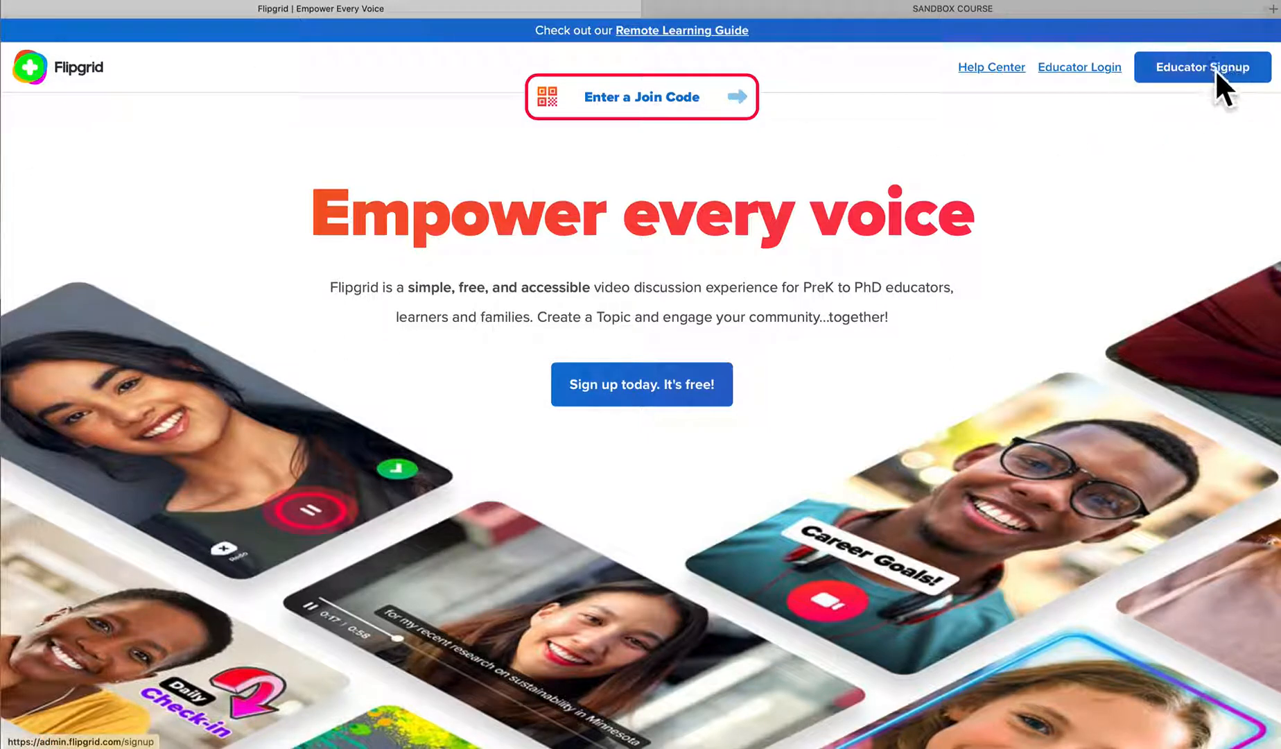
Sign in to the Flipgrid educator site with the first listed Google account and dismiss the welcome message
{"action": "left_click", "coordinate": [1075, 69]}
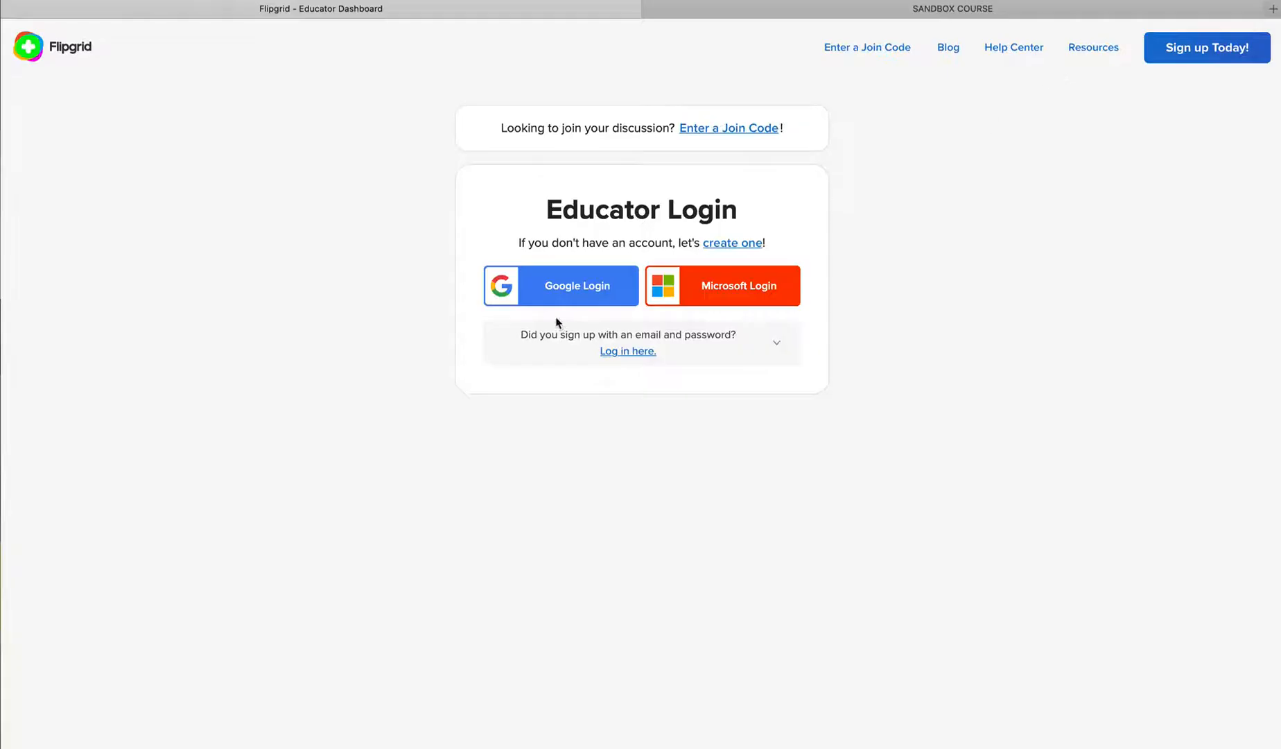
{"action": "left_click", "coordinate": [568, 285]}
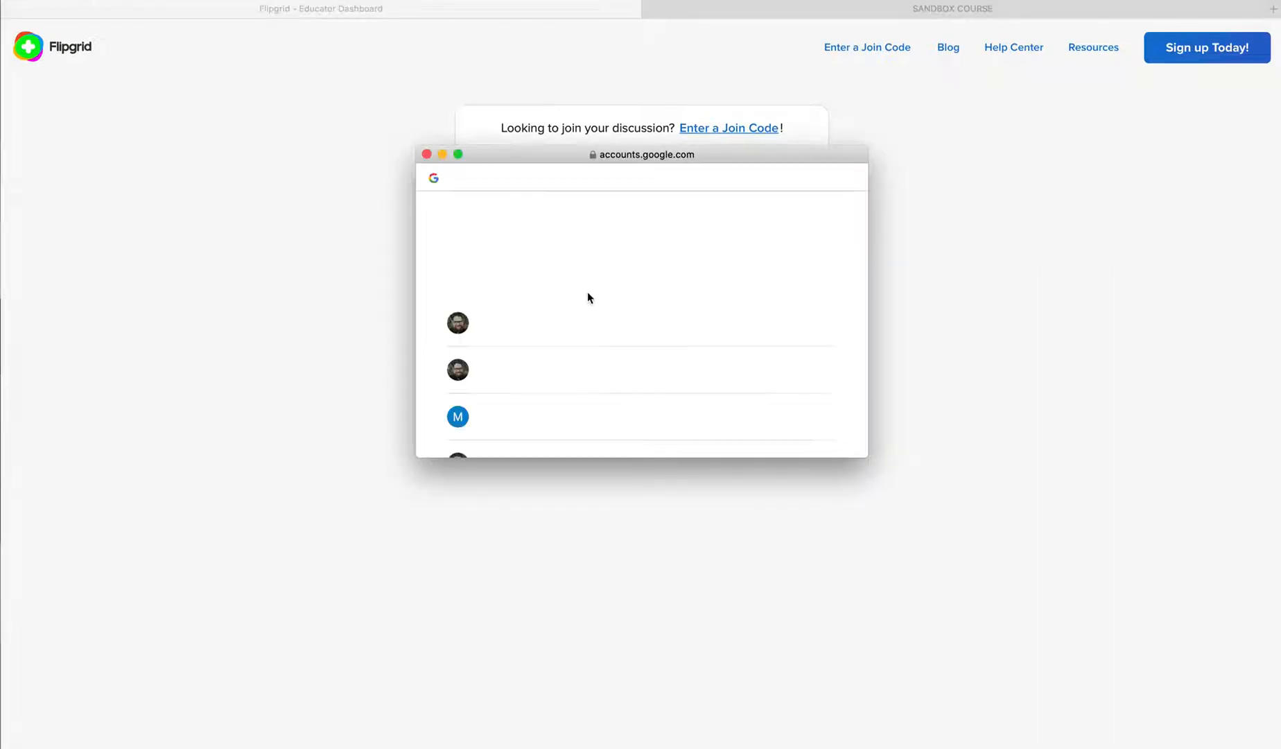
{"action": "left_click", "coordinate": [552, 326]}
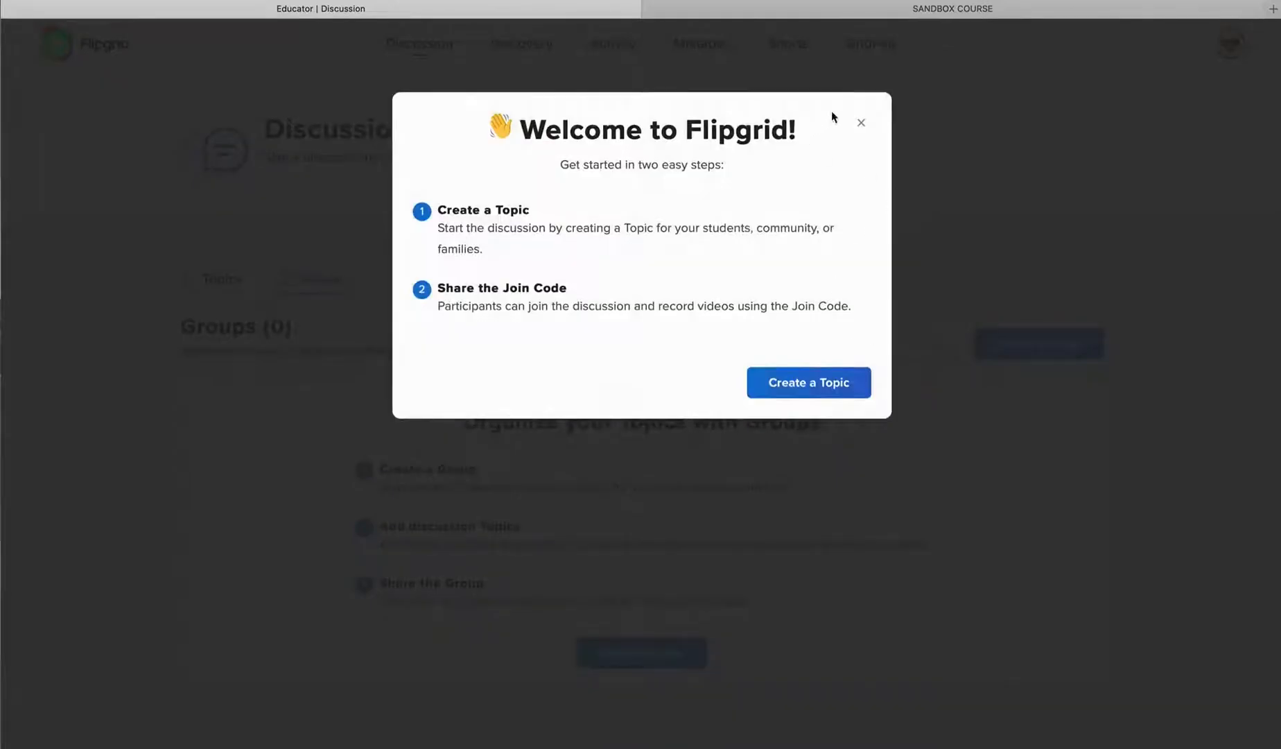
{"action": "left_click", "coordinate": [863, 125]}
{"action": "scroll", "coordinate": [796, 355], "scroll_direction": "down", "scroll_amount": 3}
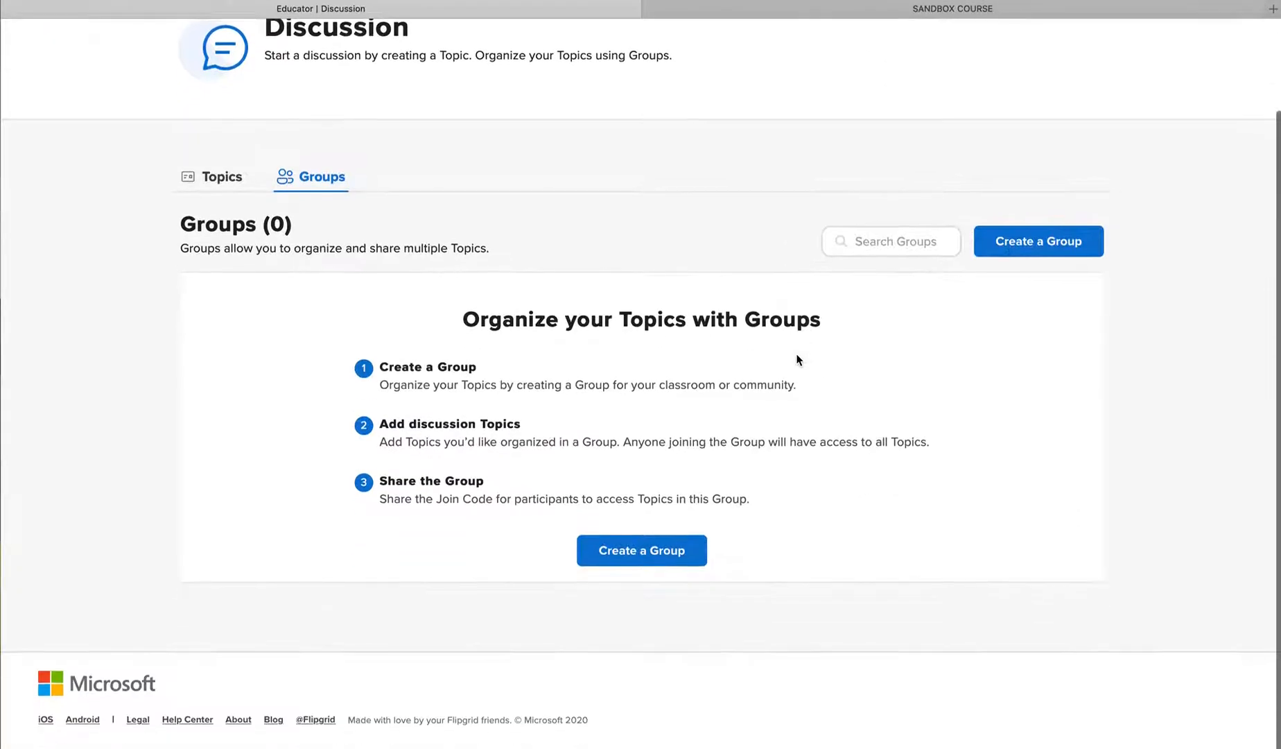
{"action": "scroll", "coordinate": [798, 361], "scroll_direction": "up", "scroll_amount": 3}
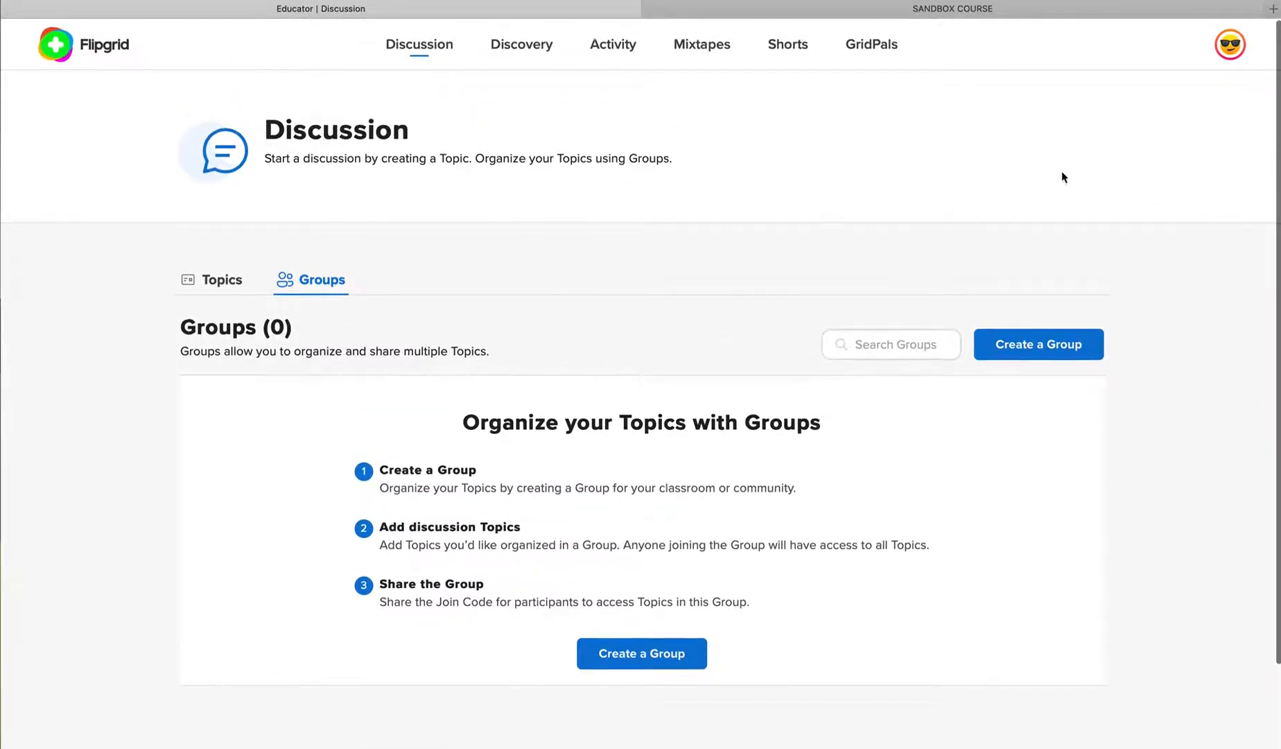
Log out of the current educator account and sign in with the second listed Google account
{"action": "left_click", "coordinate": [1233, 48]}
{"action": "left_click", "coordinate": [1130, 188]}
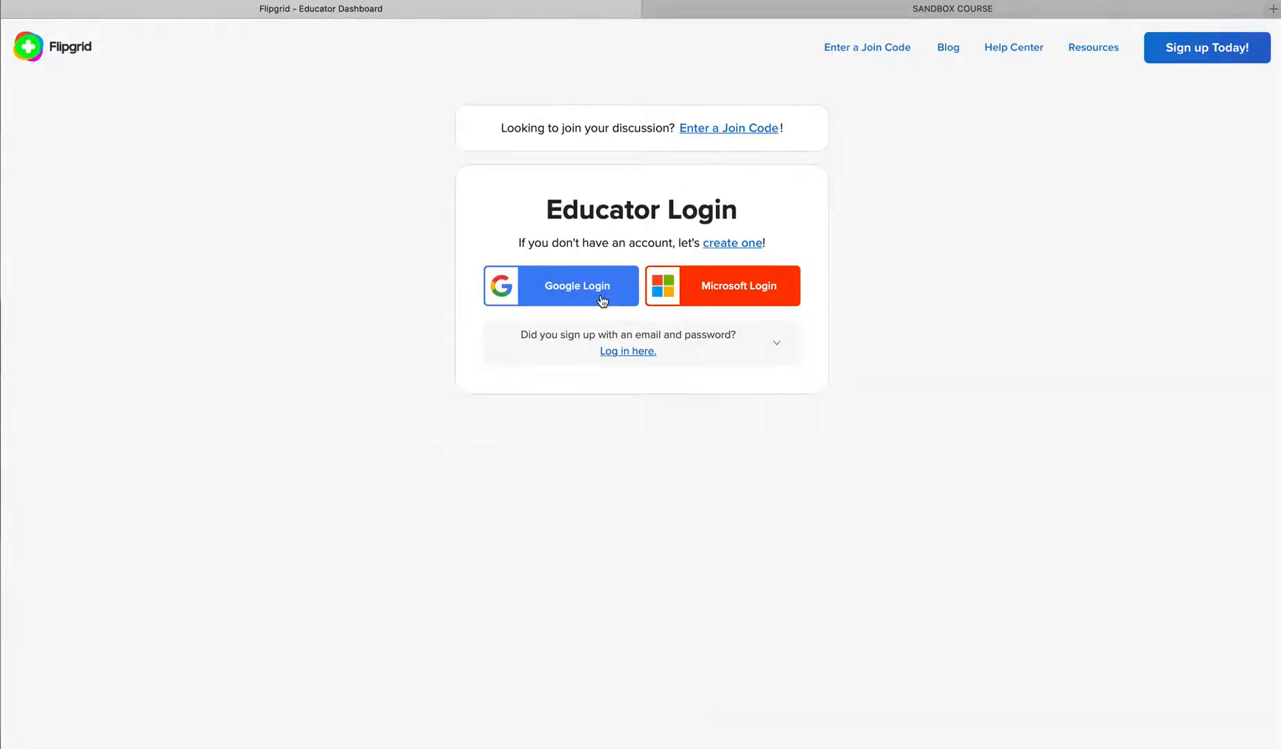
{"action": "left_click", "coordinate": [602, 300]}
{"action": "left_click", "coordinate": [538, 377]}
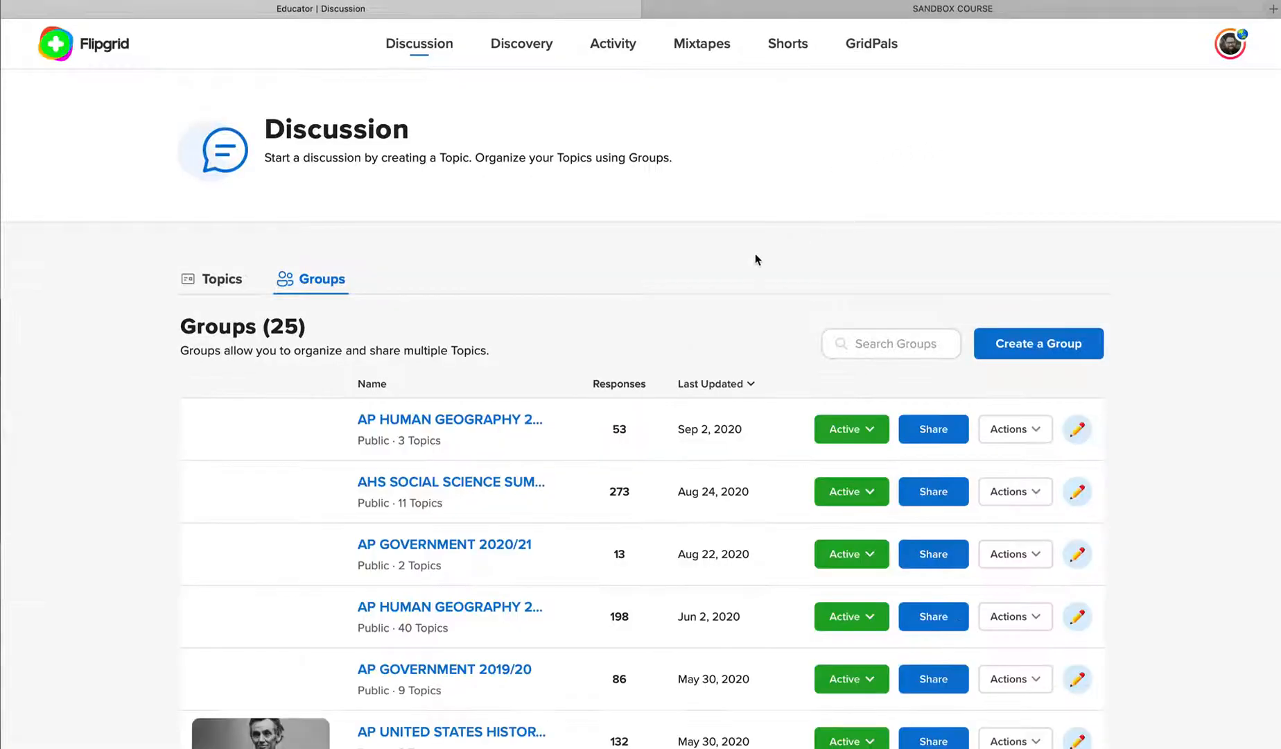
Look through the list of groups and open the AHS SOCIAL SCIENCE SUMMER FUN! group
{"action": "scroll", "coordinate": [732, 252], "scroll_direction": "down", "scroll_amount": 6}
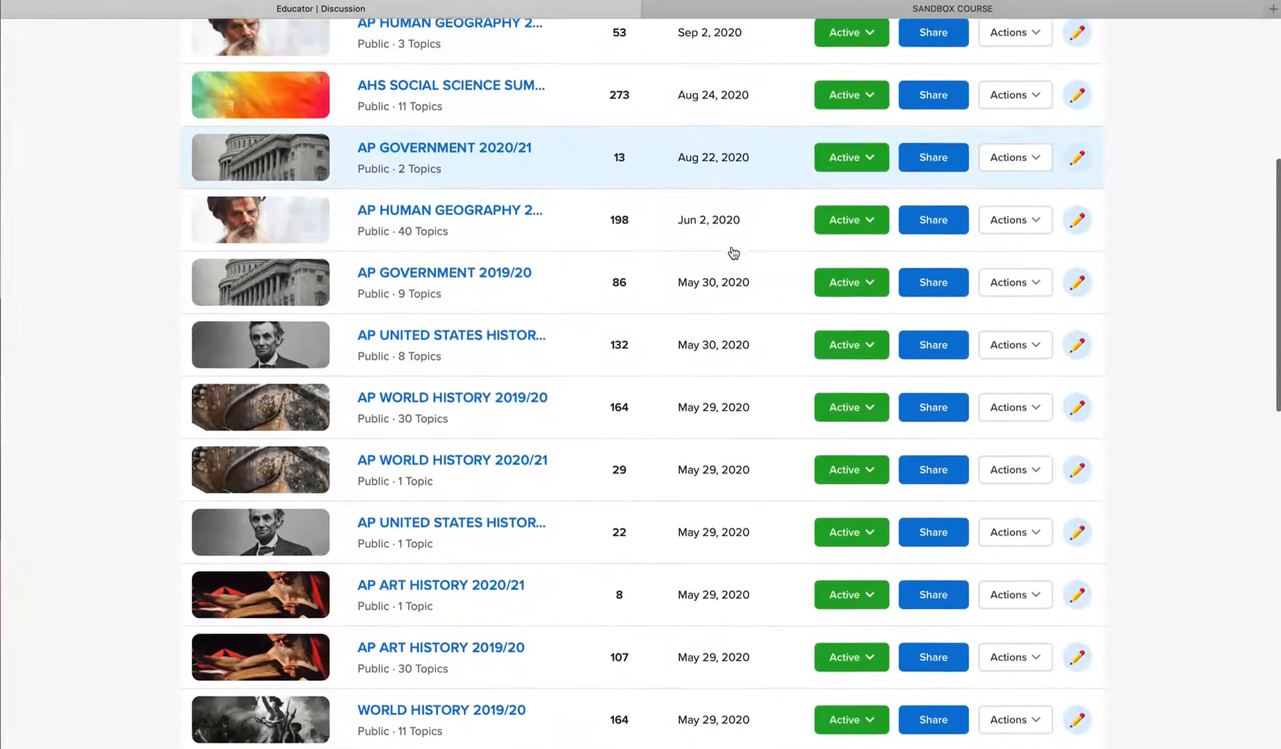
{"action": "scroll", "coordinate": [733, 252], "scroll_direction": "down", "scroll_amount": 1}
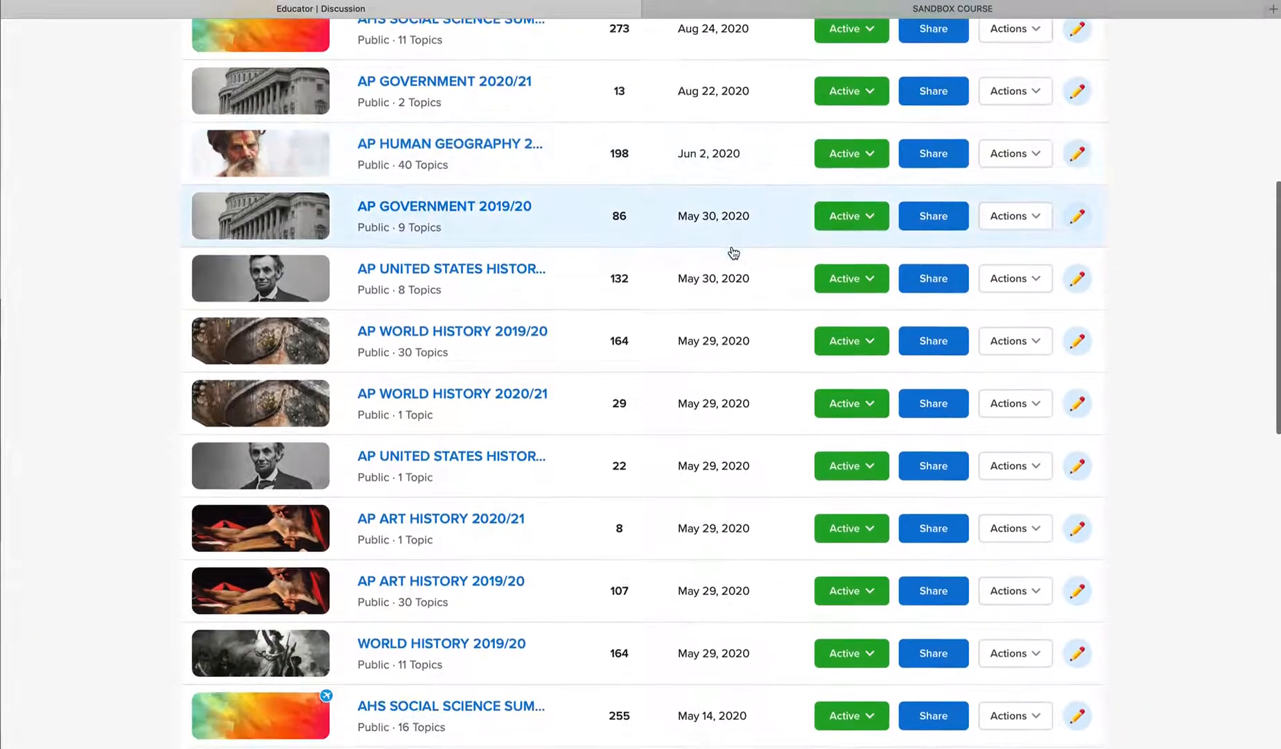
{"action": "scroll", "coordinate": [733, 253], "scroll_direction": "down", "scroll_amount": 2}
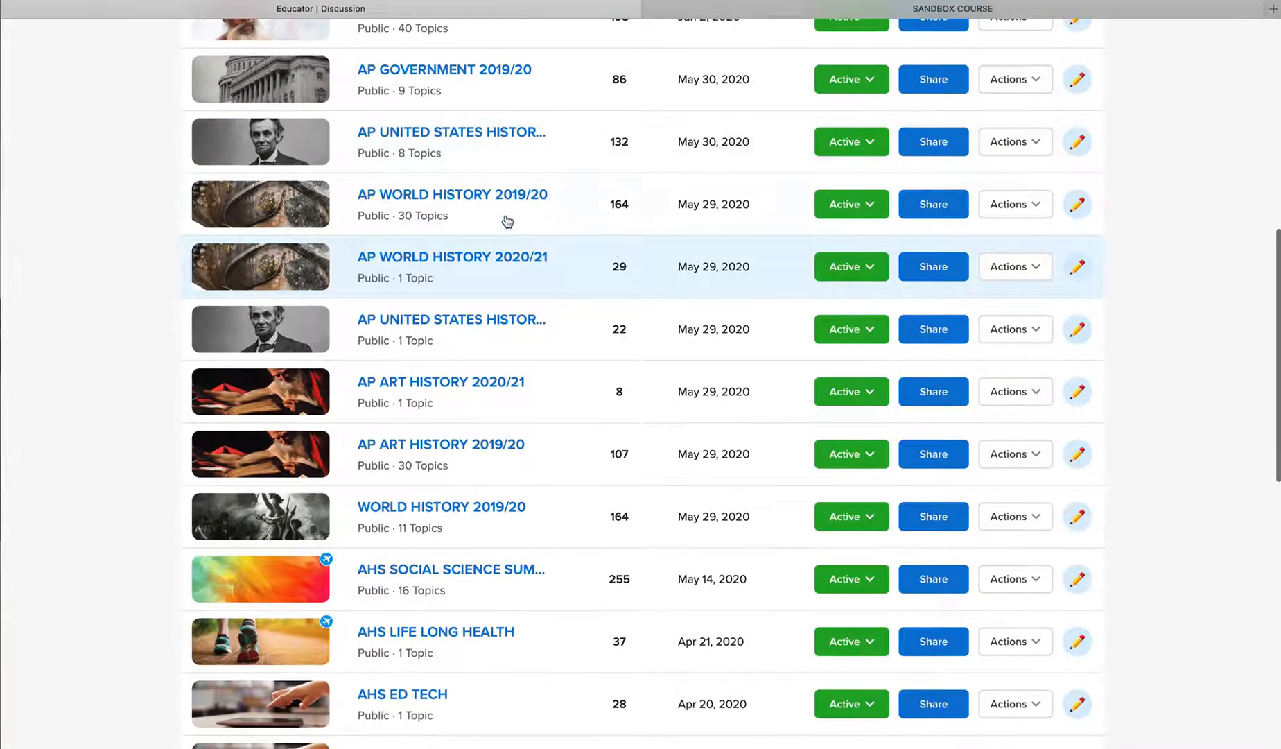
{"action": "scroll", "coordinate": [512, 239], "scroll_direction": "up", "scroll_amount": 6}
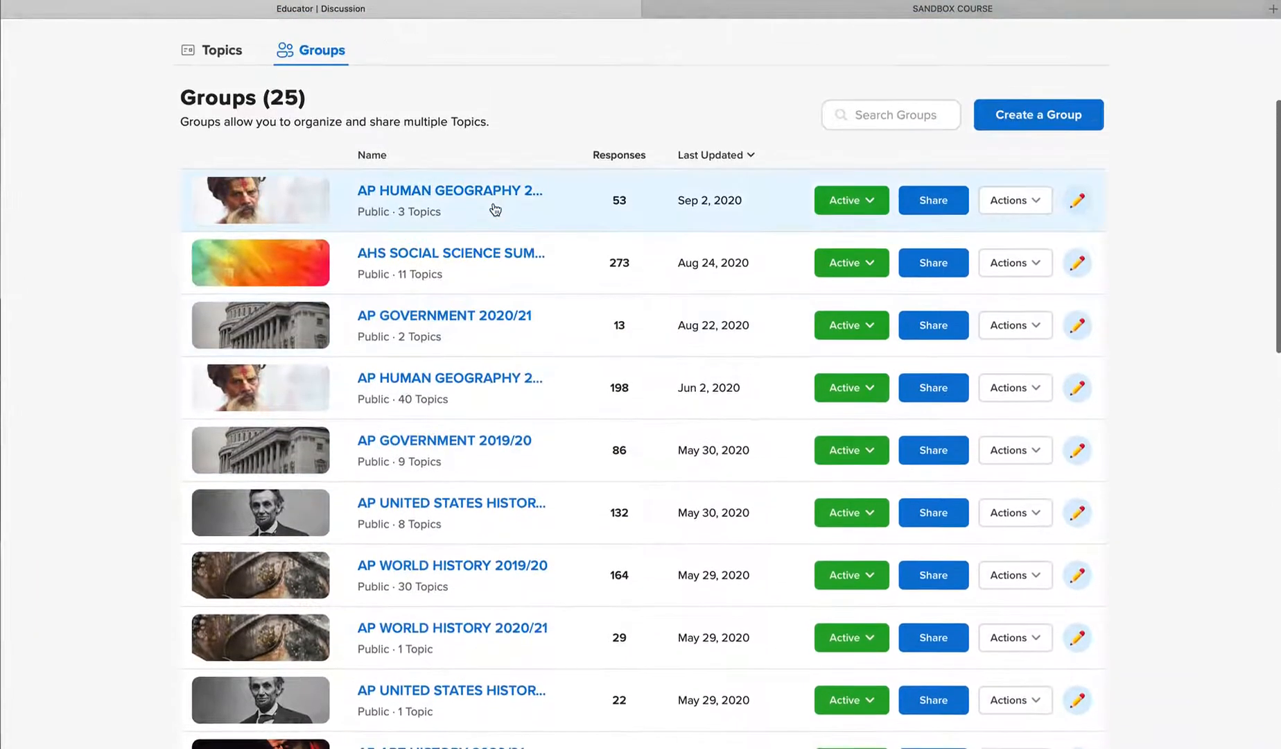
{"action": "left_click", "coordinate": [430, 253]}
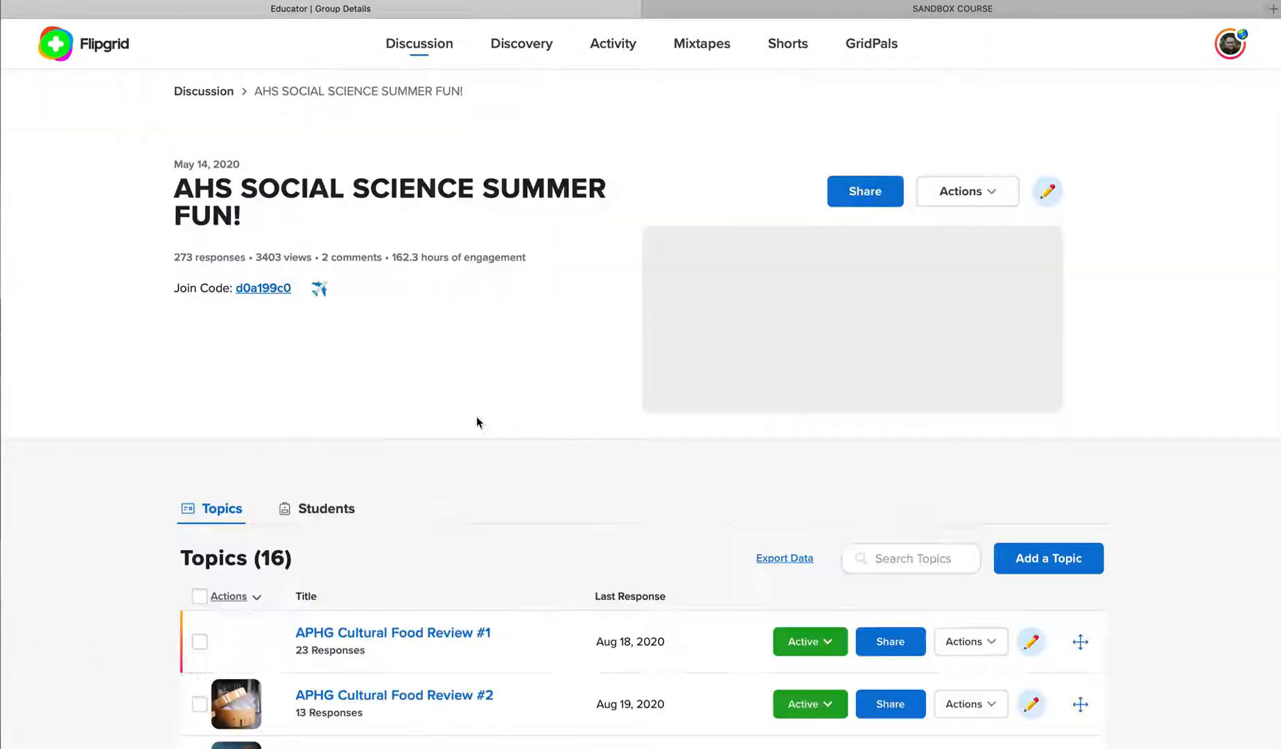
Review the topics in the AHS SOCIAL SCIENCE SUMMER FUN! group and return to the groups overview
{"action": "scroll", "coordinate": [456, 424], "scroll_direction": "down", "scroll_amount": 3}
{"action": "scroll", "coordinate": [456, 424], "scroll_direction": "up", "scroll_amount": 3}
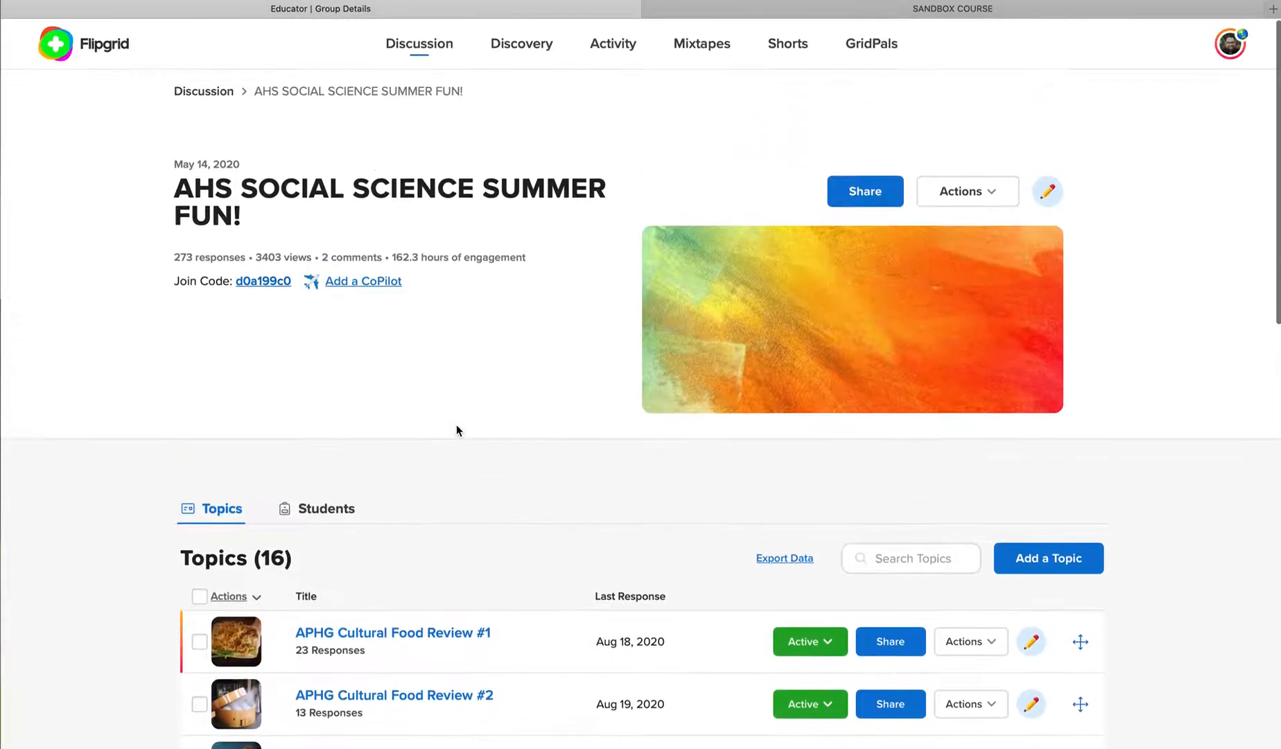
{"action": "scroll", "coordinate": [457, 428], "scroll_direction": "down", "scroll_amount": 5}
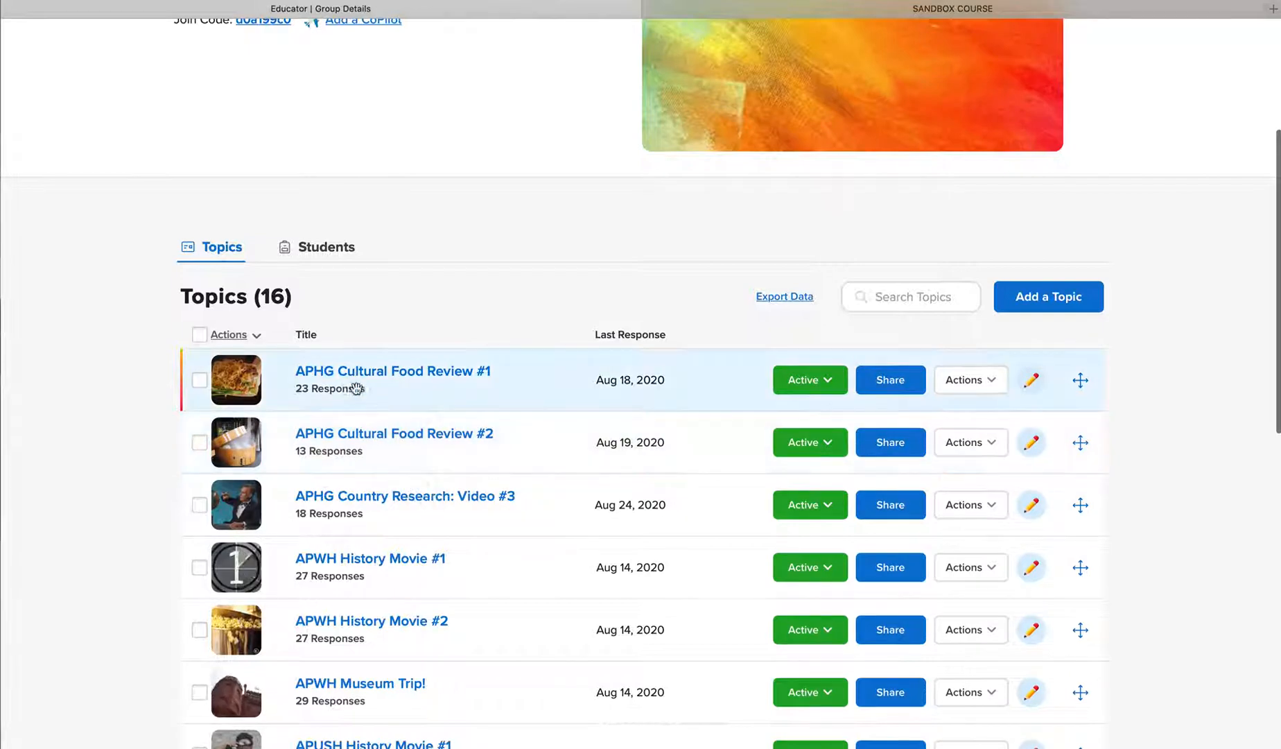
{"action": "scroll", "coordinate": [371, 505], "scroll_direction": "down", "scroll_amount": 8}
{"action": "scroll", "coordinate": [371, 506], "scroll_direction": "up", "scroll_amount": 13}
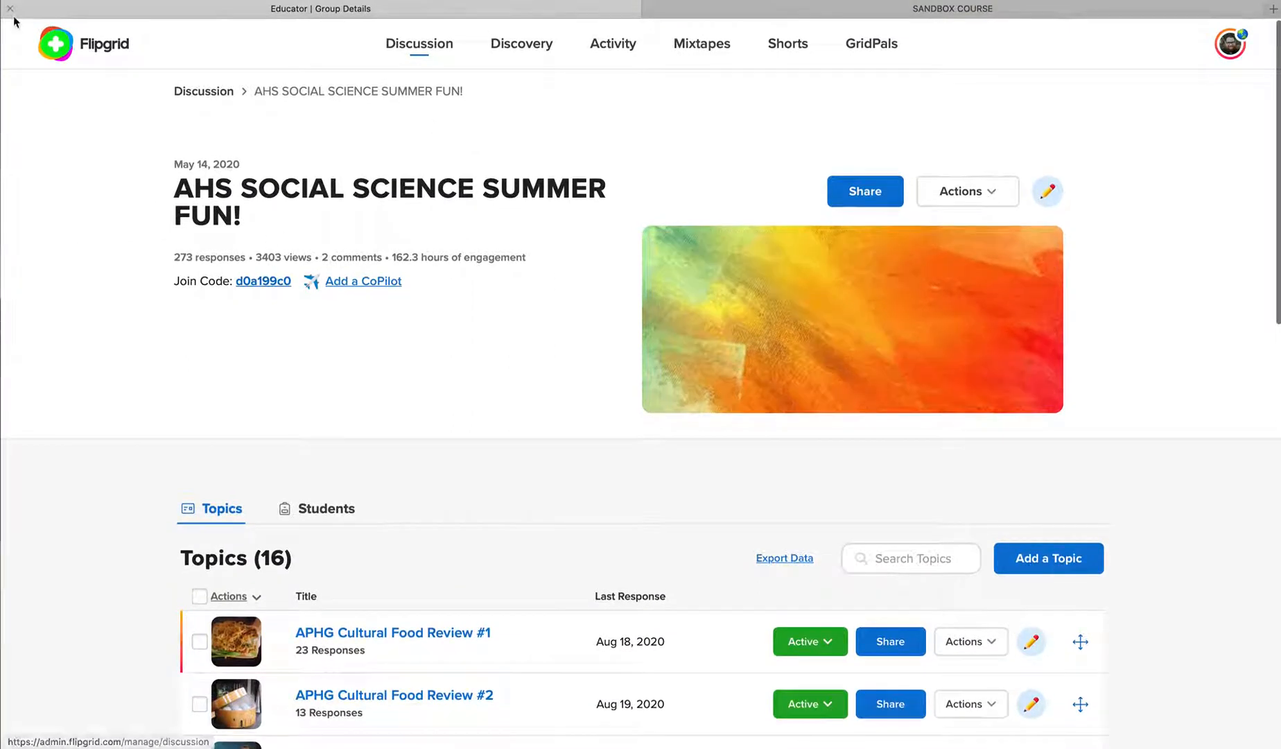
{"action": "left_click", "coordinate": [108, 48]}
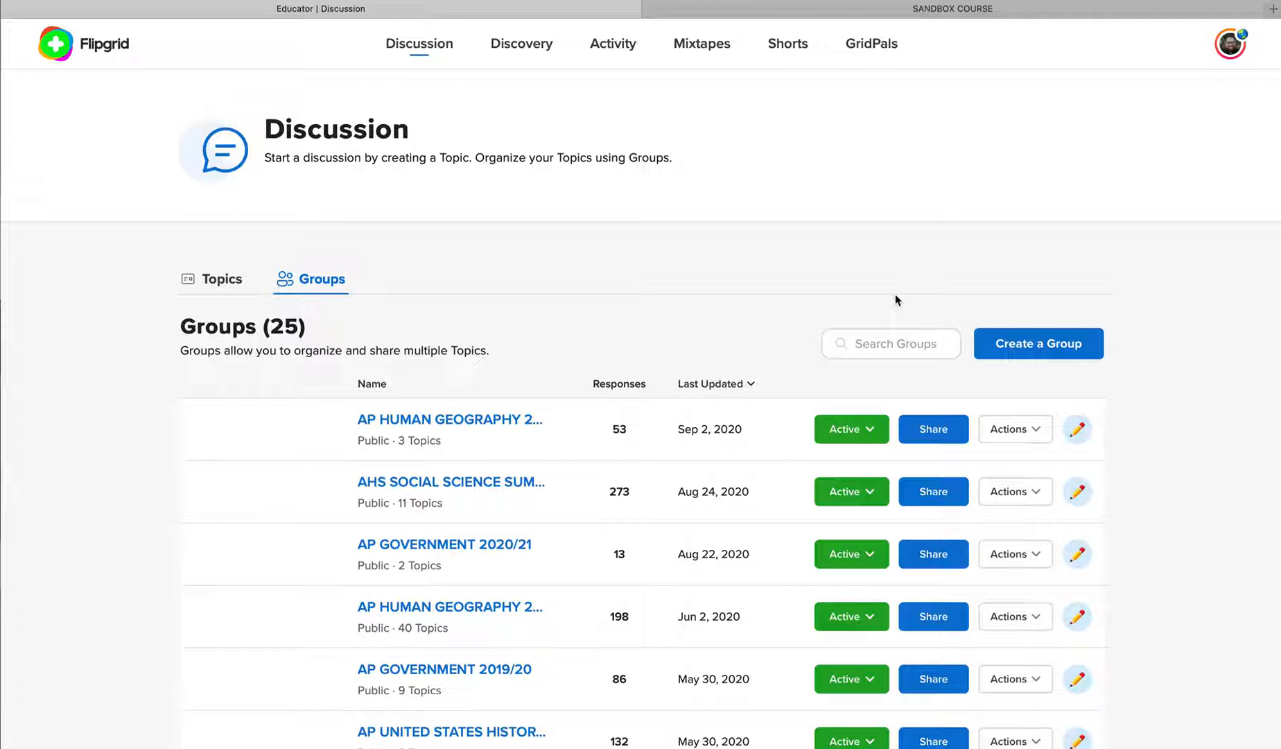
Switch to Canvas and open the unpublished SANDBOX COURSE from the dashboard
{"action": "left_click", "coordinate": [935, 13]}
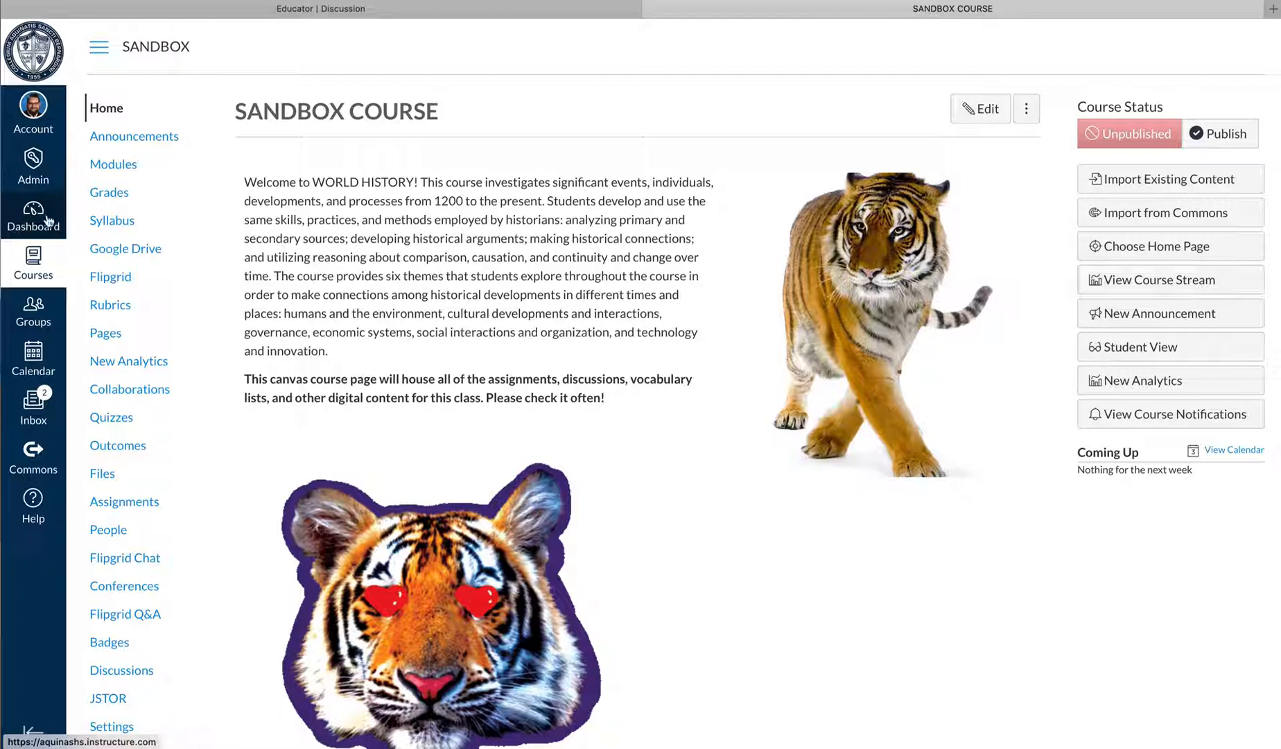
{"action": "scroll", "coordinate": [111, 312], "scroll_direction": "down", "scroll_amount": 10}
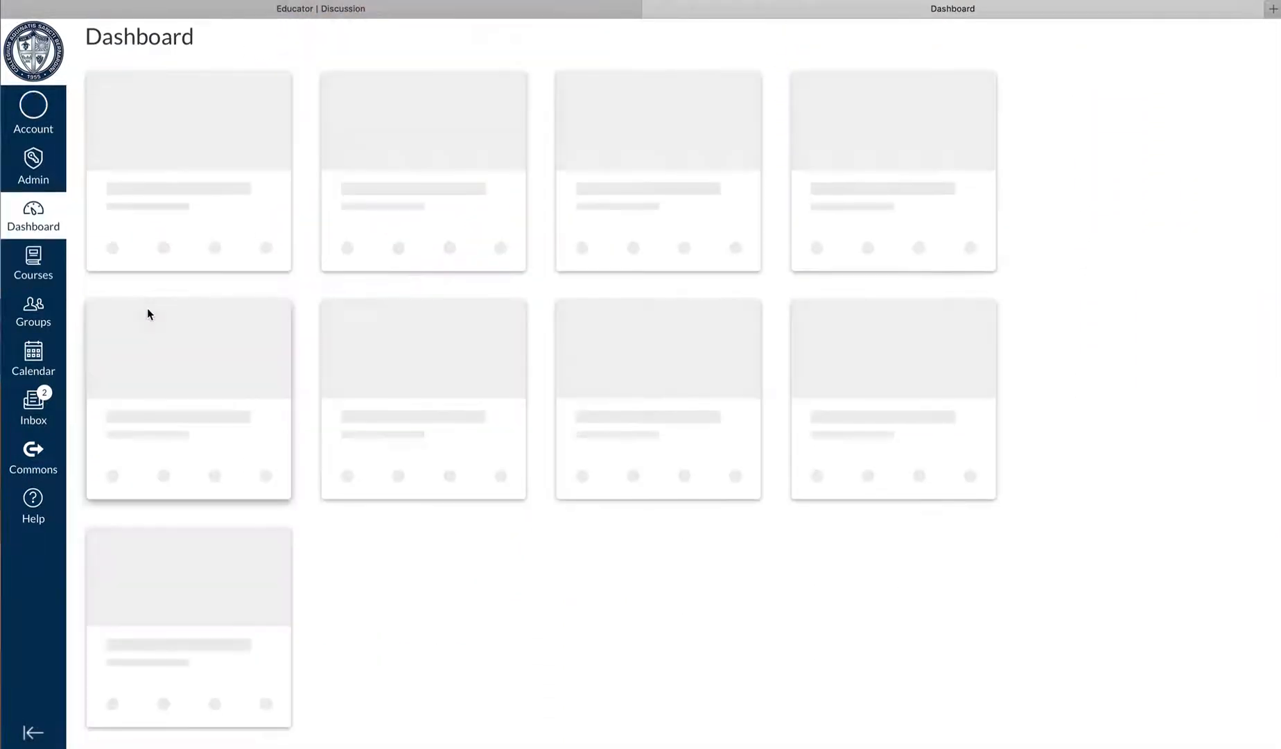
{"action": "scroll", "coordinate": [215, 511], "scroll_direction": "down", "scroll_amount": 7}
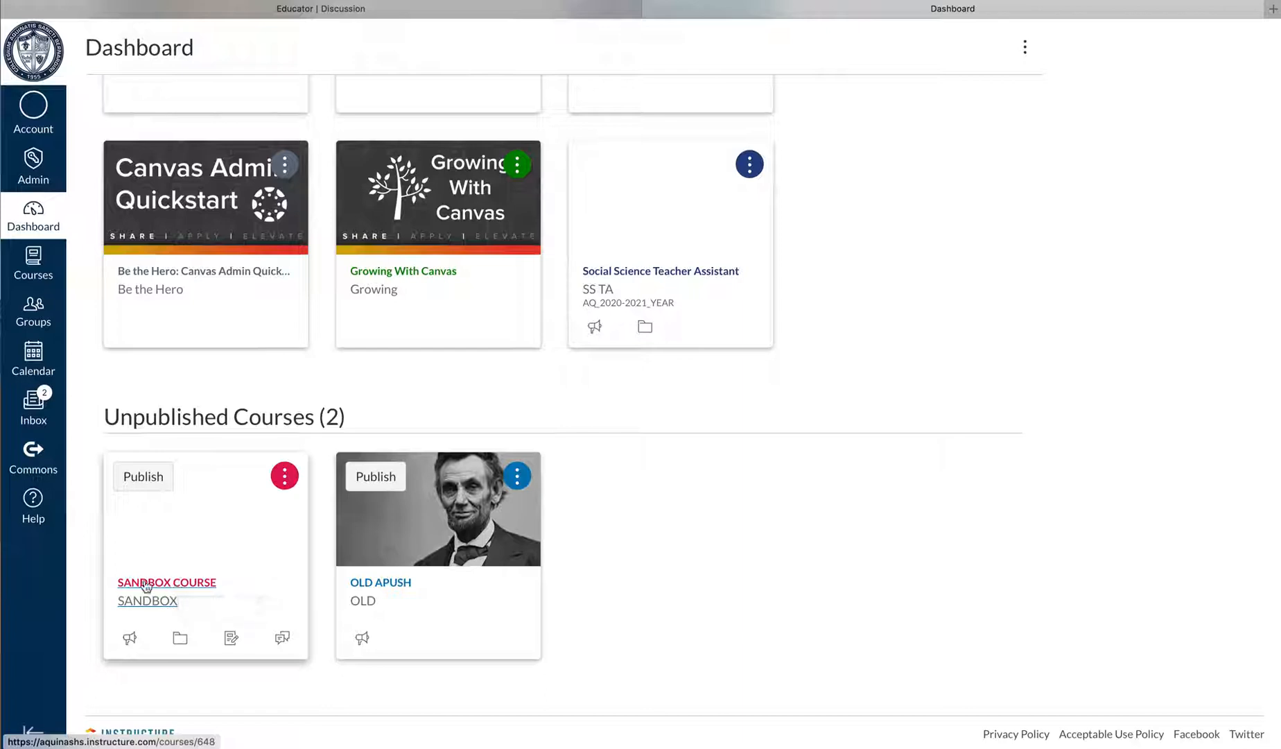
{"action": "left_click", "coordinate": [146, 584]}
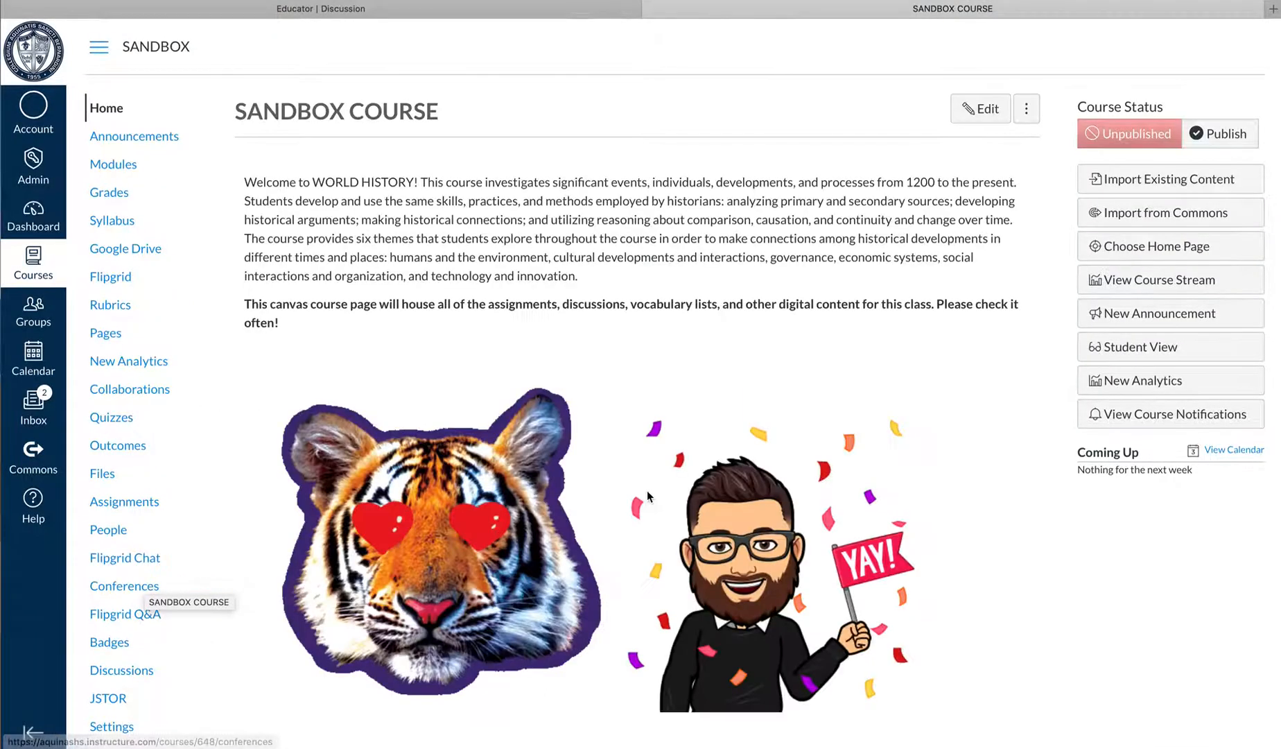
Open the external apps section in the settings of the sandbox course
{"action": "scroll", "coordinate": [130, 613], "scroll_direction": "down", "scroll_amount": 1}
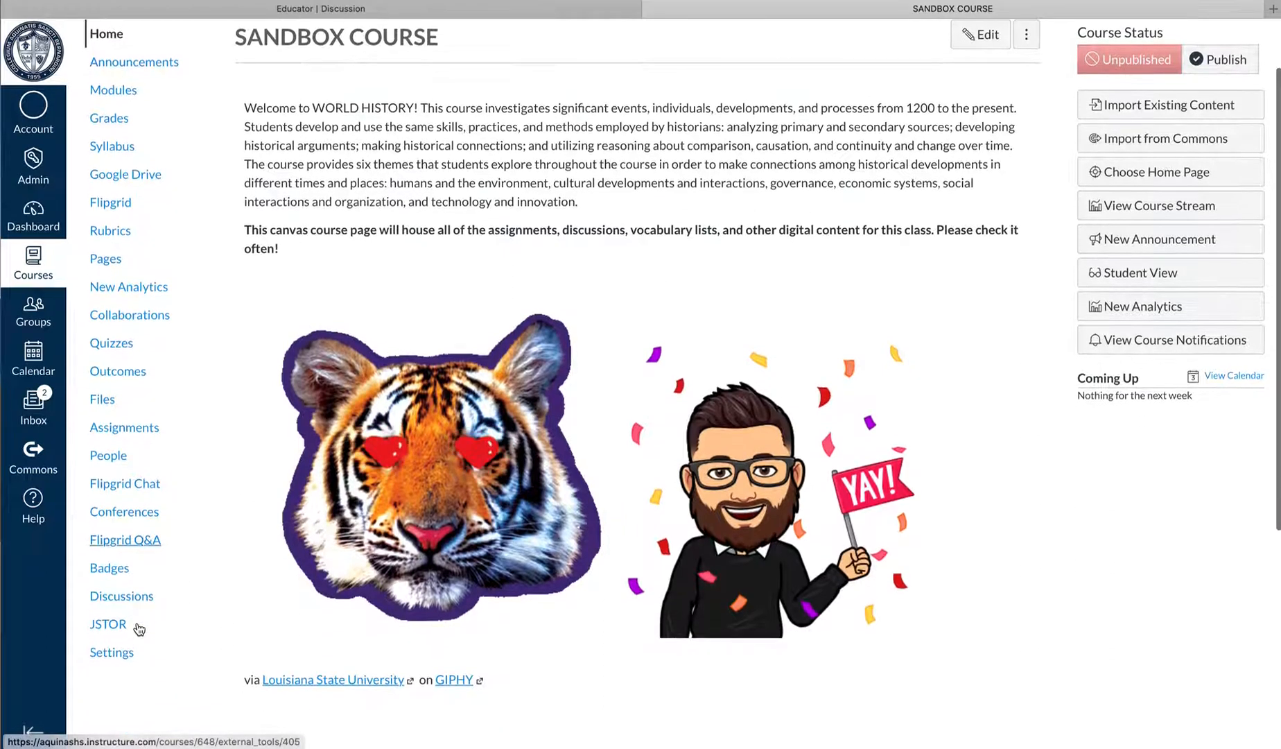
{"action": "left_click", "coordinate": [122, 652]}
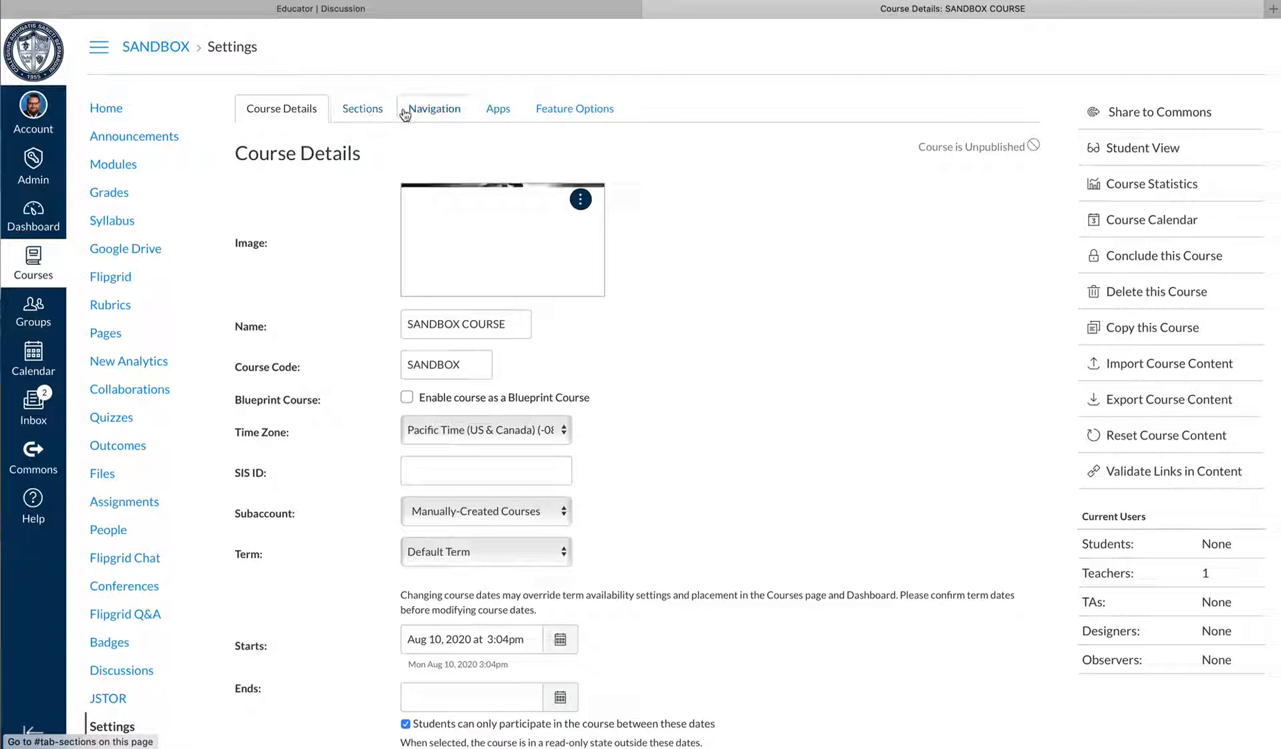
{"action": "left_click", "coordinate": [498, 114]}
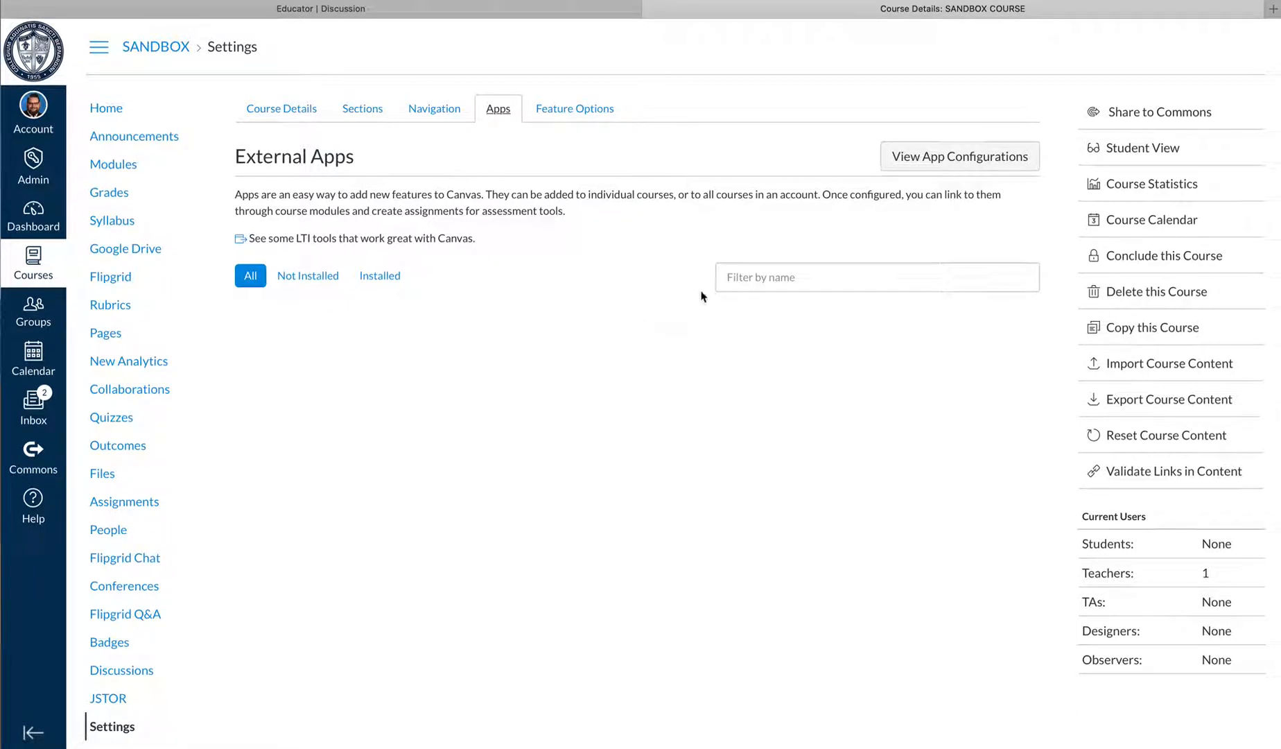
Filter the external apps for "flipgrid" and start adding the Flipgrid app to the course
{"action": "left_click", "coordinate": [735, 280]}
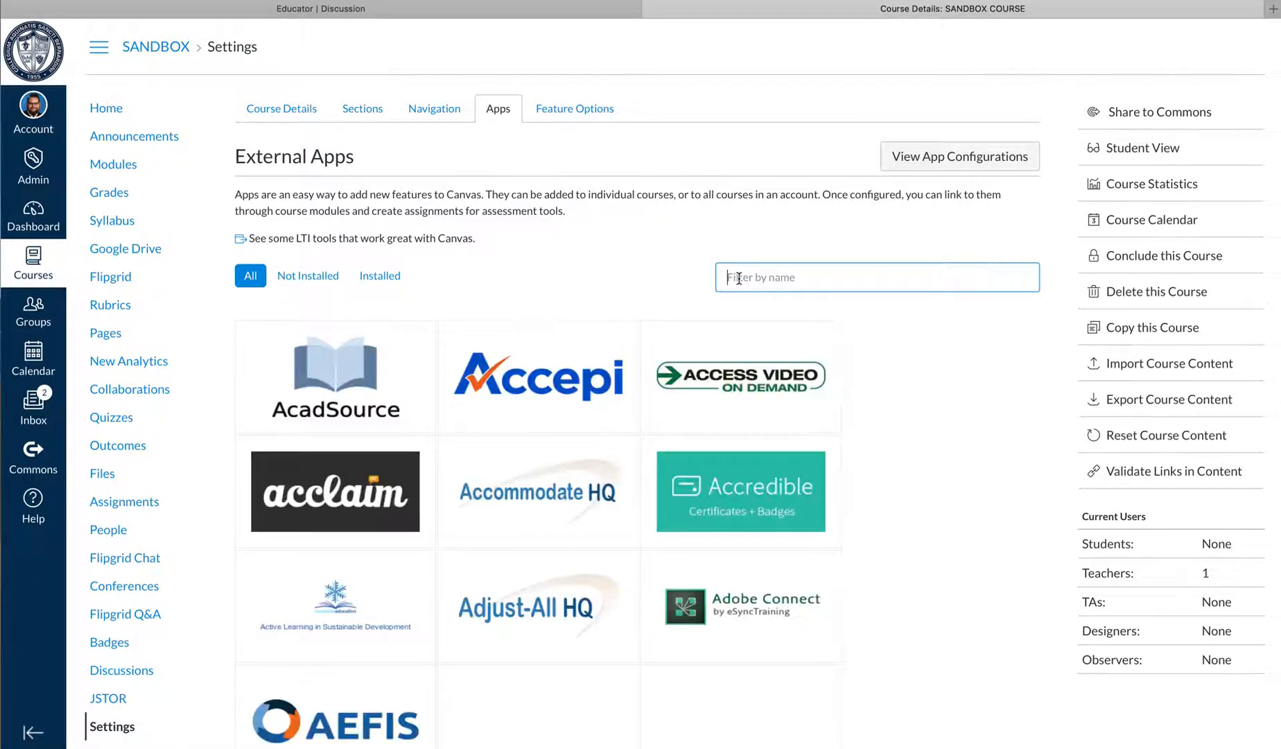
{"action": "type", "text": "flip"}
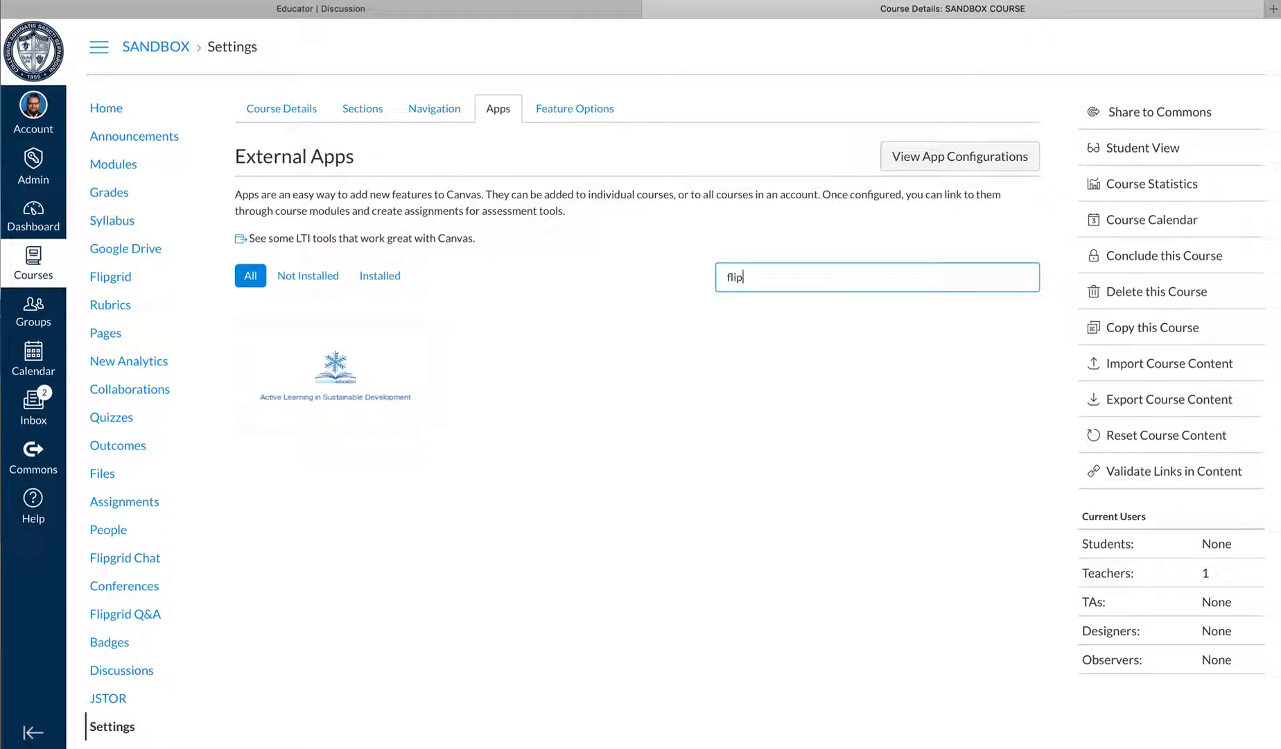
{"action": "type", "text": "grid"}
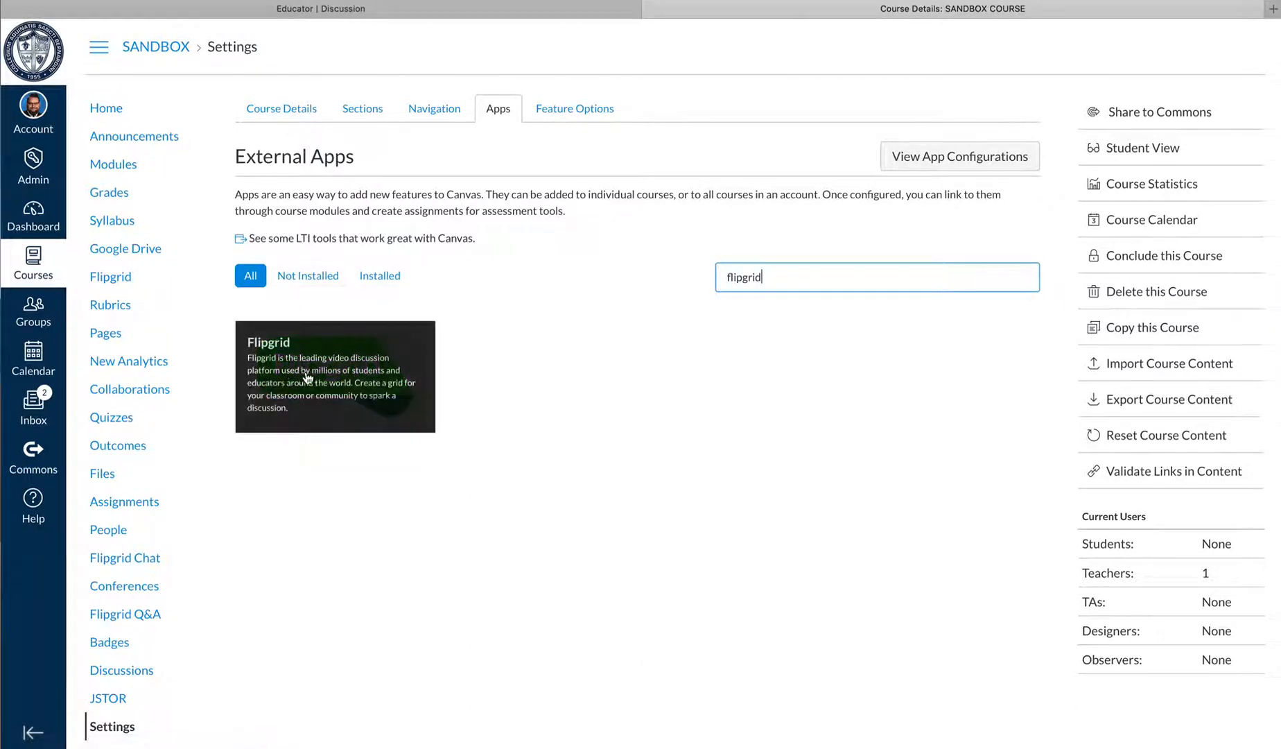
{"action": "left_click", "coordinate": [306, 378]}
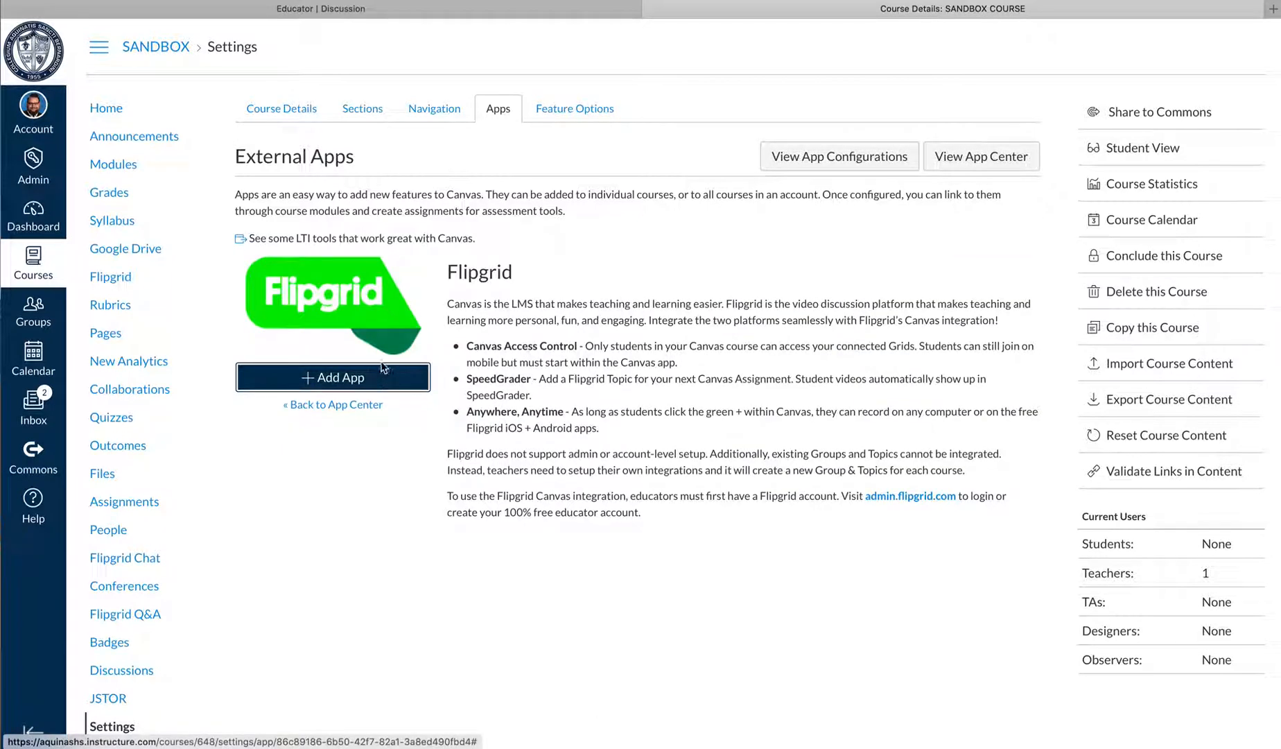
{"action": "left_click", "coordinate": [329, 382]}
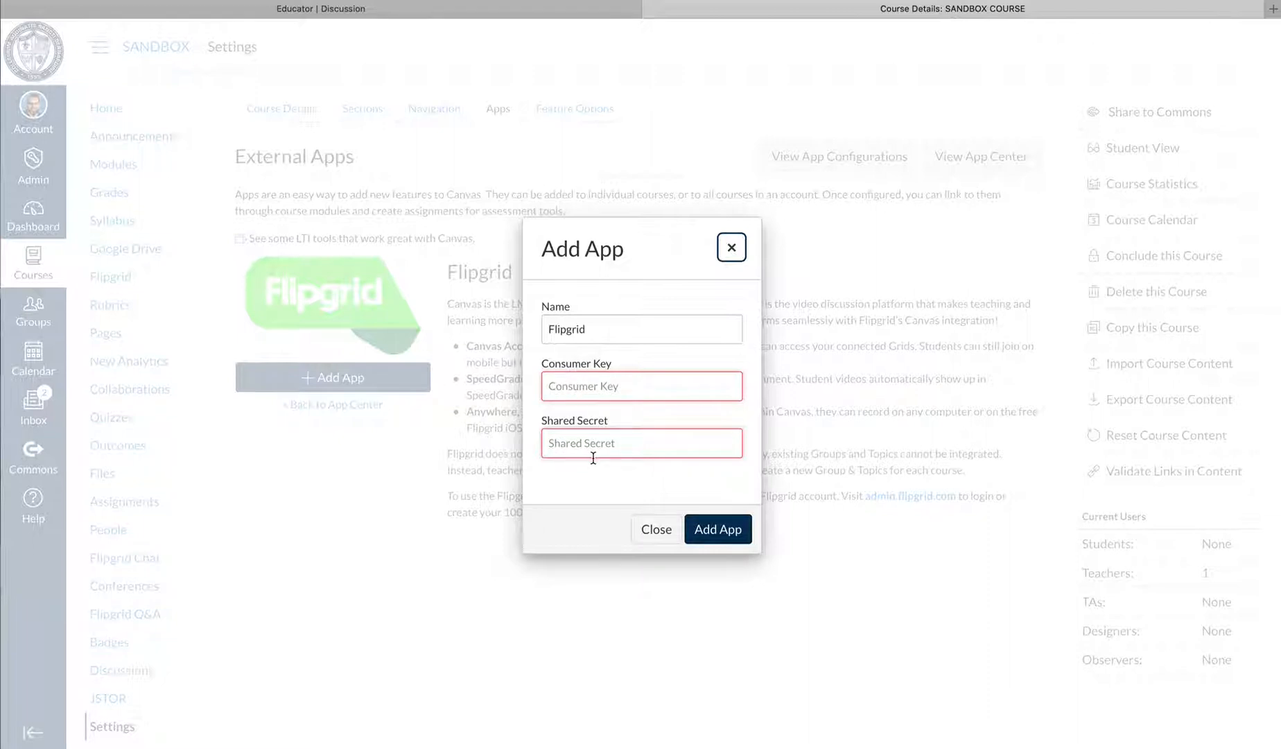
Copy the consumer key from the Flipgrid account's Canvas integrations and paste it into the app's Consumer Key field in Canvas
{"action": "left_click", "coordinate": [493, 9]}
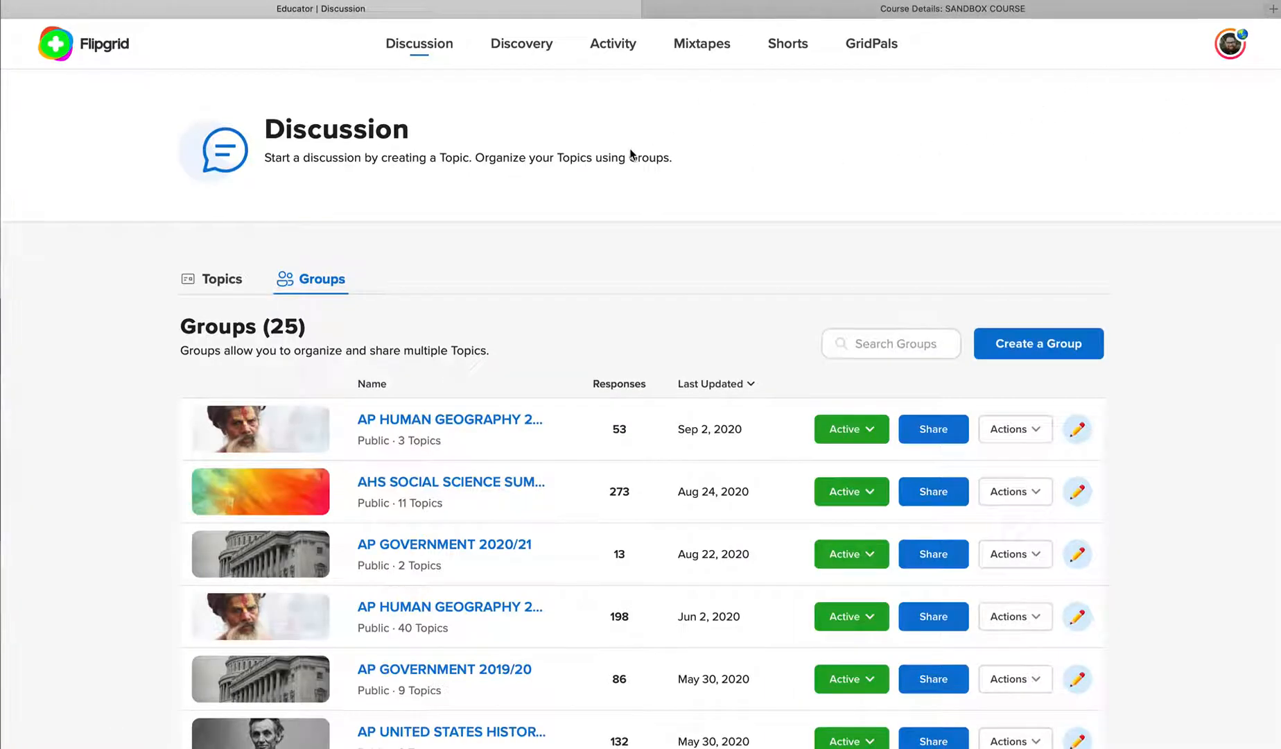
{"action": "left_click", "coordinate": [1235, 50]}
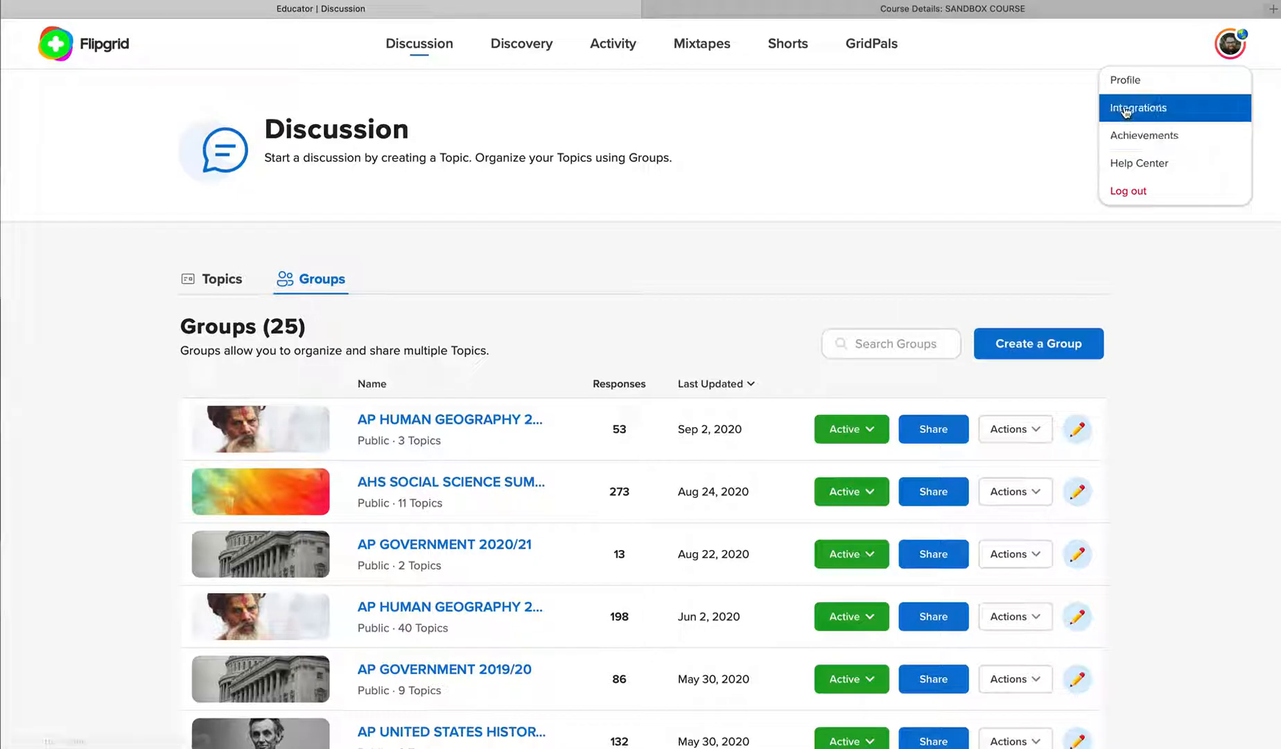
{"action": "left_click", "coordinate": [1161, 111]}
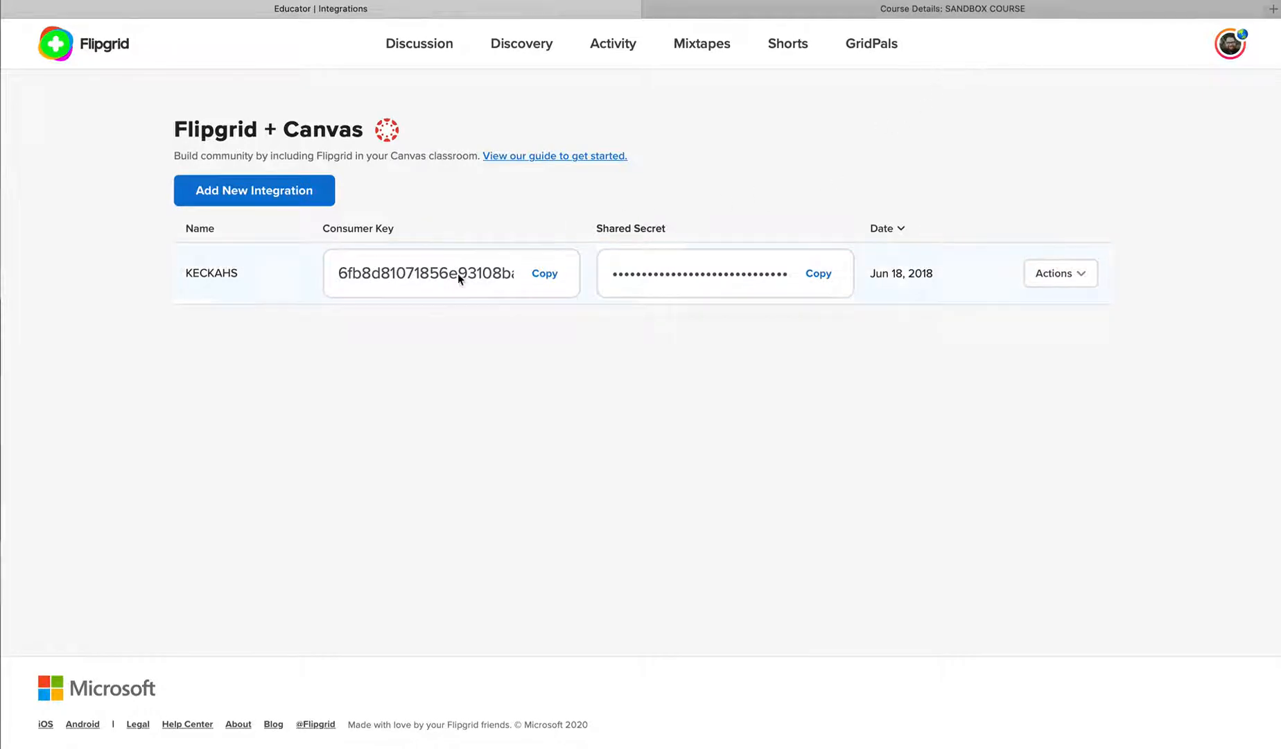
{"action": "left_click", "coordinate": [545, 275]}
{"action": "left_click", "coordinate": [766, 12]}
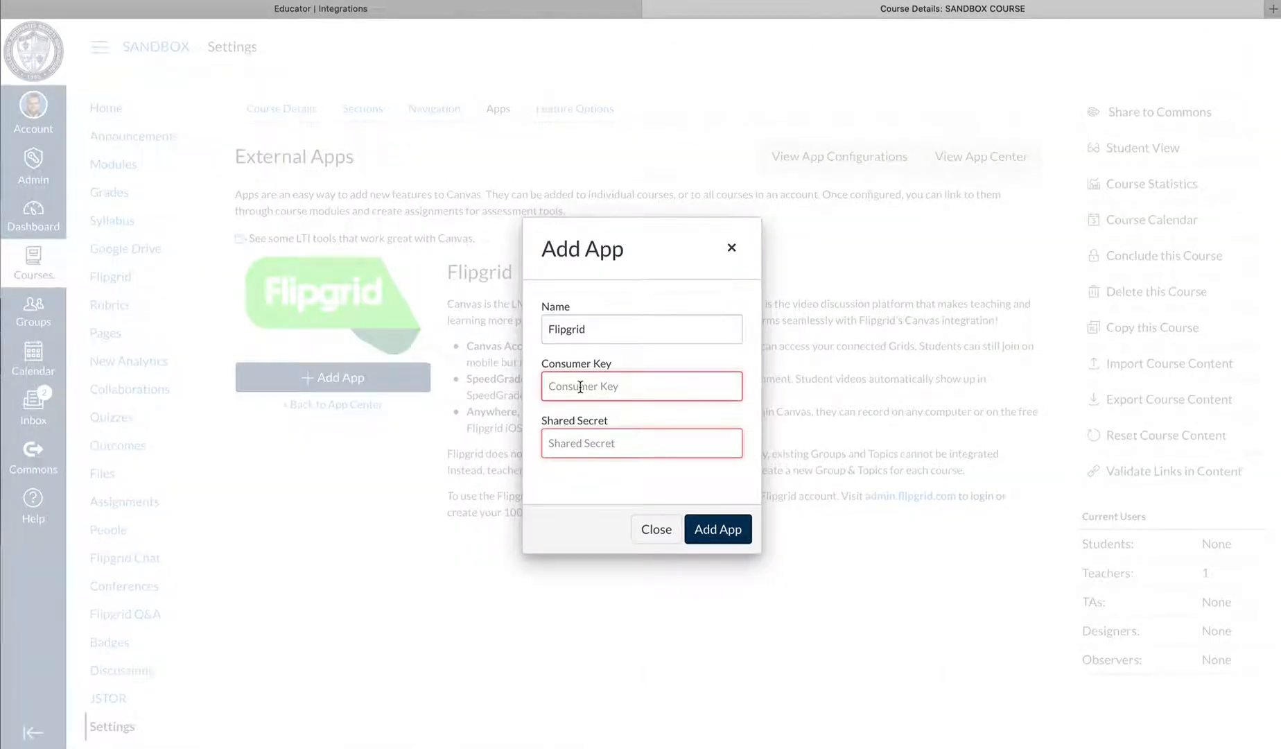
{"action": "key", "text": "super+v"}
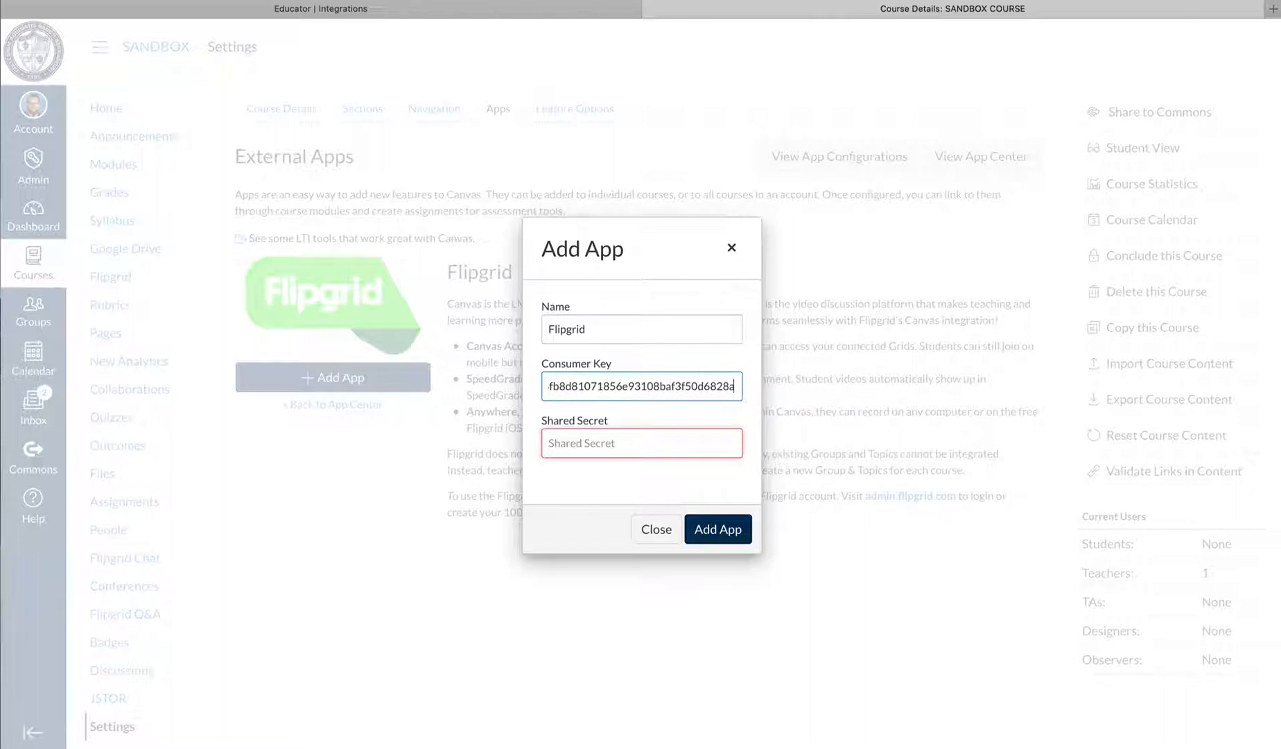
Copy the shared secret from Flipgrid into the Shared Secret field in Canvas and add the app to the course
{"action": "left_click", "coordinate": [579, 10]}
{"action": "left_click", "coordinate": [820, 274]}
{"action": "left_click", "coordinate": [904, 10]}
{"action": "left_click", "coordinate": [599, 448]}
{"action": "key", "text": "super+v"}
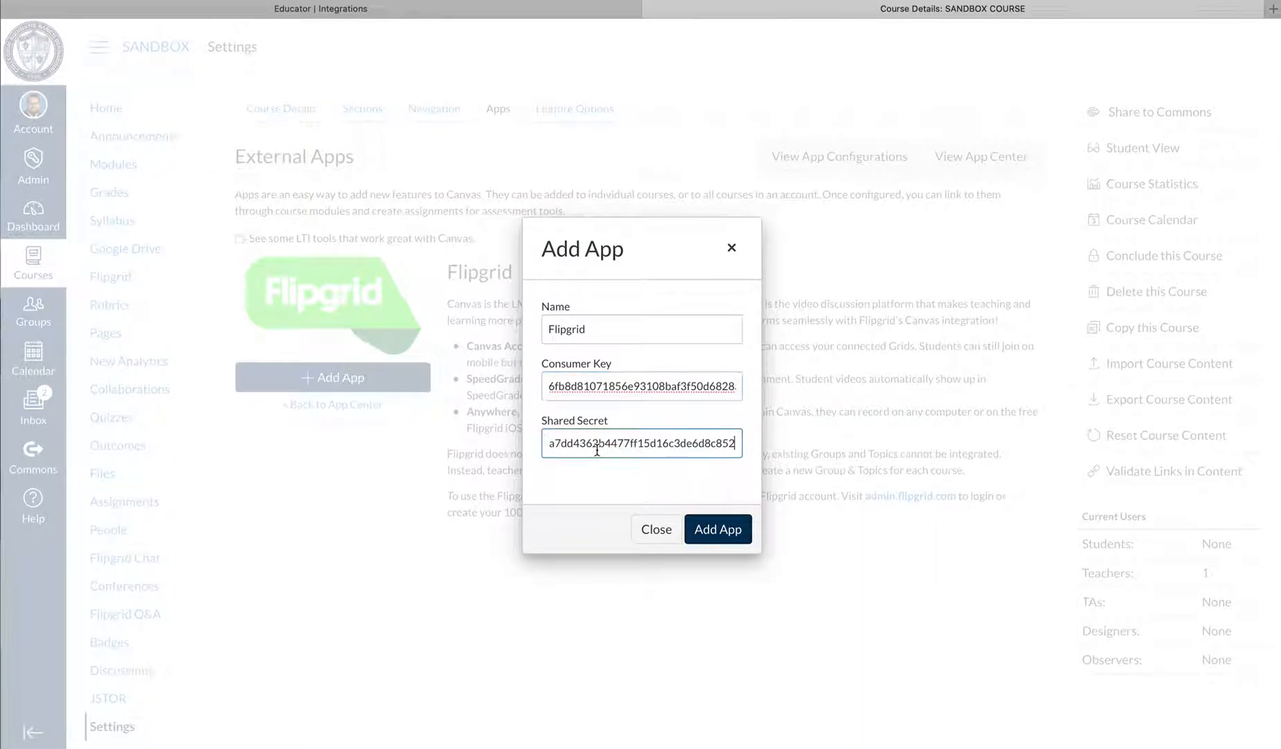
{"action": "left_click", "coordinate": [732, 533]}
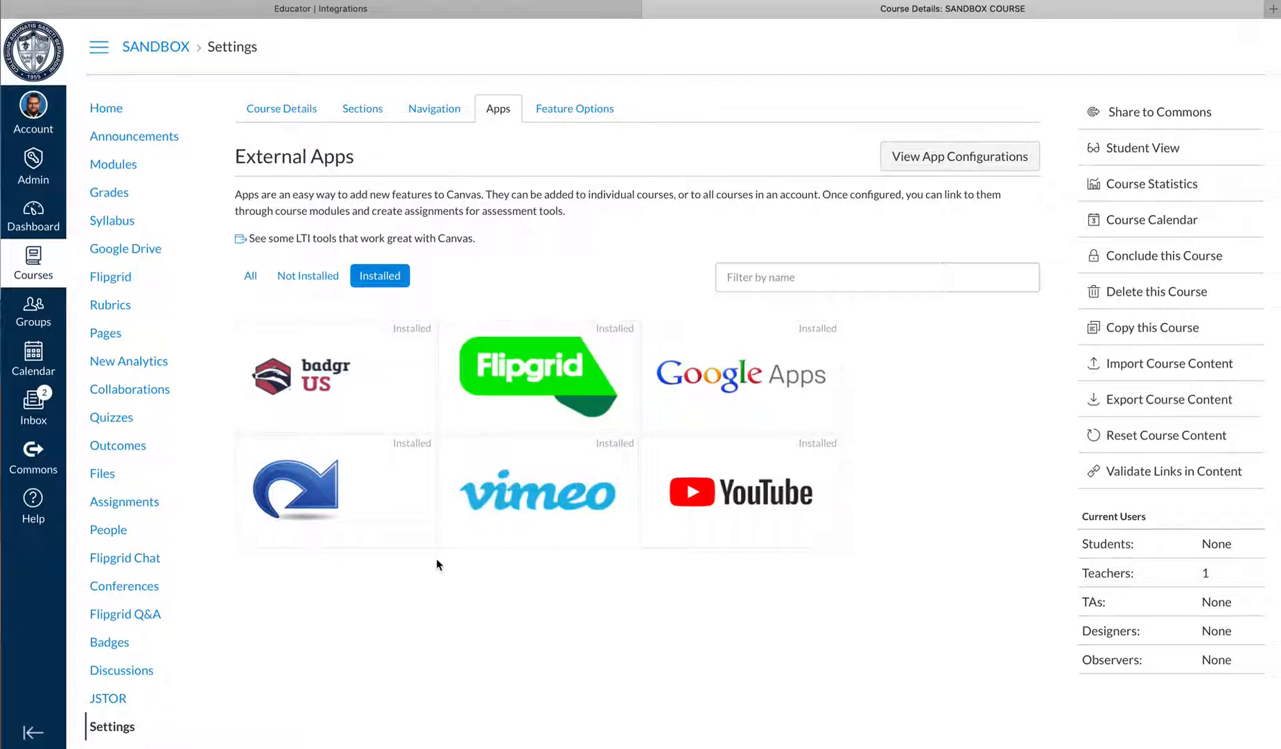
Open the course navigation settings and check the placement of Flipgrid among the visible items and those hidden from students
{"action": "scroll", "coordinate": [440, 579], "scroll_direction": "down", "scroll_amount": 1}
{"action": "mouse_move", "coordinate": [412, 544]}
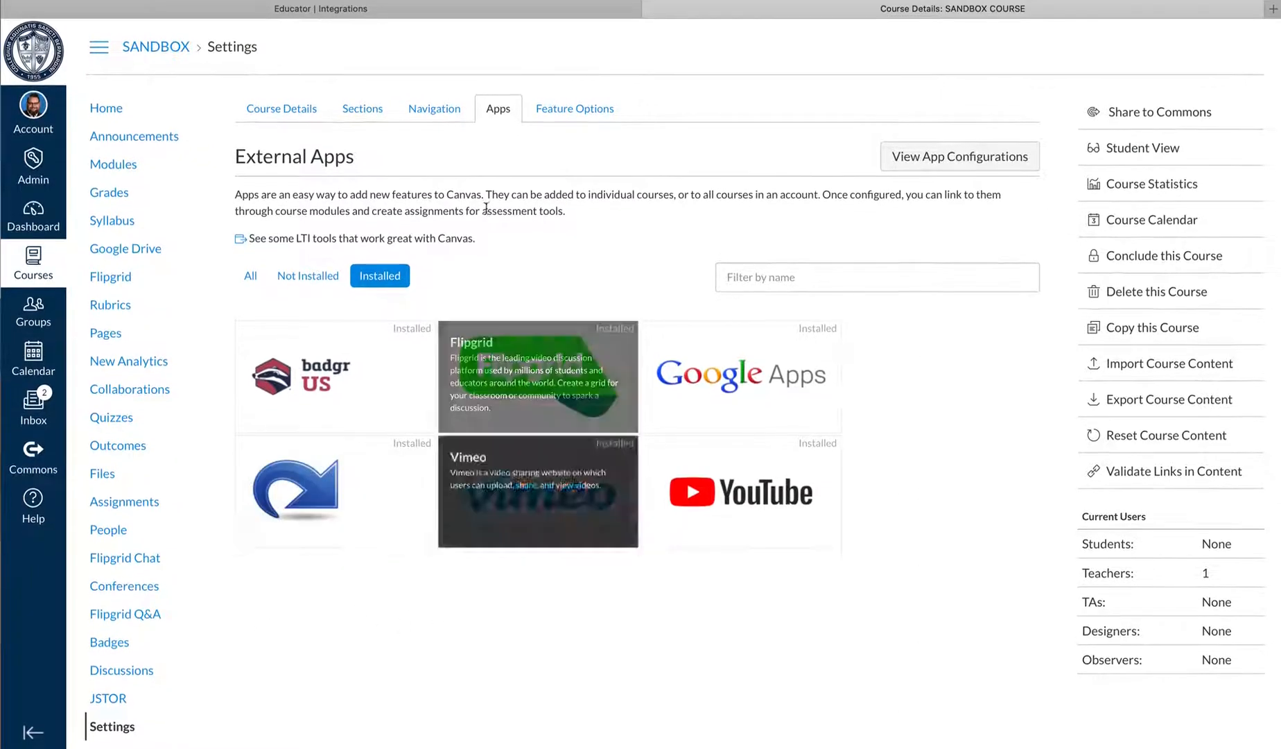
{"action": "left_click", "coordinate": [434, 111]}
{"action": "scroll", "coordinate": [430, 203], "scroll_direction": "down", "scroll_amount": 3}
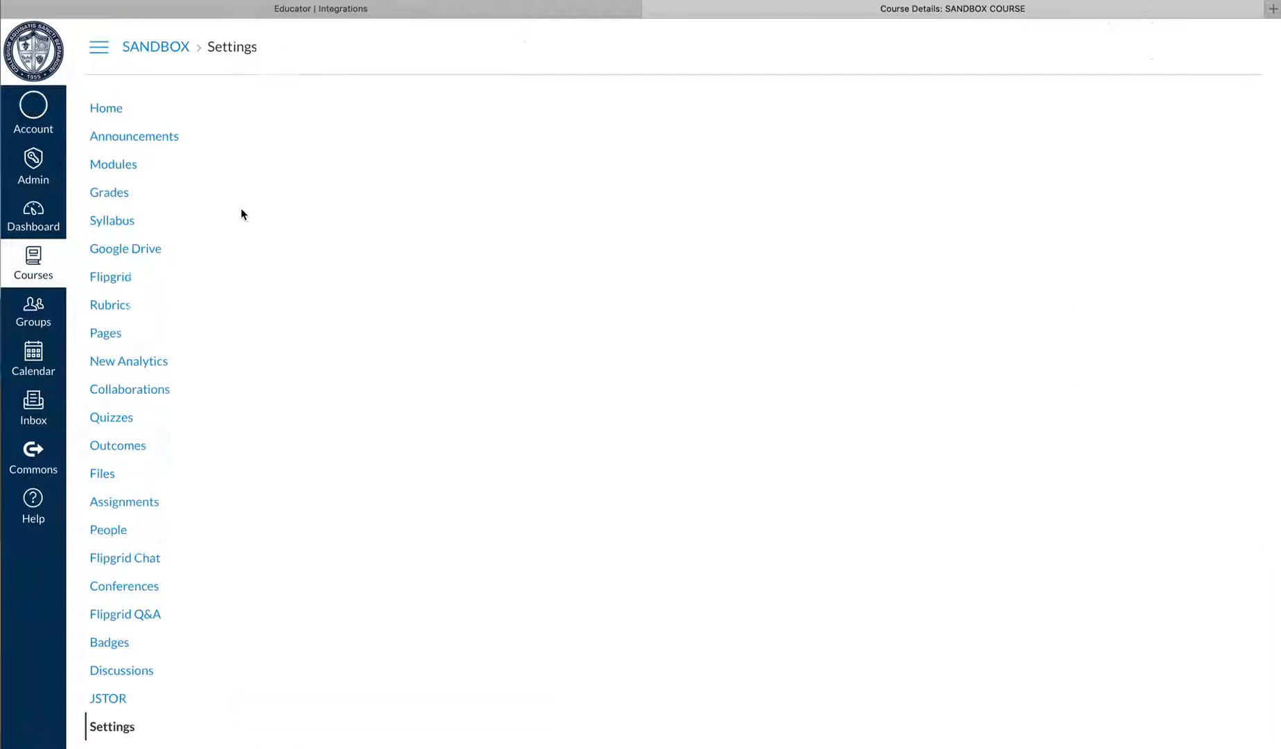
{"action": "scroll", "coordinate": [319, 516], "scroll_direction": "down", "scroll_amount": 3}
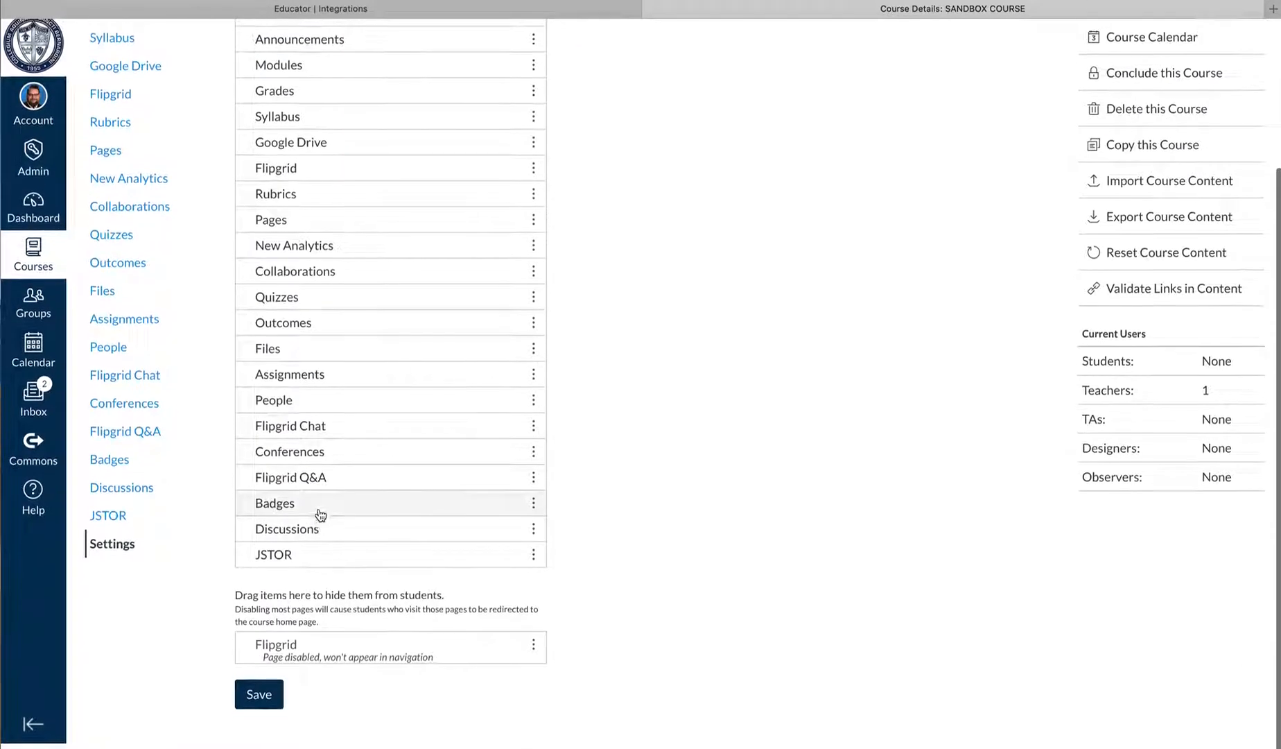
{"action": "left_click", "coordinate": [532, 653]}
{"action": "left_click_drag", "start_coordinate": [531, 656], "coordinate": [516, 687]}
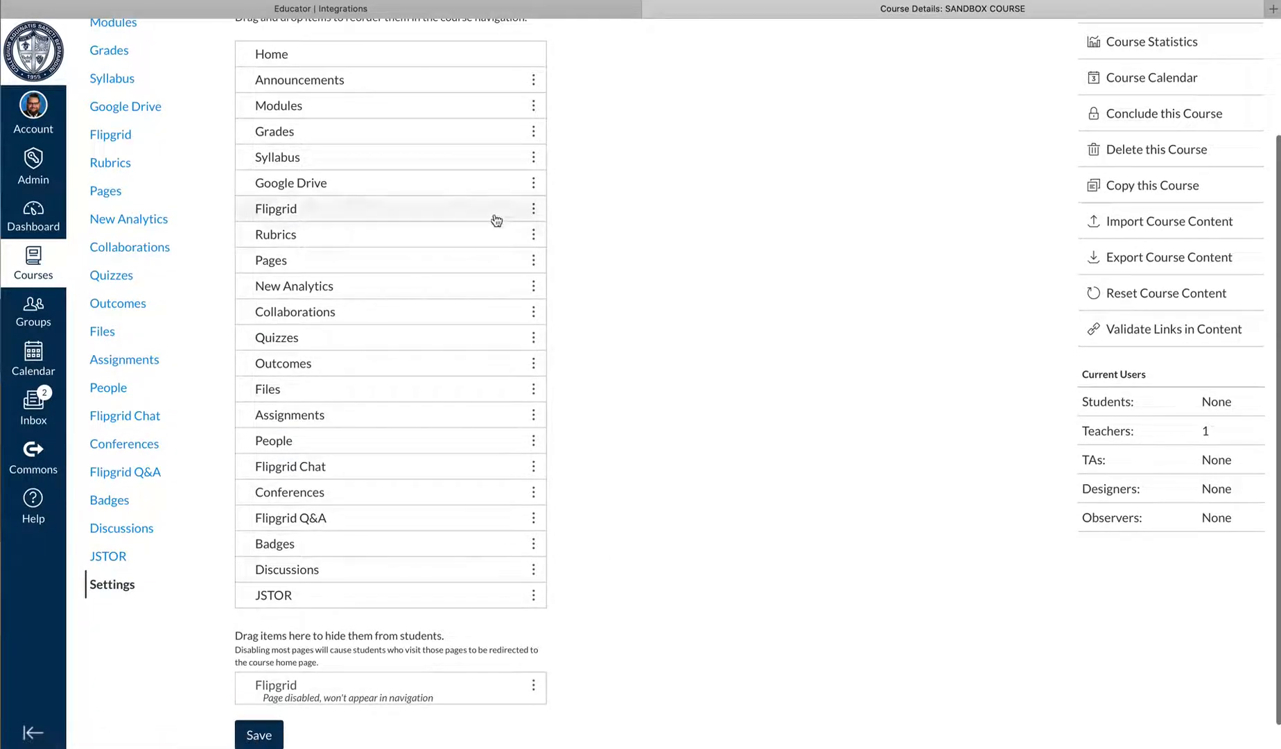
{"action": "scroll", "coordinate": [198, 303], "scroll_direction": "up", "scroll_amount": 3}
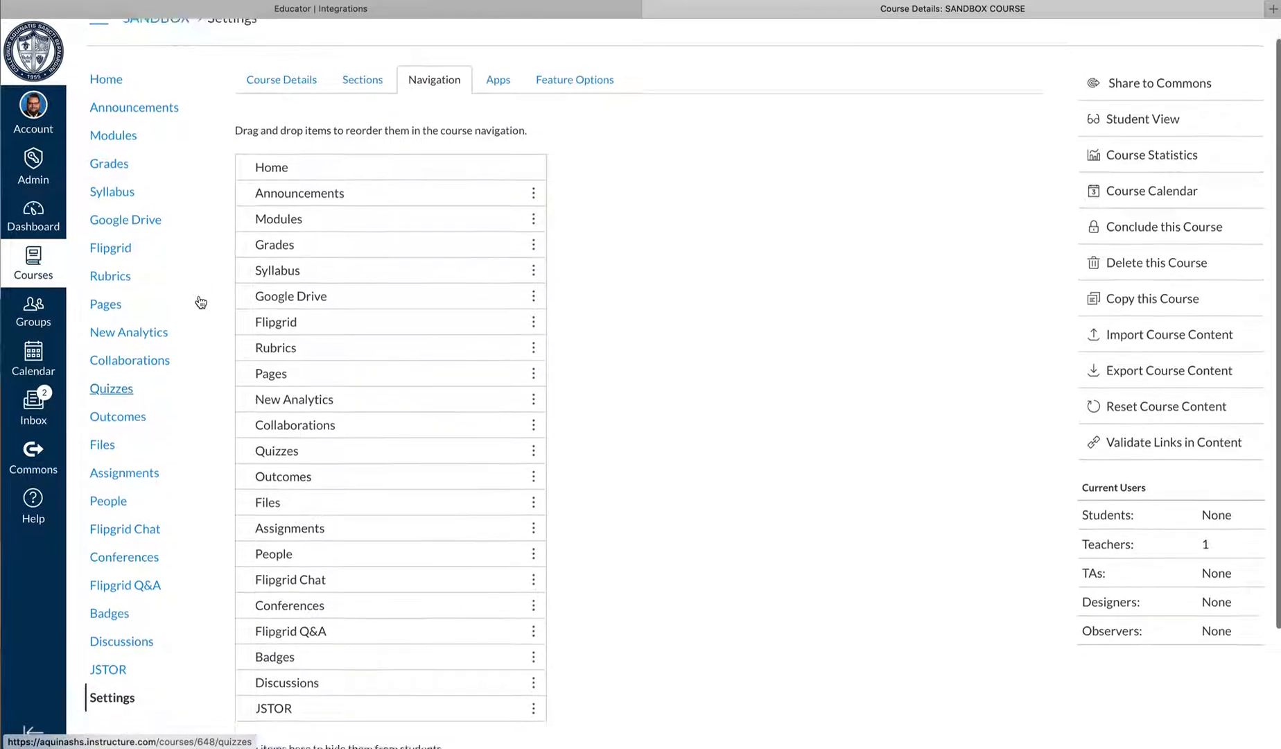
{"action": "scroll", "coordinate": [235, 605], "scroll_direction": "down", "scroll_amount": 3}
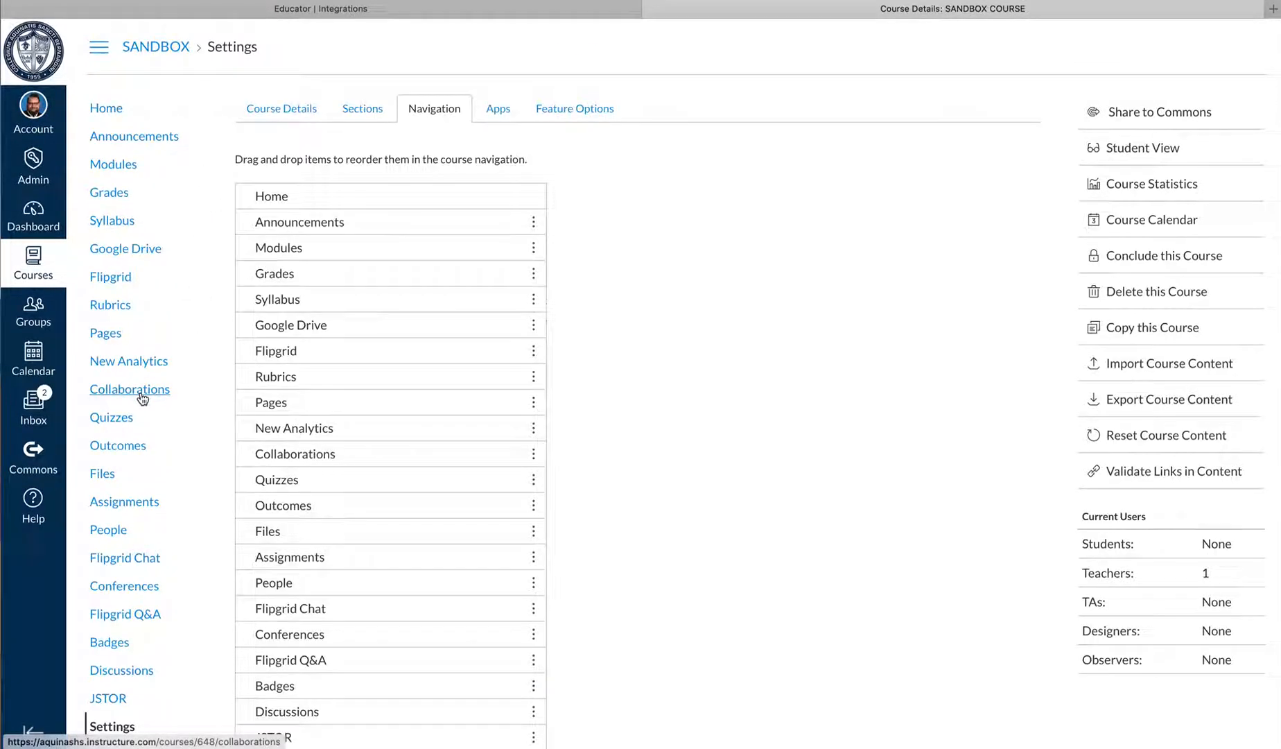
{"action": "scroll", "coordinate": [106, 360], "scroll_direction": "down", "scroll_amount": 1}
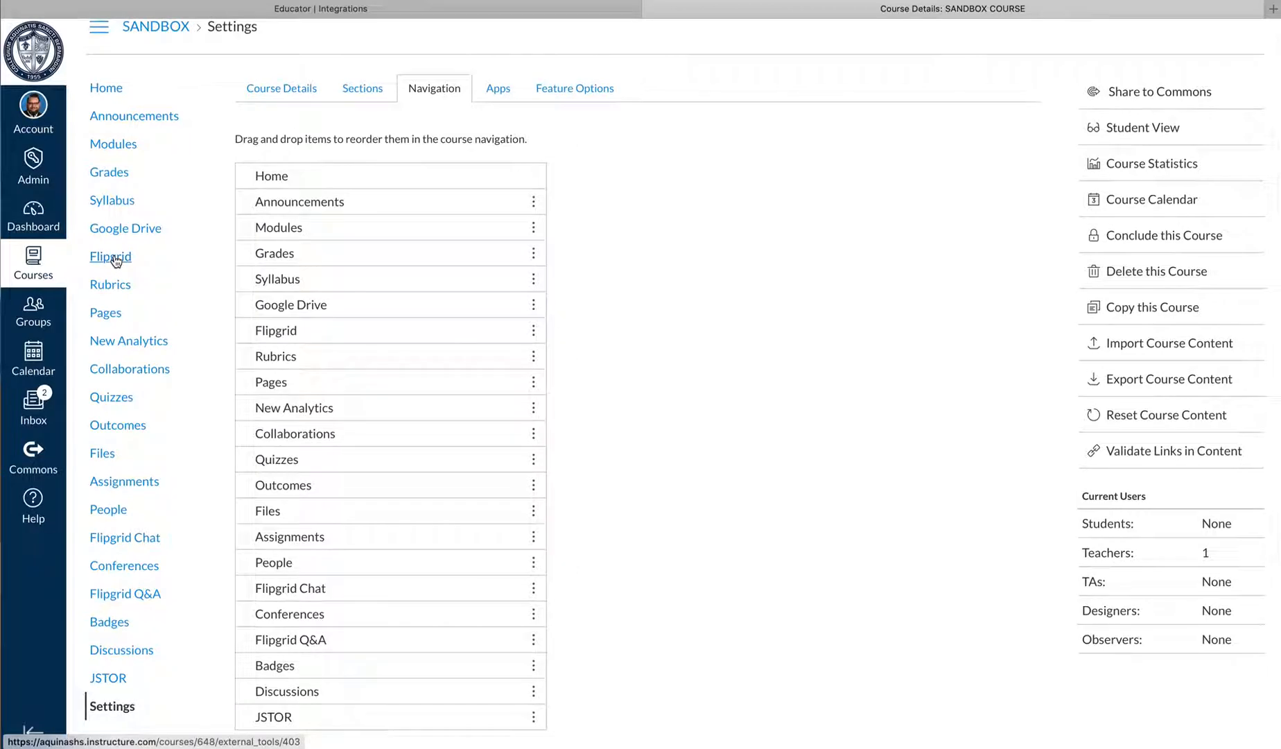
Open Flipgrid from the sandbox course's home page and create a course group to connect it to Canvas
{"action": "left_click", "coordinate": [104, 87]}
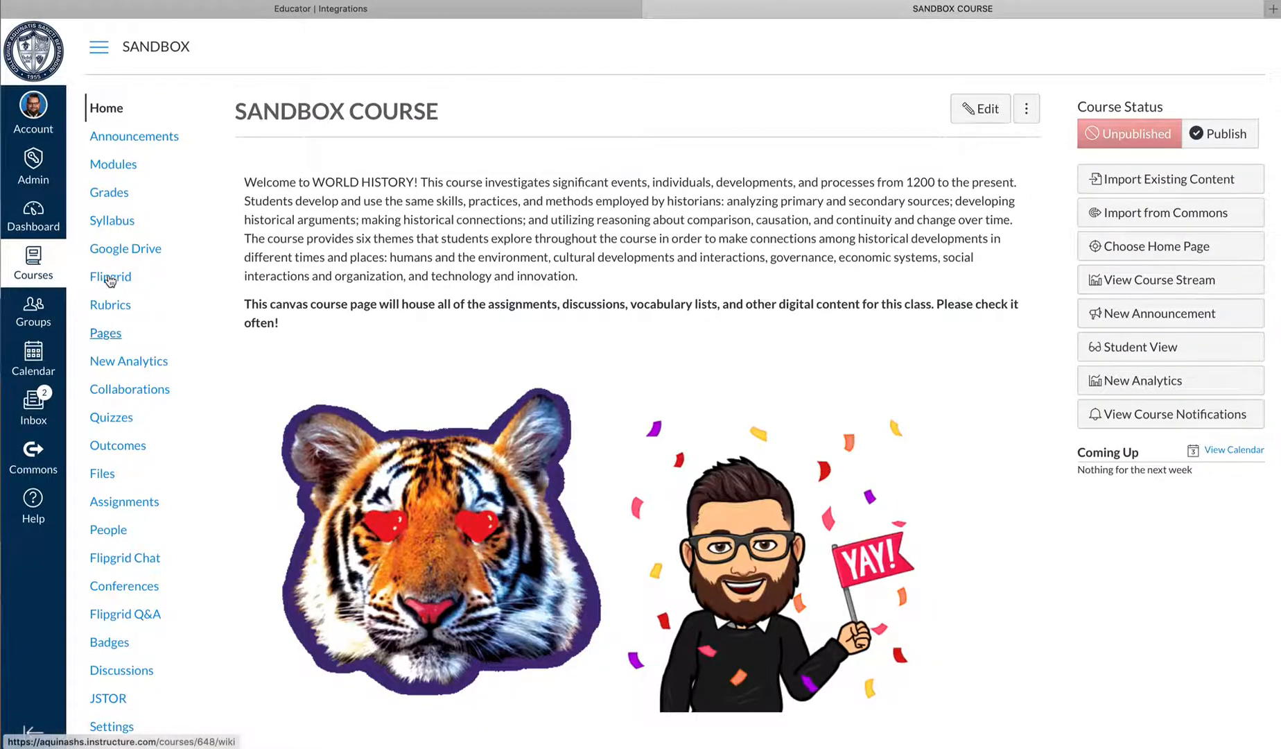
{"action": "left_click", "coordinate": [117, 279]}
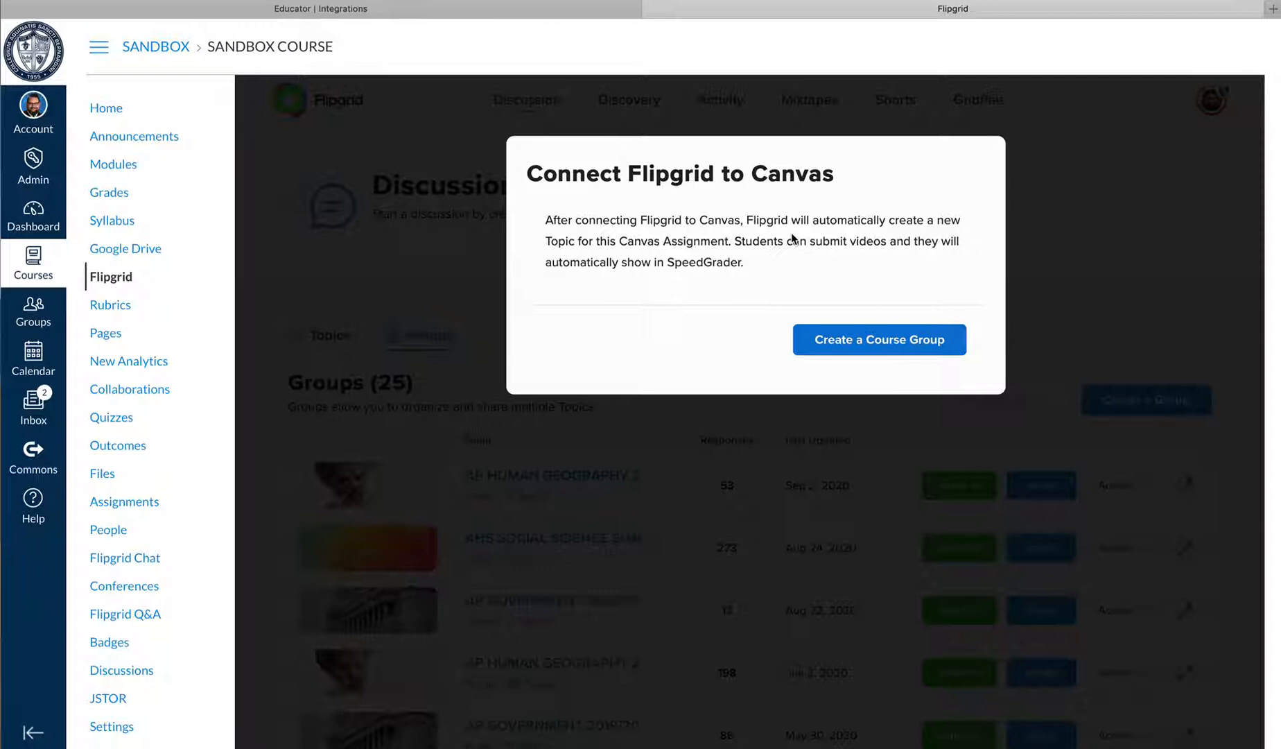
{"action": "left_click", "coordinate": [872, 342]}
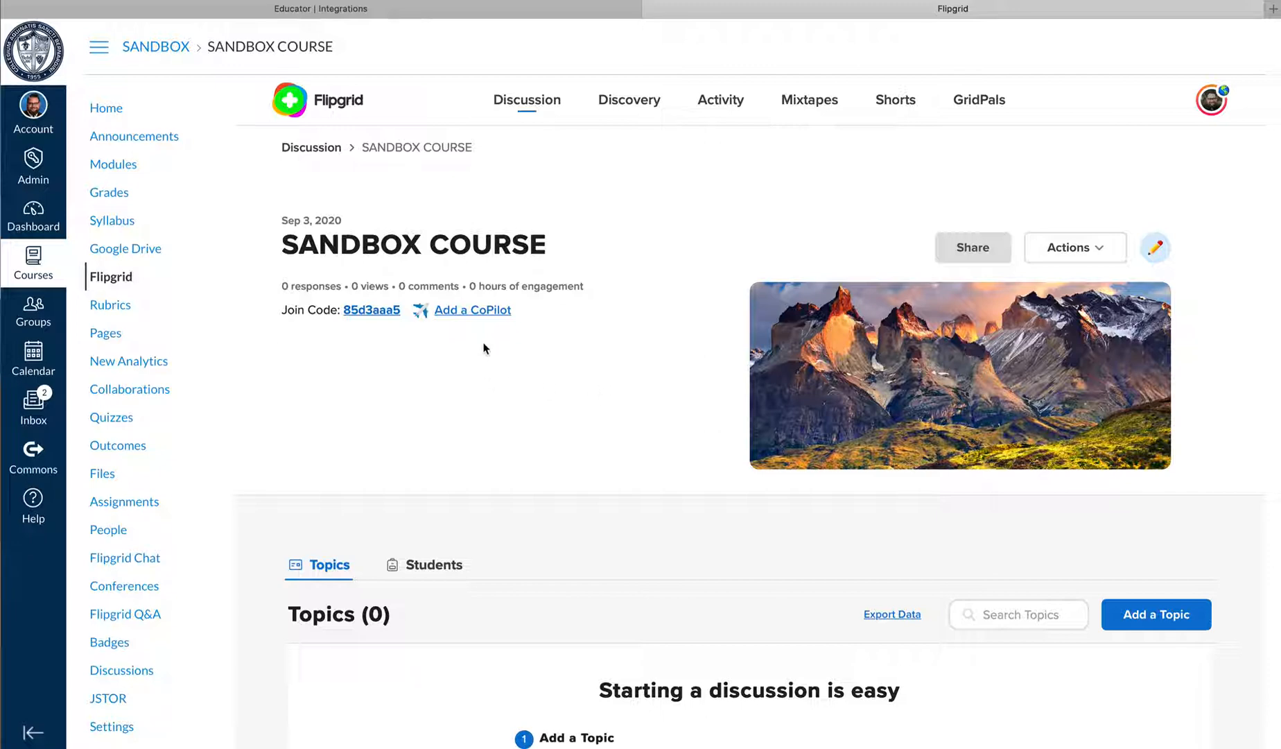
{"action": "scroll", "coordinate": [457, 331], "scroll_direction": "down", "scroll_amount": 1}
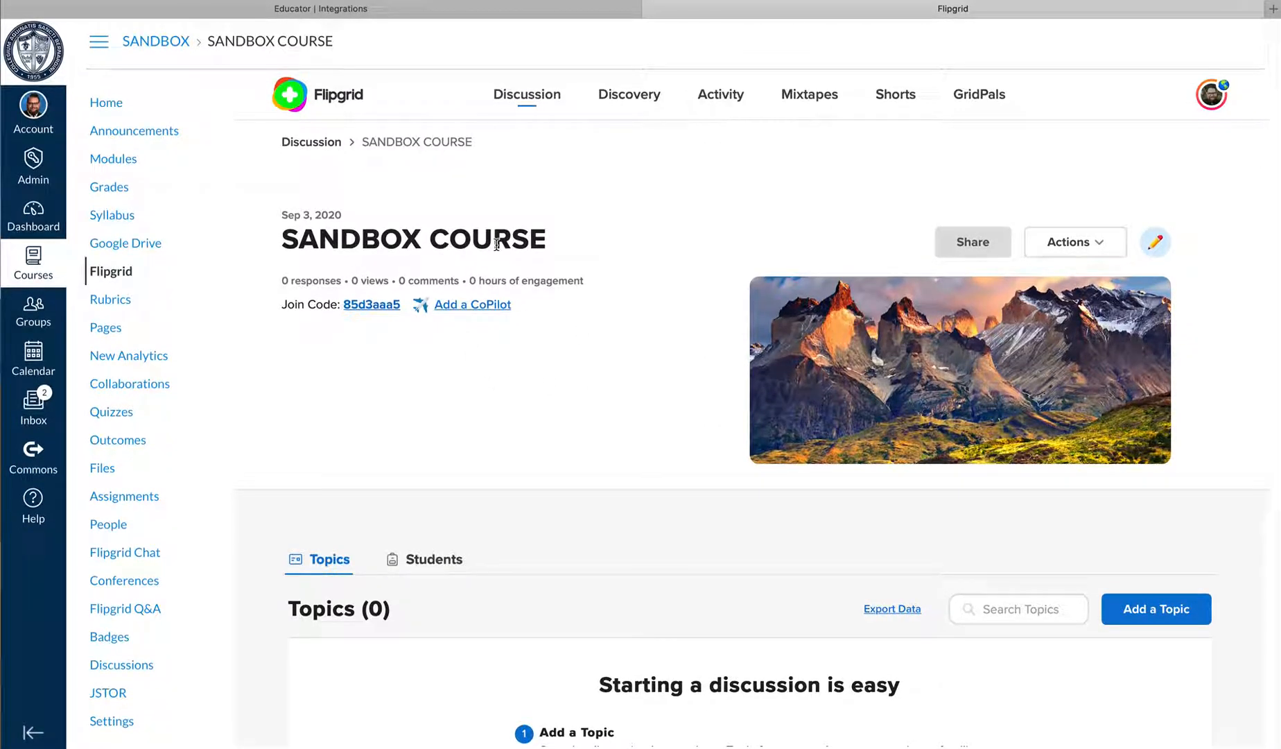
{"action": "scroll", "coordinate": [557, 343], "scroll_direction": "up", "scroll_amount": 1}
{"action": "scroll", "coordinate": [596, 574], "scroll_direction": "down", "scroll_amount": 1}
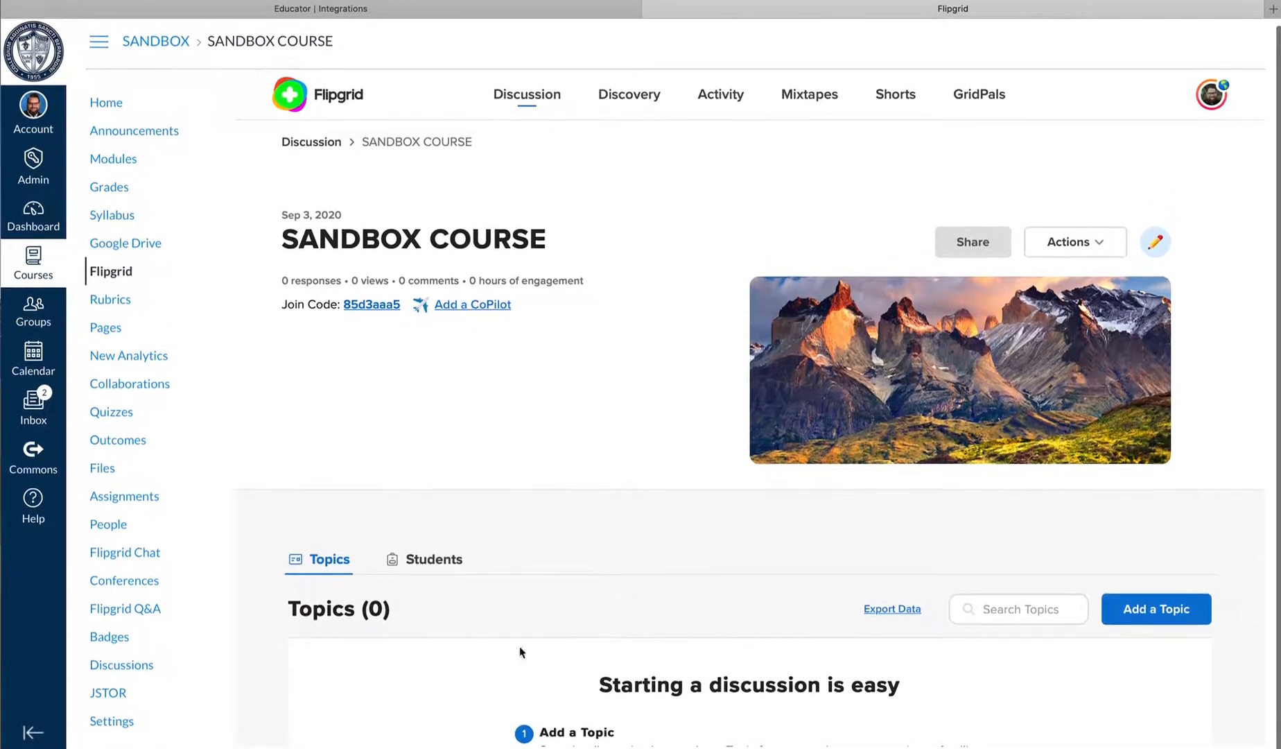
{"action": "scroll", "coordinate": [506, 622], "scroll_direction": "up", "scroll_amount": 1}
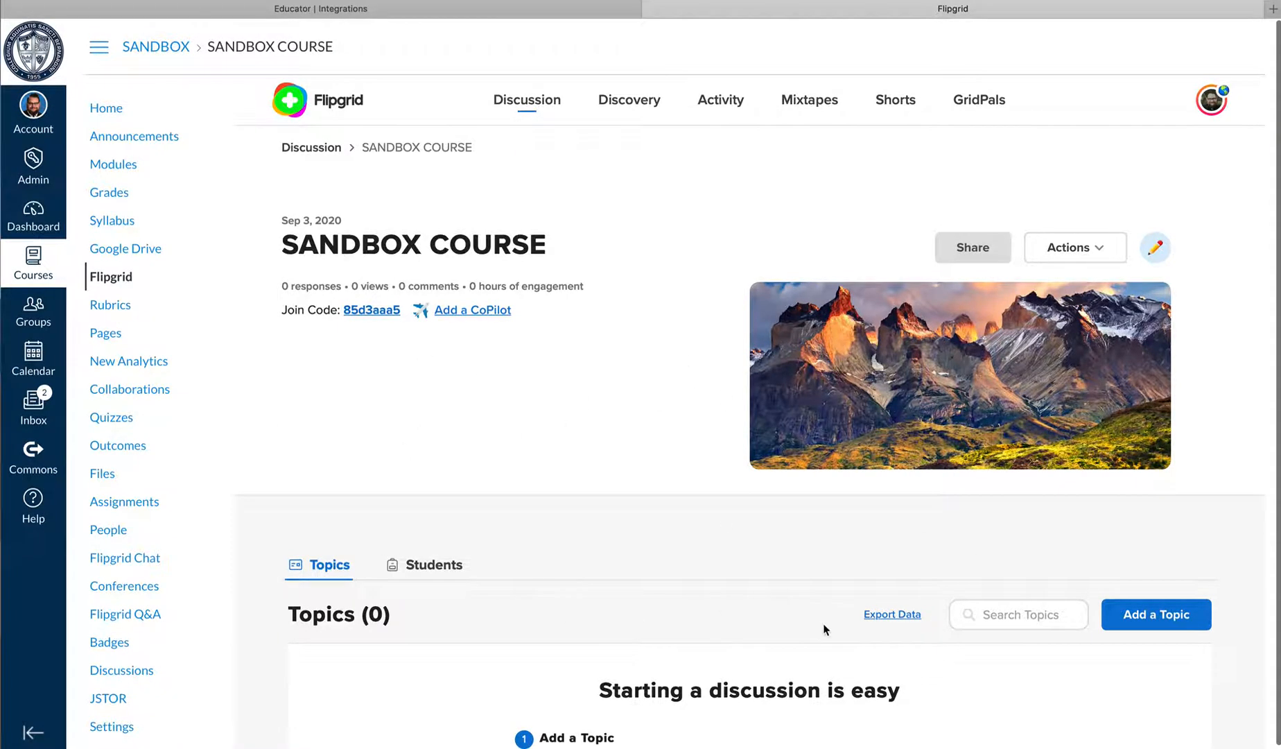
{"action": "scroll", "coordinate": [824, 625], "scroll_direction": "down", "scroll_amount": 1}
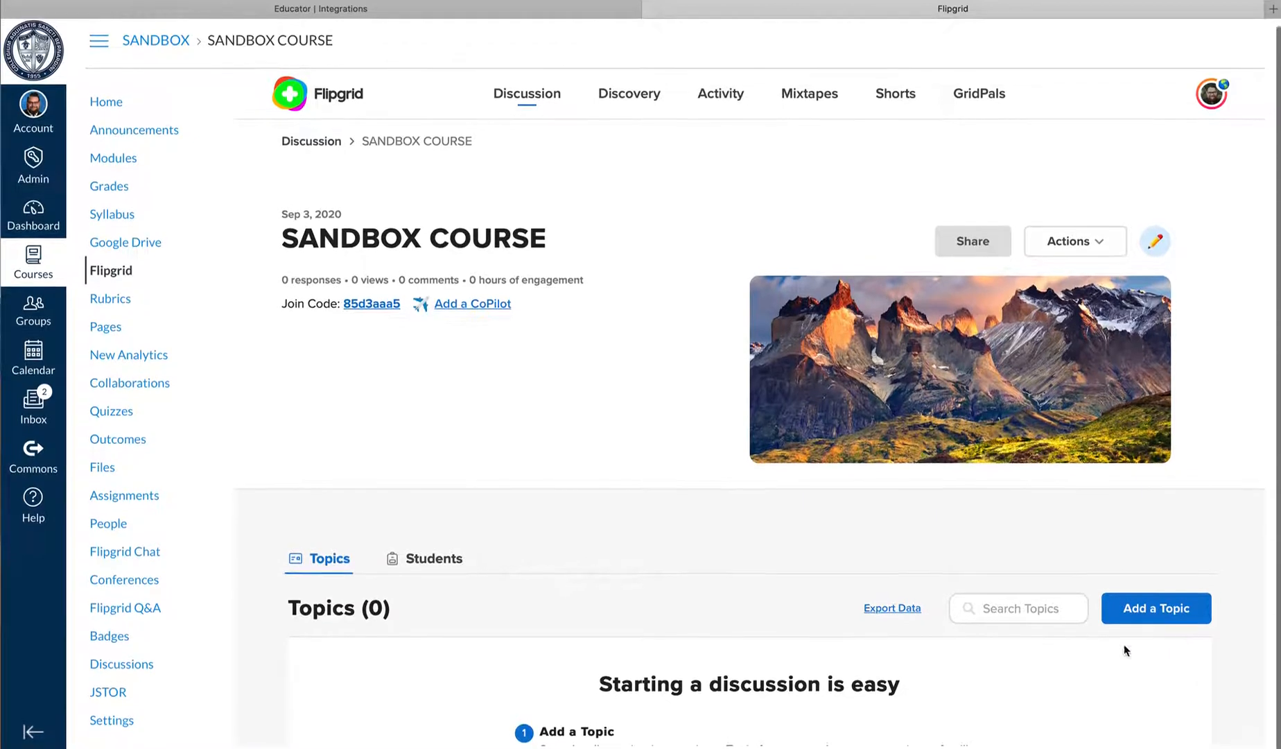
{"action": "scroll", "coordinate": [1178, 624], "scroll_direction": "up", "scroll_amount": 1}
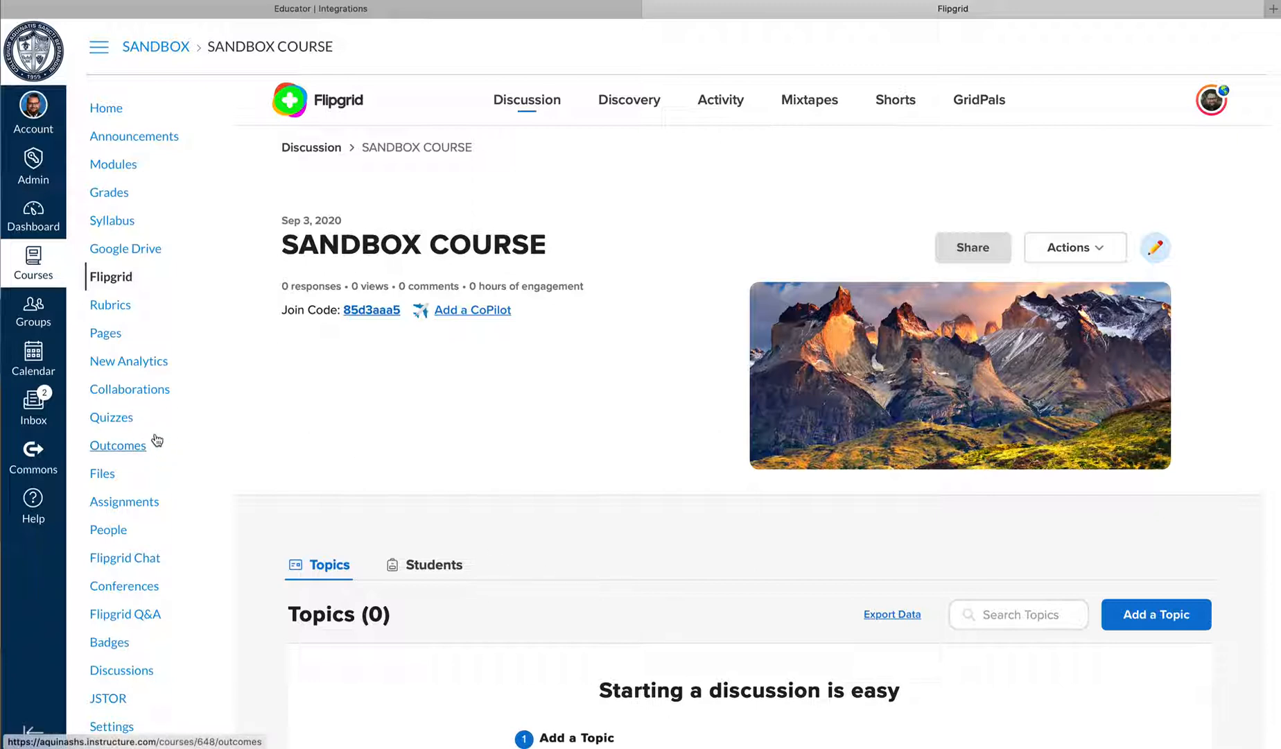
Open the "Unit 1 Intro Activity: Gummy Government" assignment from the Unit 2: Cold War and Communism module
{"action": "left_click", "coordinate": [116, 166]}
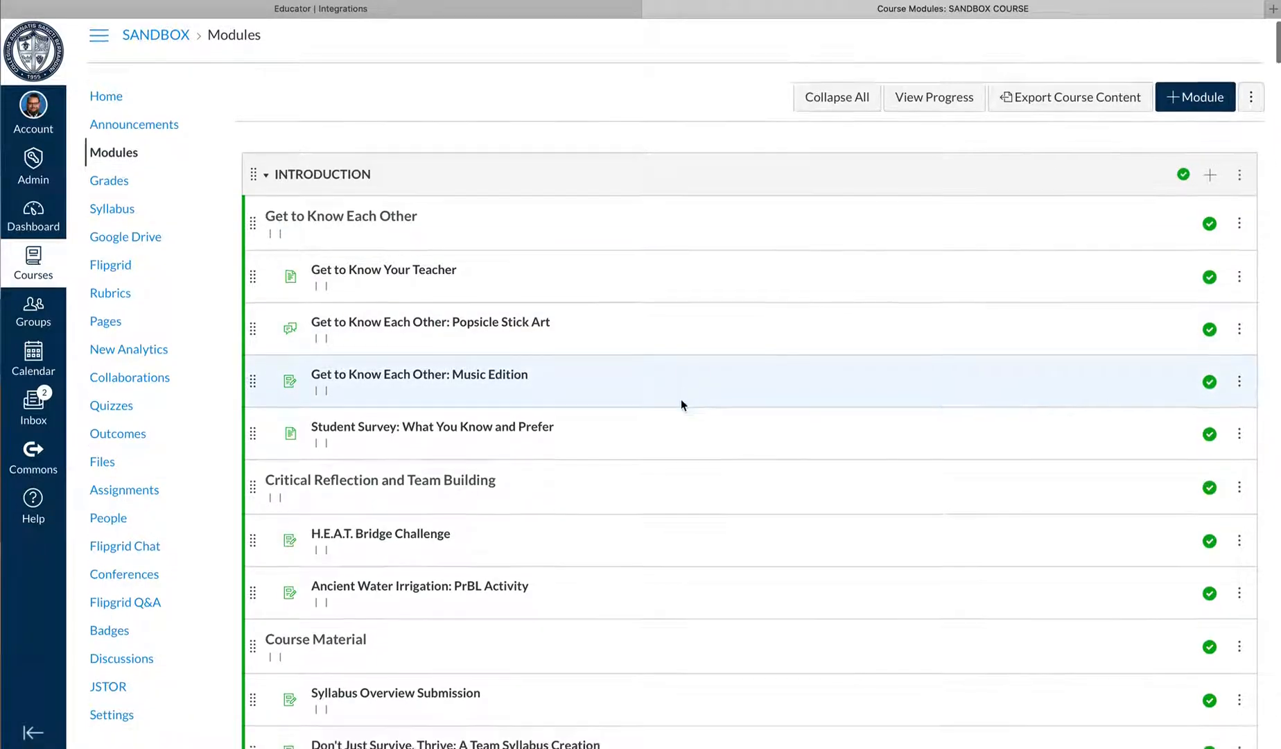
{"action": "scroll", "coordinate": [679, 399], "scroll_direction": "down", "scroll_amount": 1}
{"action": "scroll", "coordinate": [676, 398], "scroll_direction": "down", "scroll_amount": 6}
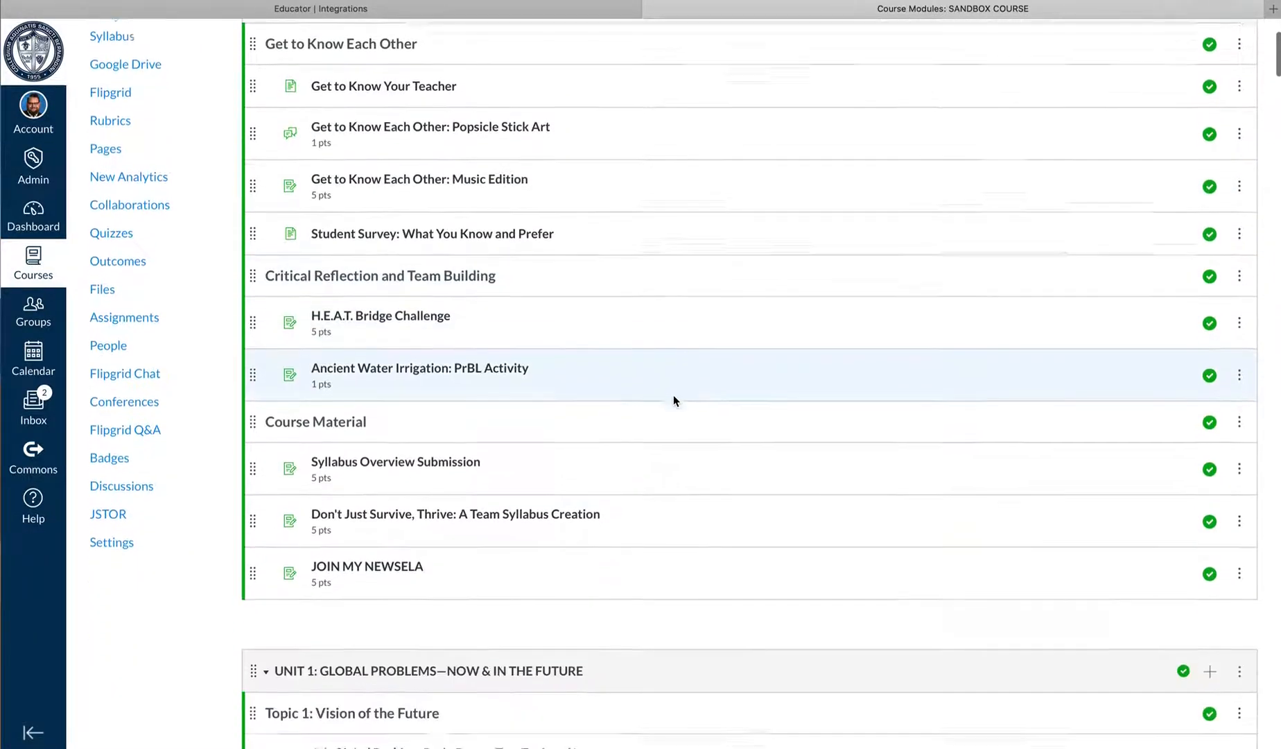
{"action": "scroll", "coordinate": [681, 408], "scroll_direction": "down", "scroll_amount": 3}
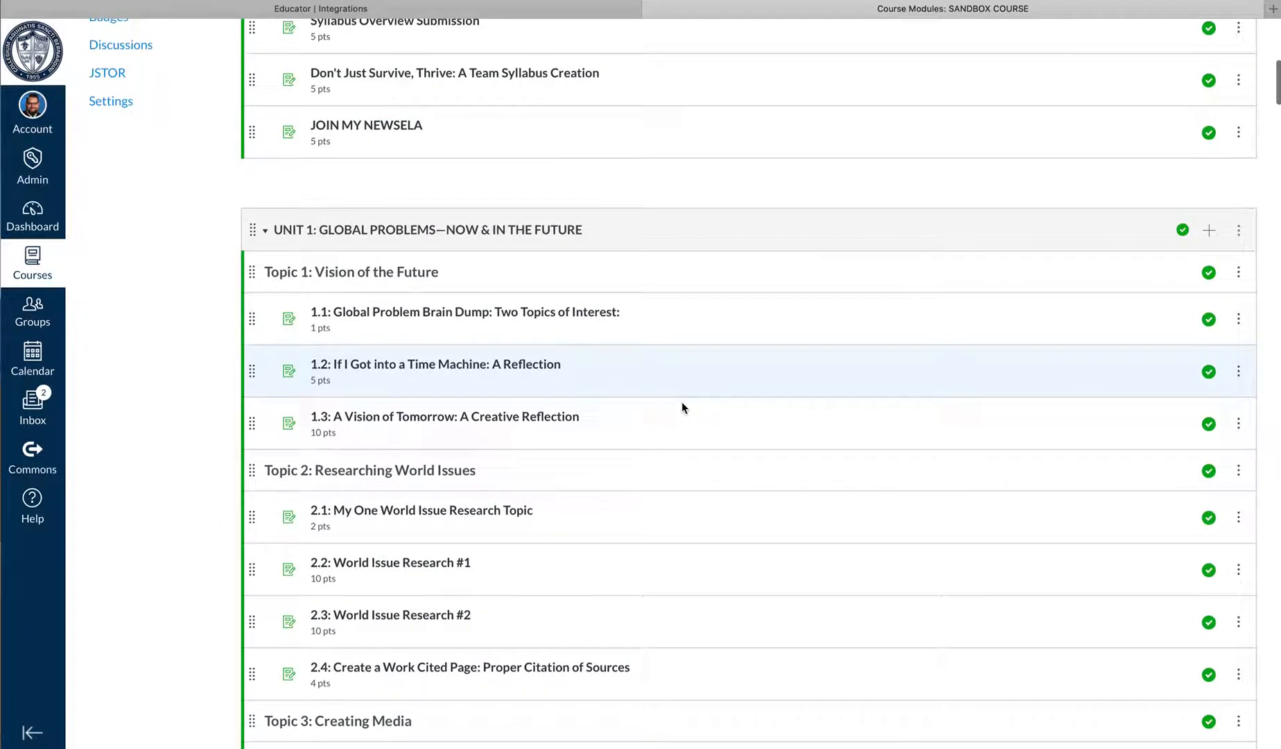
{"action": "scroll", "coordinate": [682, 406], "scroll_direction": "down", "scroll_amount": 4}
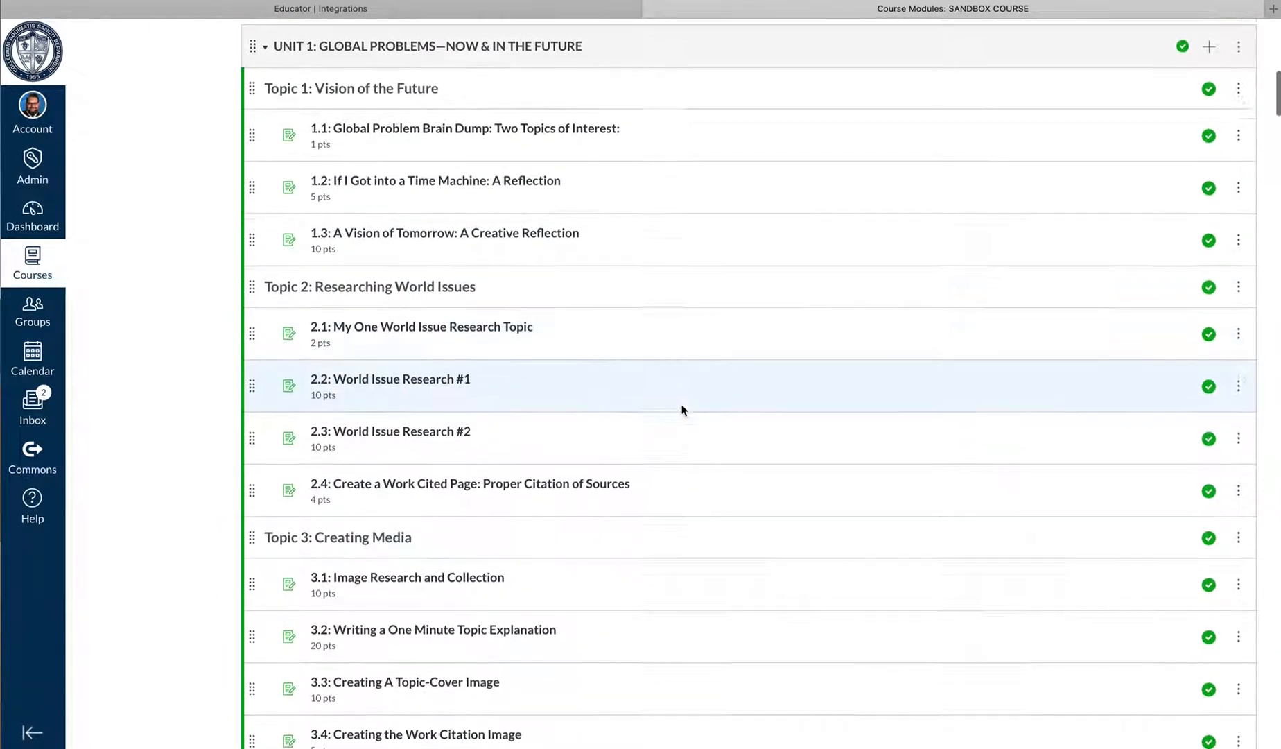
{"action": "scroll", "coordinate": [682, 410], "scroll_direction": "down", "scroll_amount": 5}
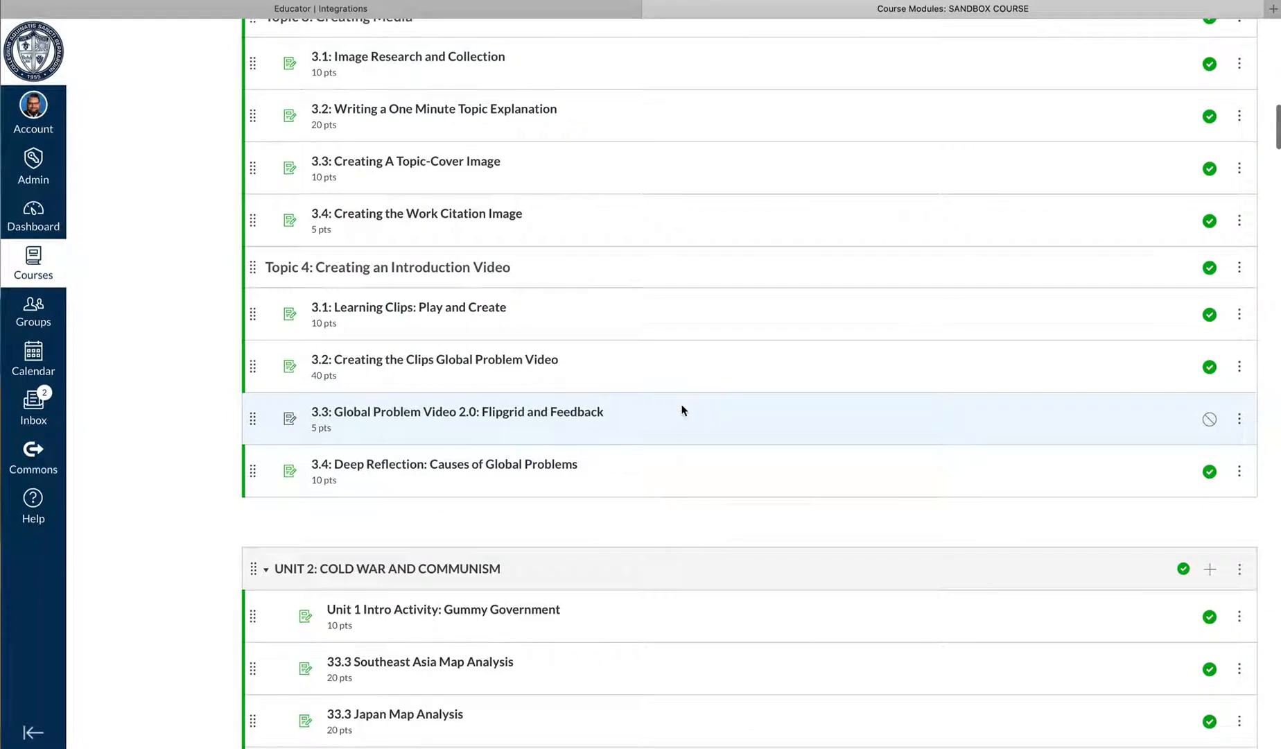
{"action": "scroll", "coordinate": [682, 410], "scroll_direction": "down", "scroll_amount": 2}
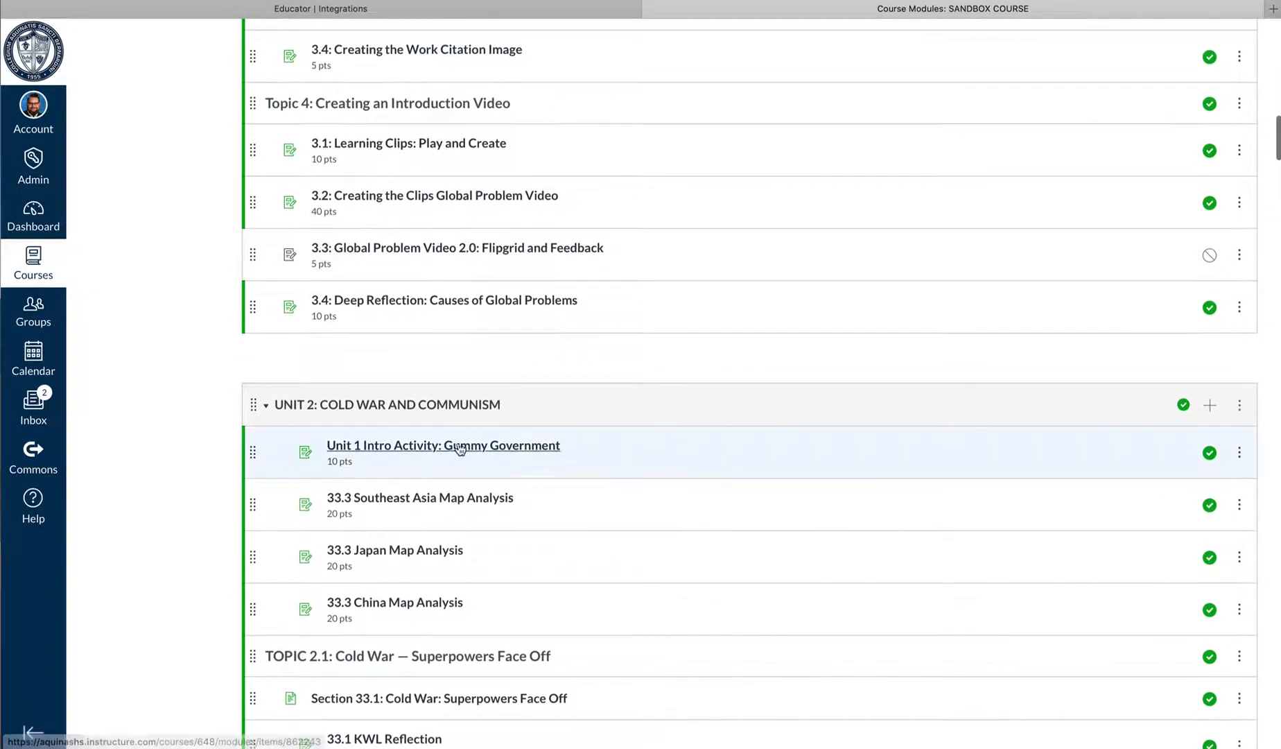
{"action": "left_click", "coordinate": [499, 458]}
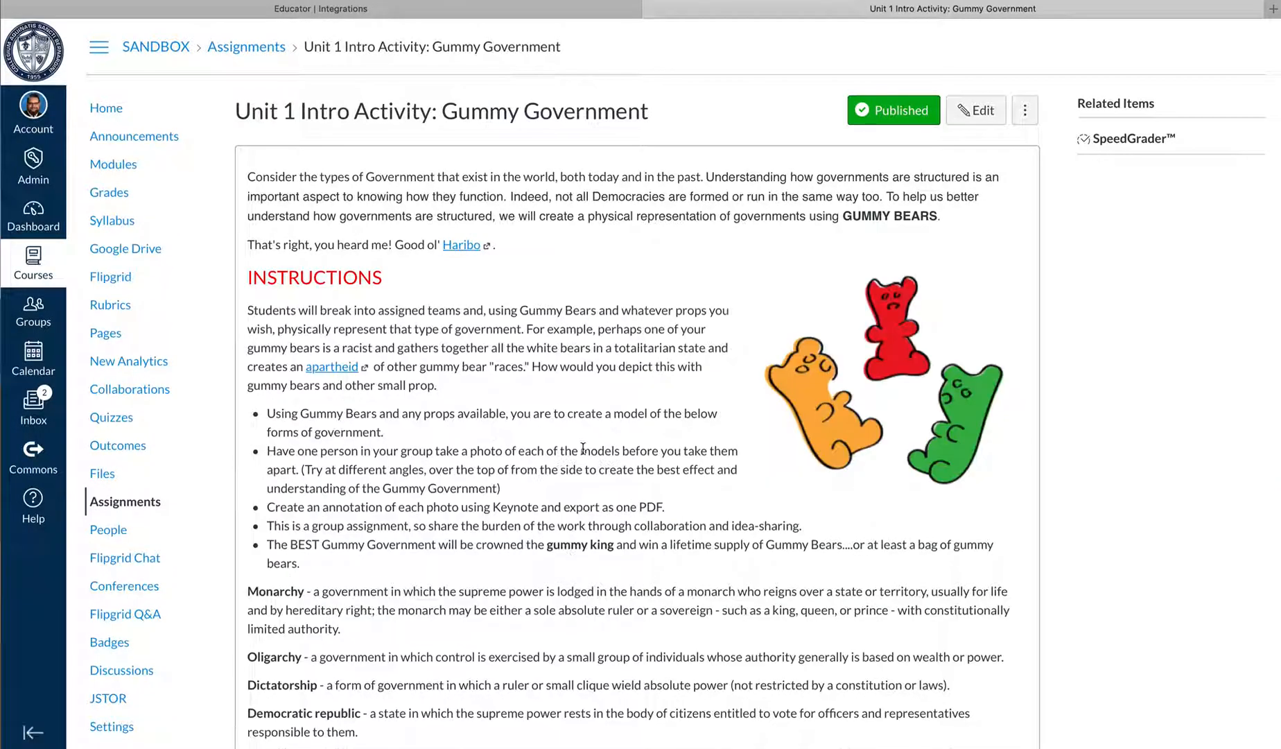
Start editing the Gummy Government assignment and set its submission type to External Tool
{"action": "scroll", "coordinate": [524, 450], "scroll_direction": "down", "scroll_amount": 8}
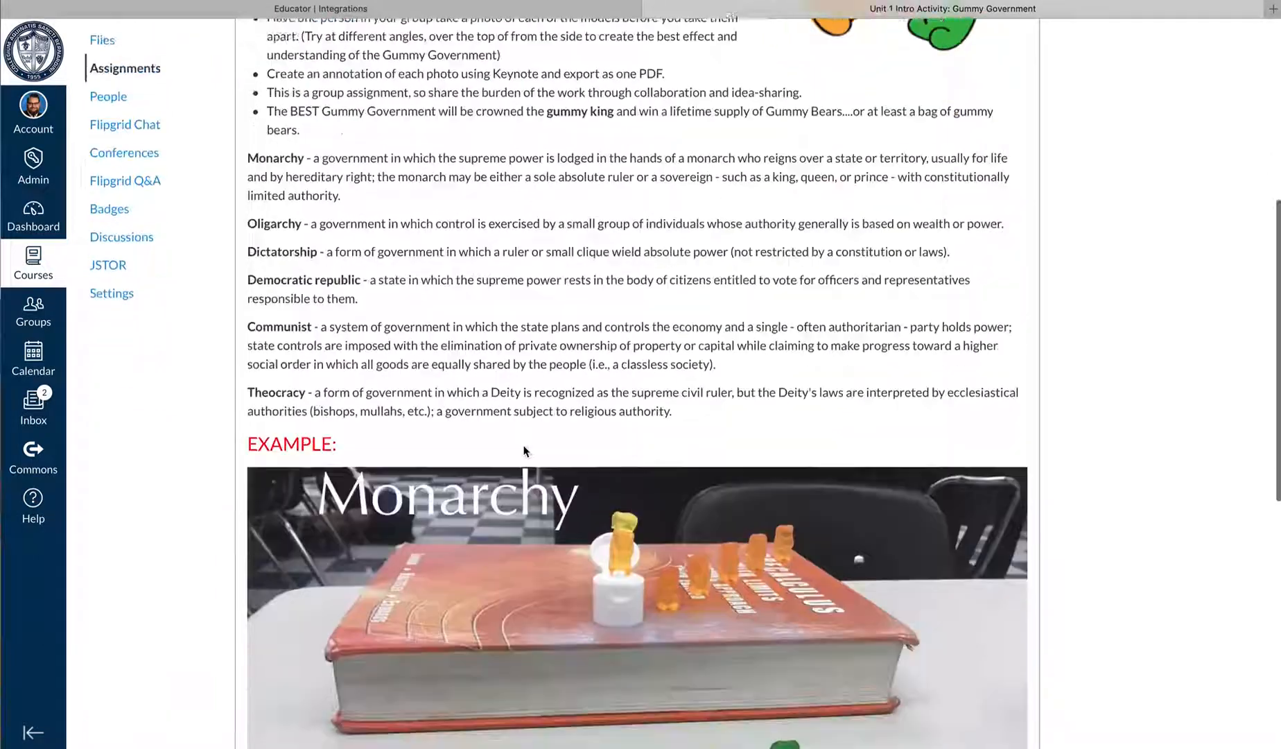
{"action": "scroll", "coordinate": [524, 445], "scroll_direction": "up", "scroll_amount": 1}
{"action": "scroll", "coordinate": [524, 445], "scroll_direction": "down", "scroll_amount": 7}
{"action": "scroll", "coordinate": [527, 442], "scroll_direction": "up", "scroll_amount": 15}
{"action": "scroll", "coordinate": [530, 438], "scroll_direction": "down", "scroll_amount": 1}
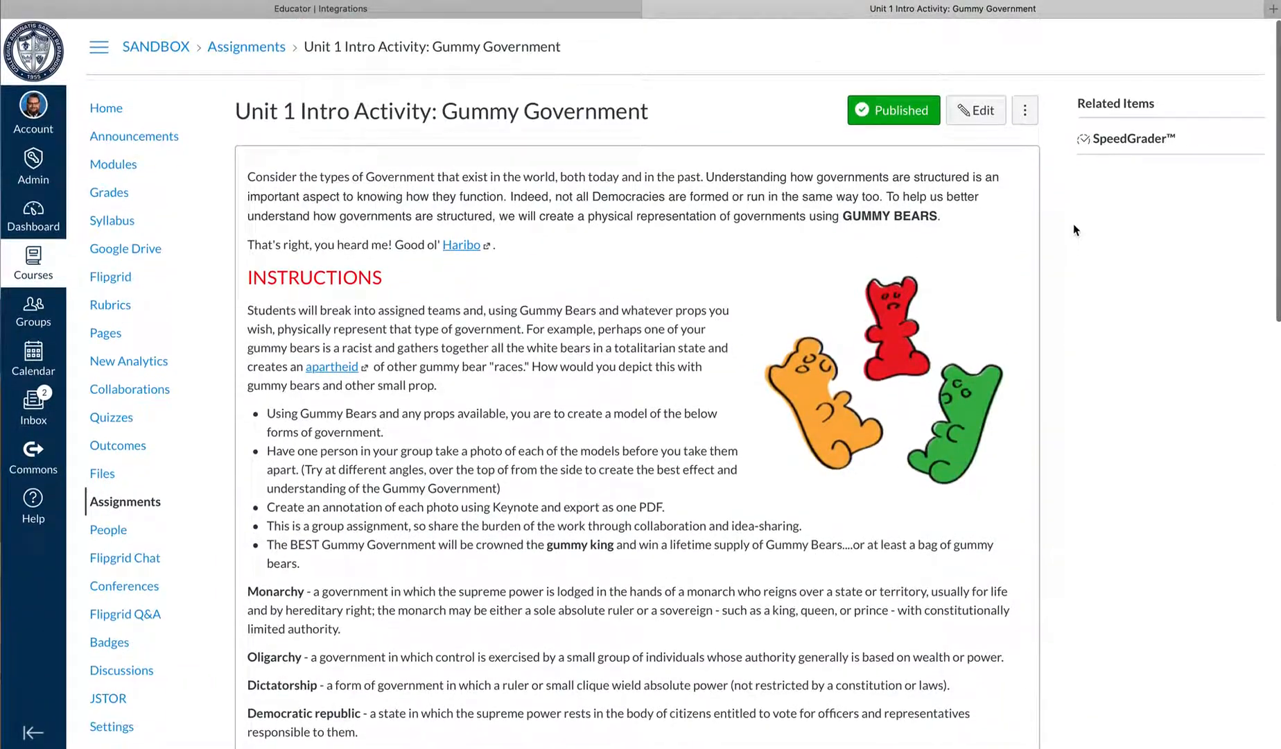
{"action": "left_click", "coordinate": [978, 111]}
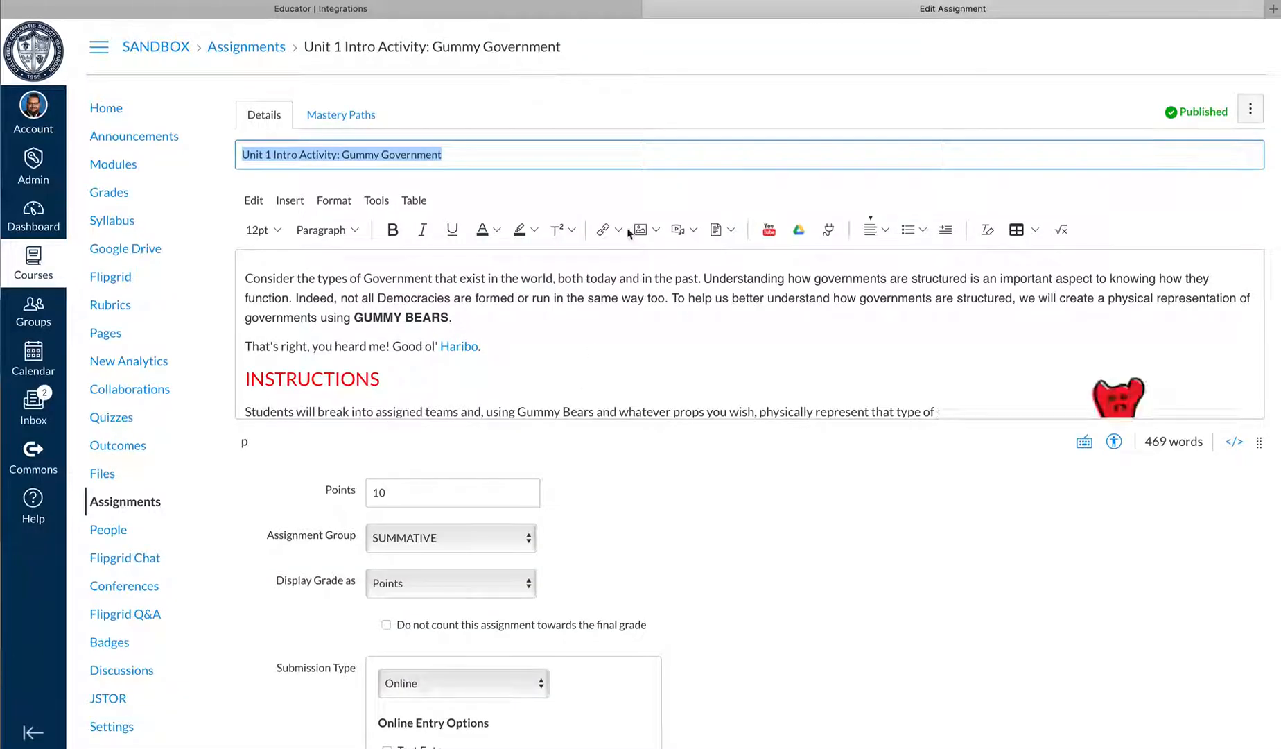
{"action": "scroll", "coordinate": [649, 359], "scroll_direction": "down", "scroll_amount": 8}
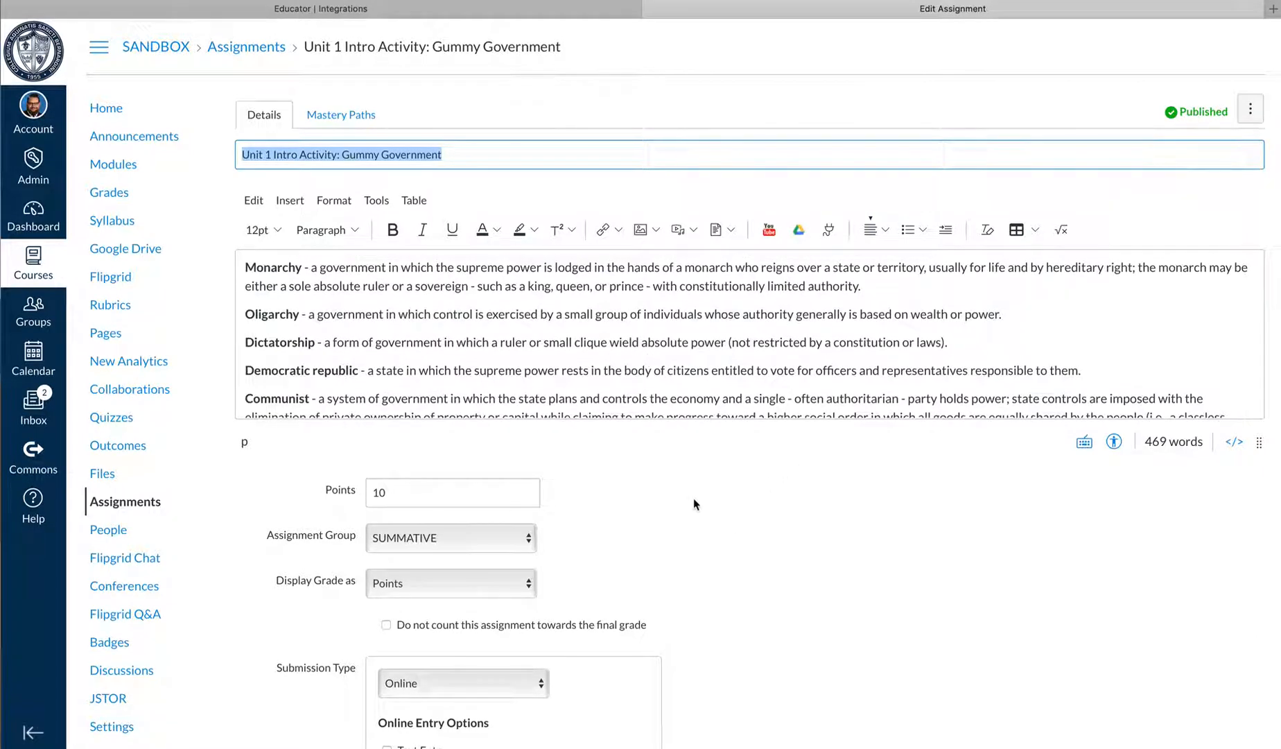
{"action": "scroll", "coordinate": [671, 529], "scroll_direction": "down", "scroll_amount": 5}
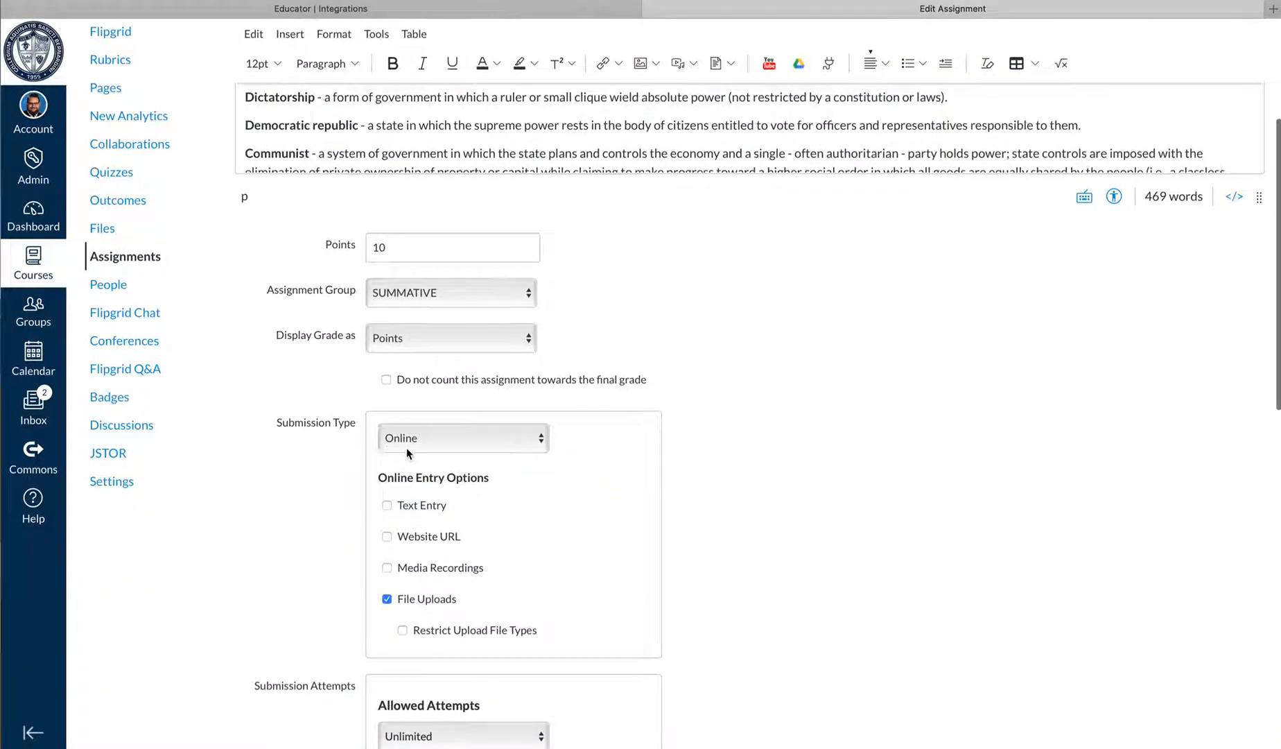
{"action": "left_click", "coordinate": [530, 439]}
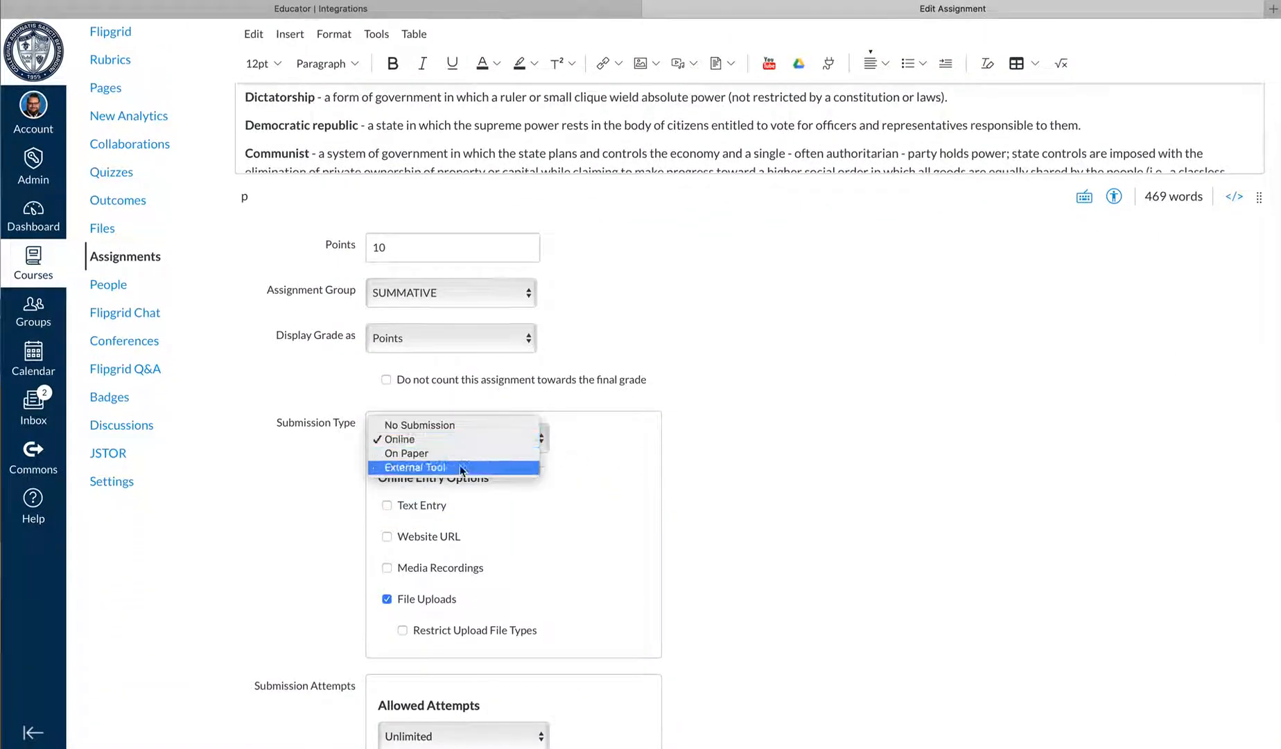
{"action": "left_click", "coordinate": [426, 467]}
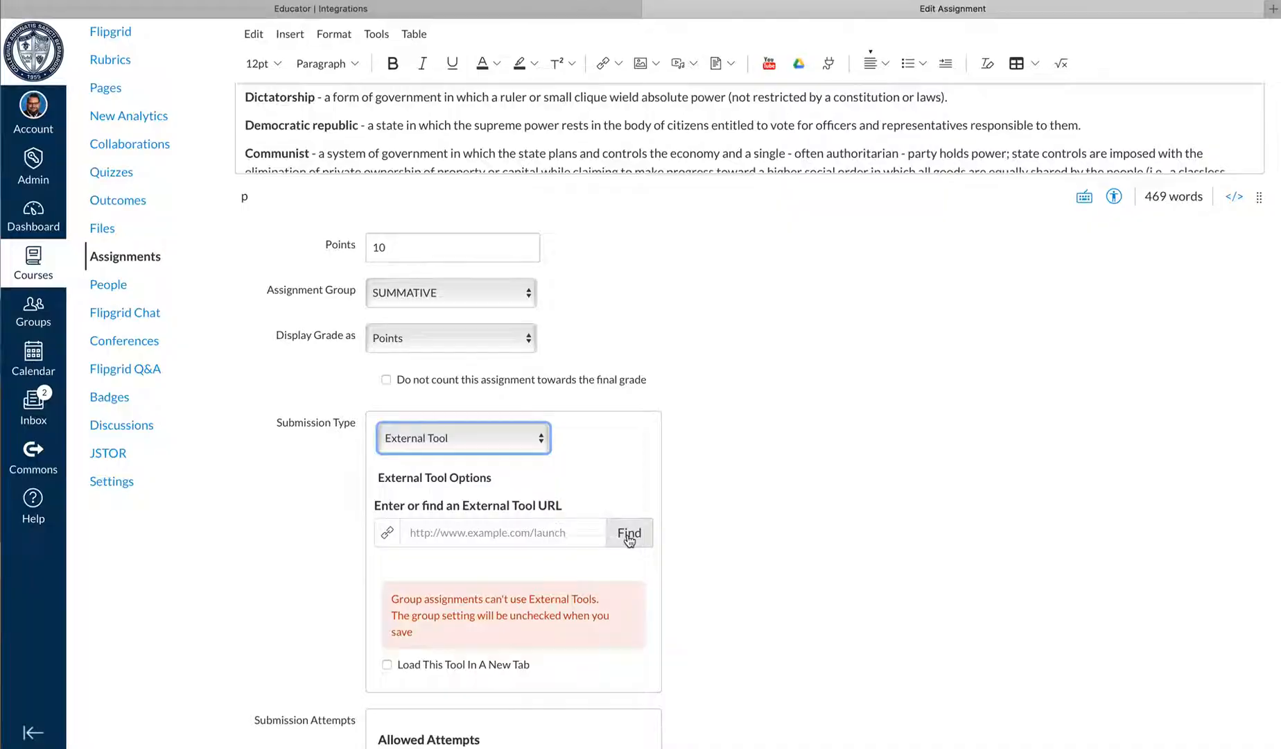
Set the tool listed as "Flipgrid" with the description "Flipgrid" as the assignment's external tool and save the assignment
{"action": "left_click", "coordinate": [628, 539]}
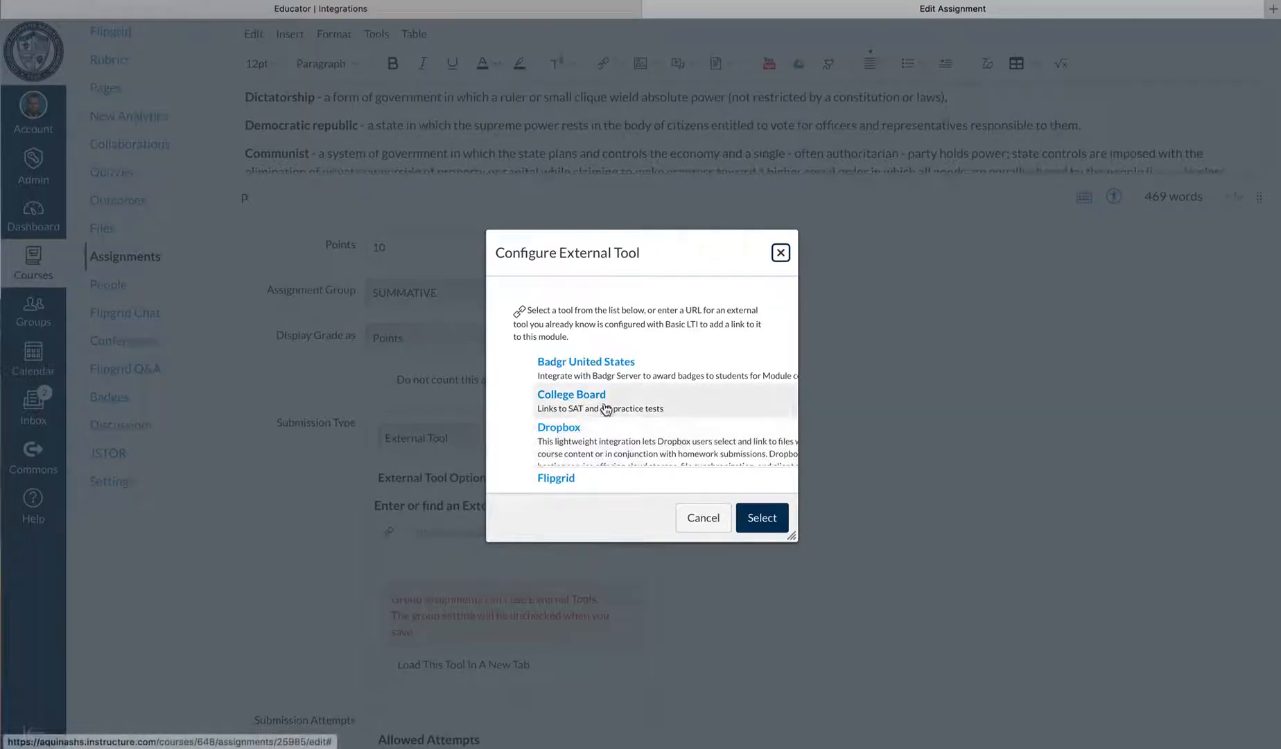
{"action": "scroll", "coordinate": [605, 409], "scroll_direction": "down", "scroll_amount": 2}
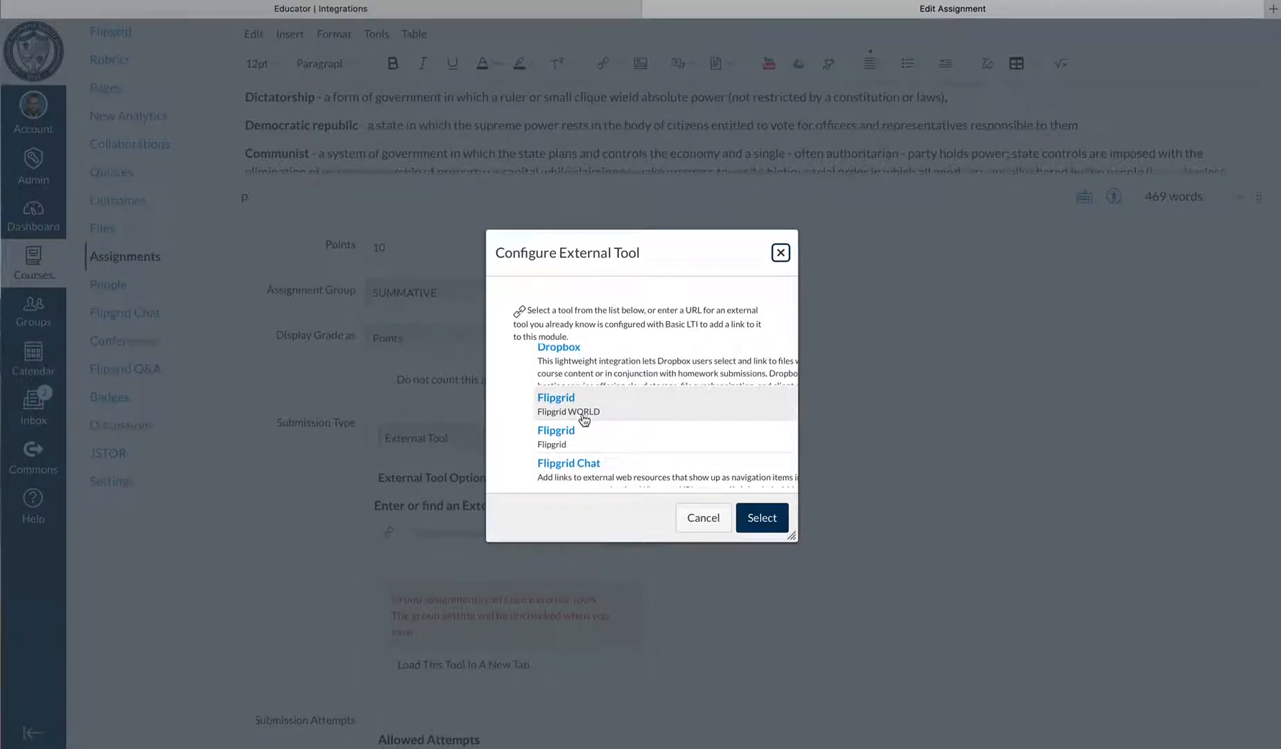
{"action": "scroll", "coordinate": [581, 414], "scroll_direction": "down", "scroll_amount": 1}
{"action": "scroll", "coordinate": [599, 423], "scroll_direction": "down", "scroll_amount": 2}
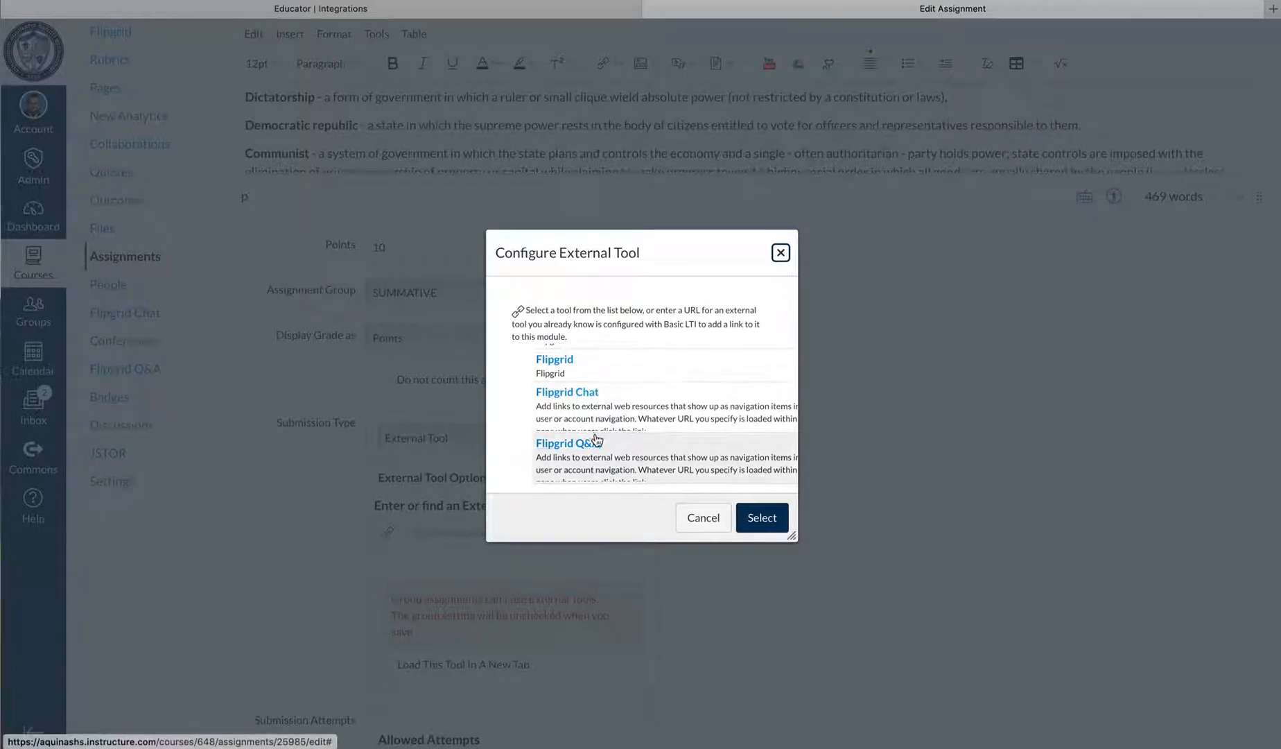
{"action": "scroll", "coordinate": [595, 441], "scroll_direction": "down", "scroll_amount": 2}
{"action": "scroll", "coordinate": [593, 444], "scroll_direction": "up", "scroll_amount": 3}
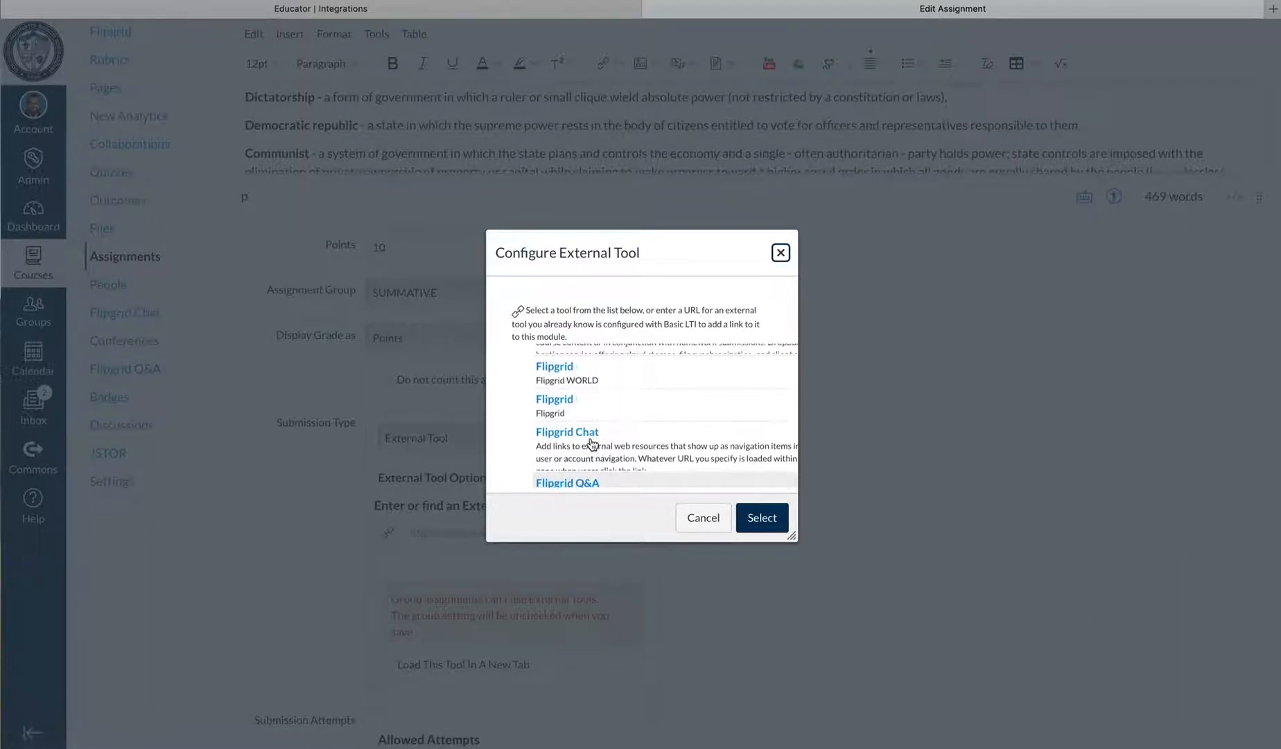
{"action": "left_click", "coordinate": [559, 405]}
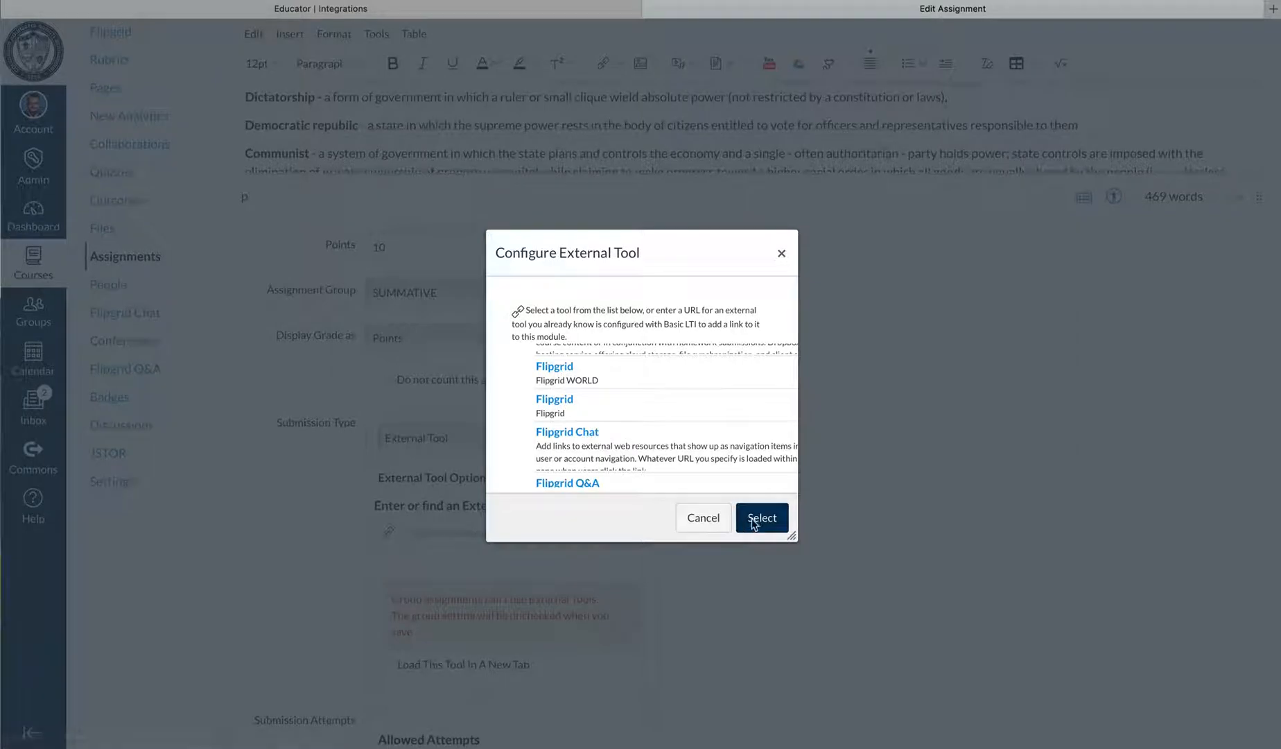
{"action": "left_click", "coordinate": [561, 405]}
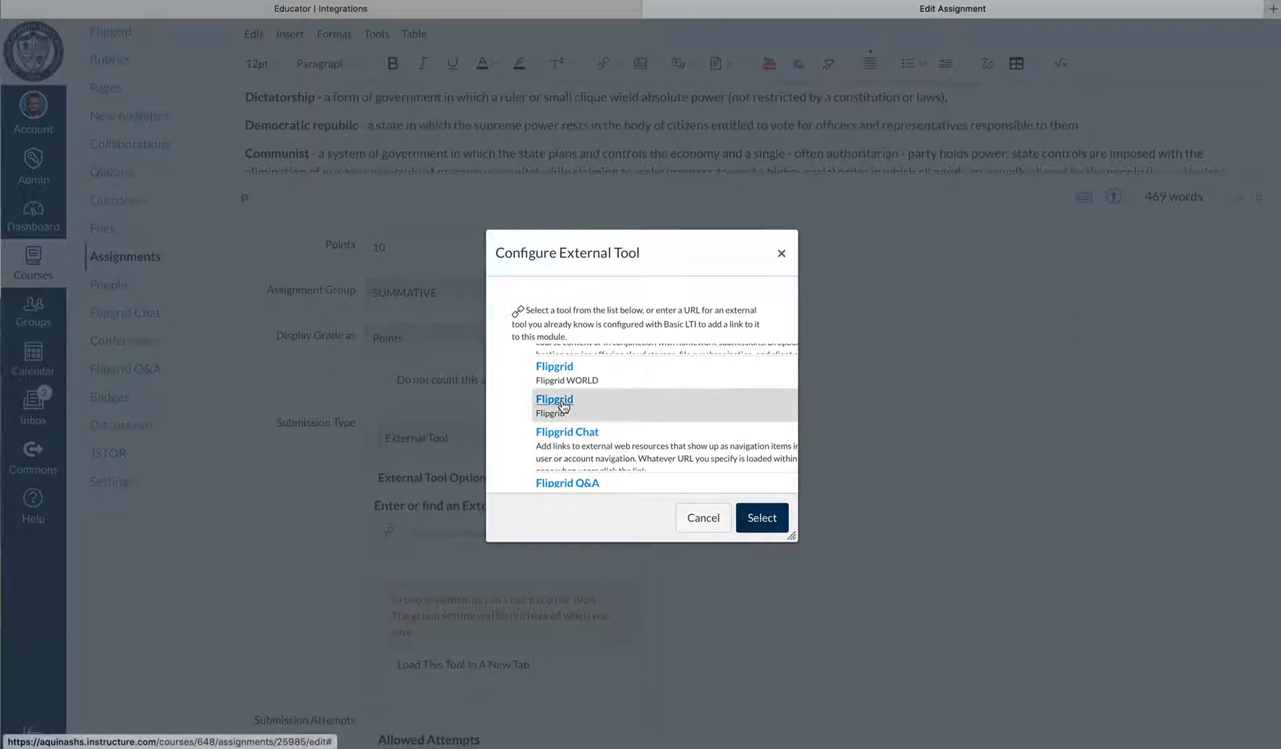
{"action": "left_click", "coordinate": [763, 519]}
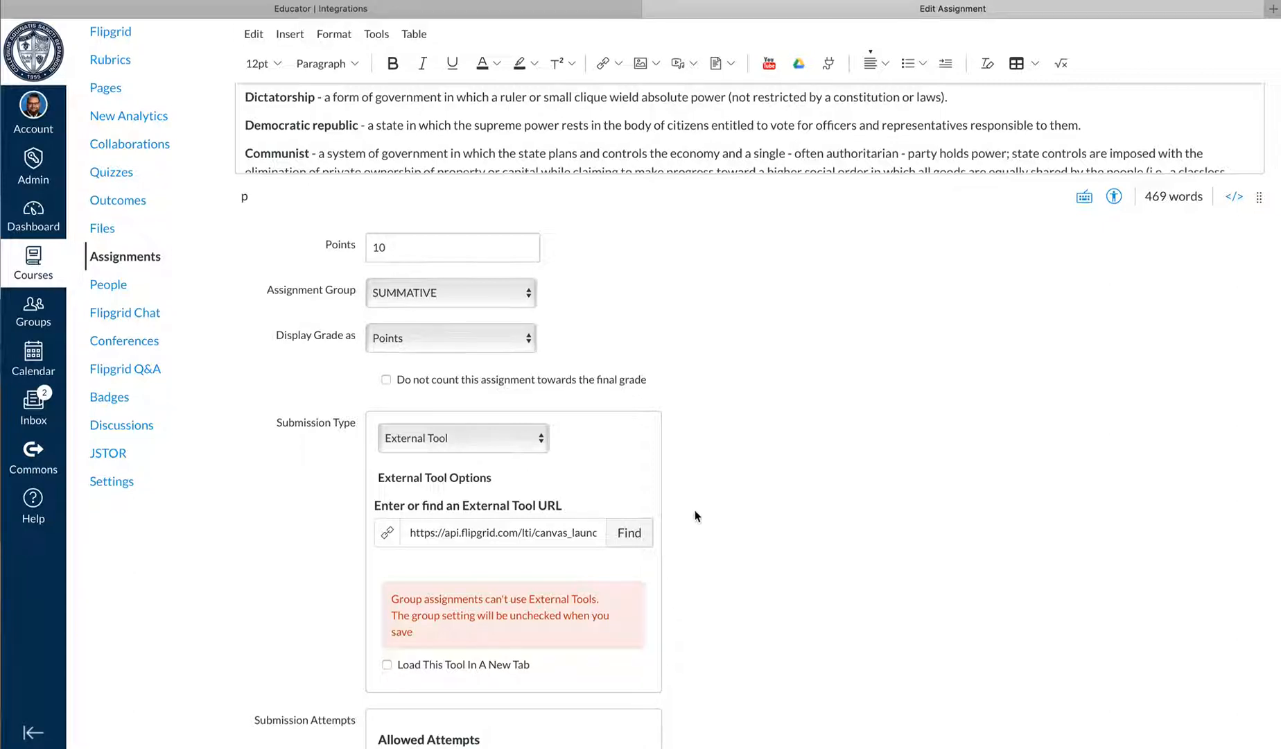
{"action": "scroll", "coordinate": [779, 562], "scroll_direction": "down", "scroll_amount": 6}
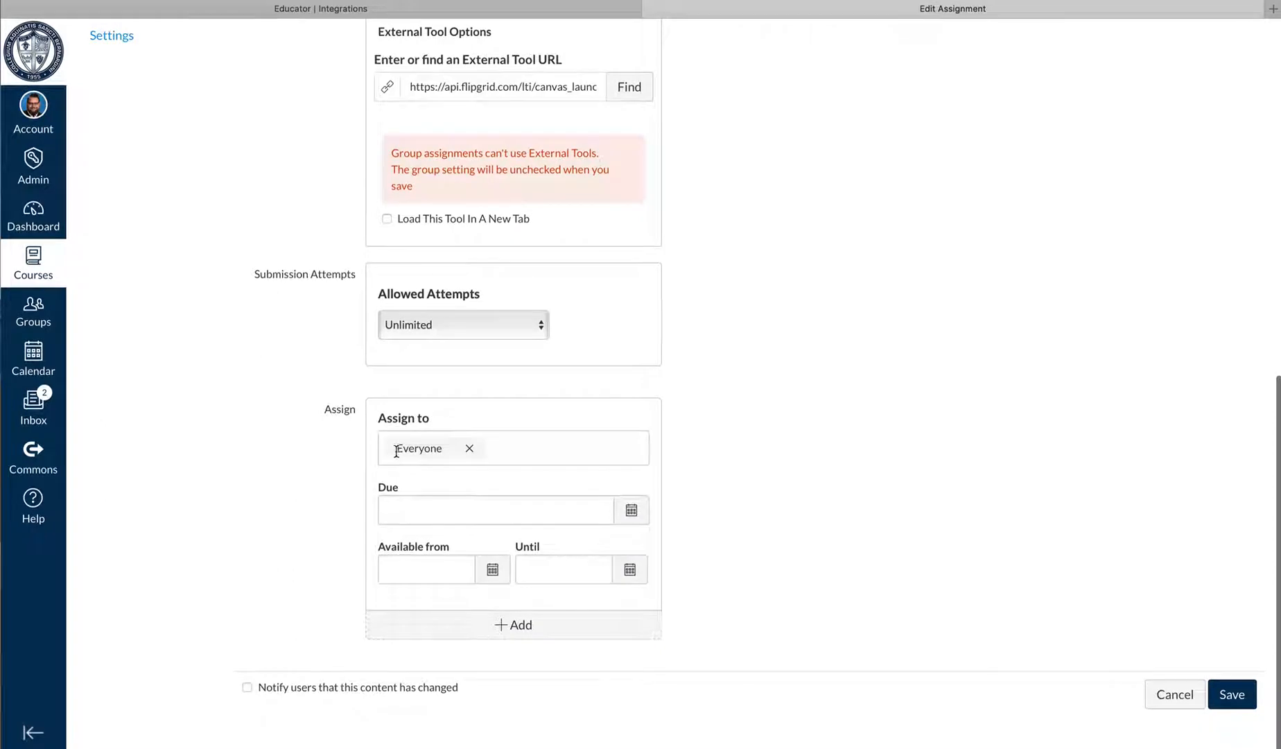
{"action": "left_click", "coordinate": [1235, 699]}
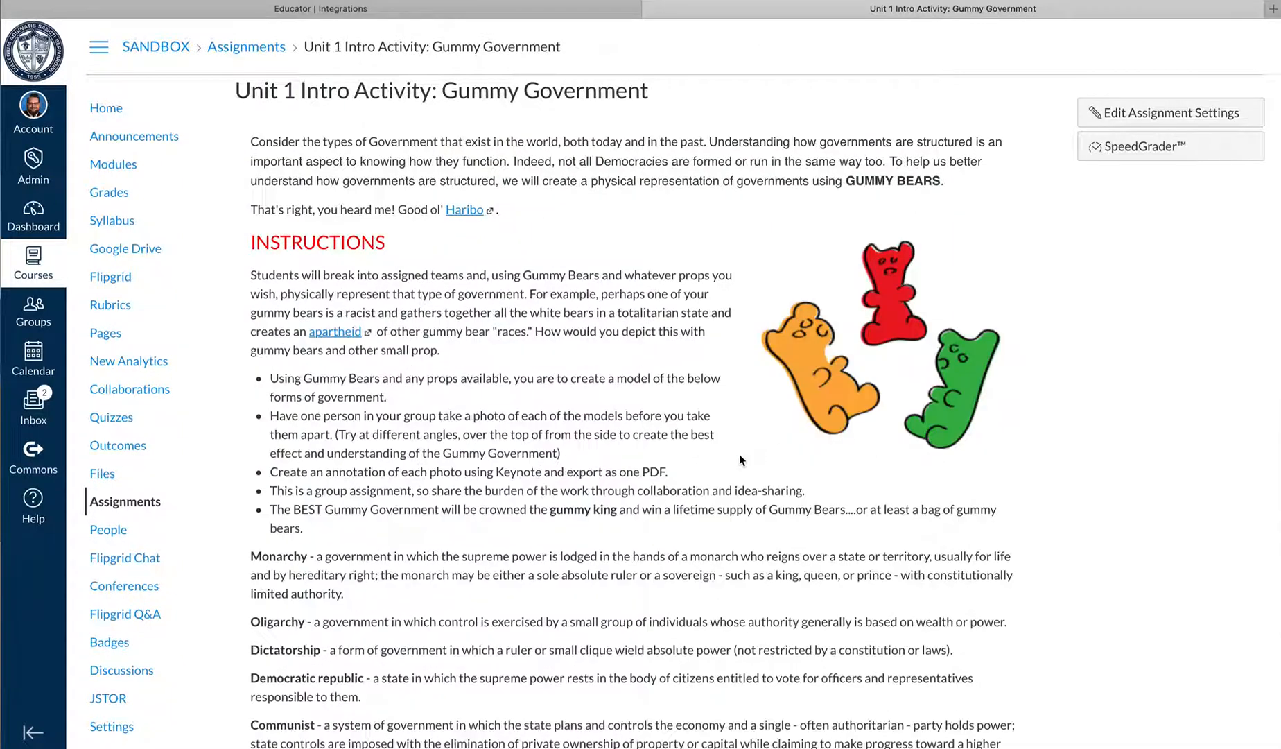
Find the Flipgrid topic embedded below the Gummy Government instructions and open it for editing
{"action": "scroll", "coordinate": [738, 453], "scroll_direction": "down", "scroll_amount": 1}
{"action": "scroll", "coordinate": [738, 465], "scroll_direction": "down", "scroll_amount": 12}
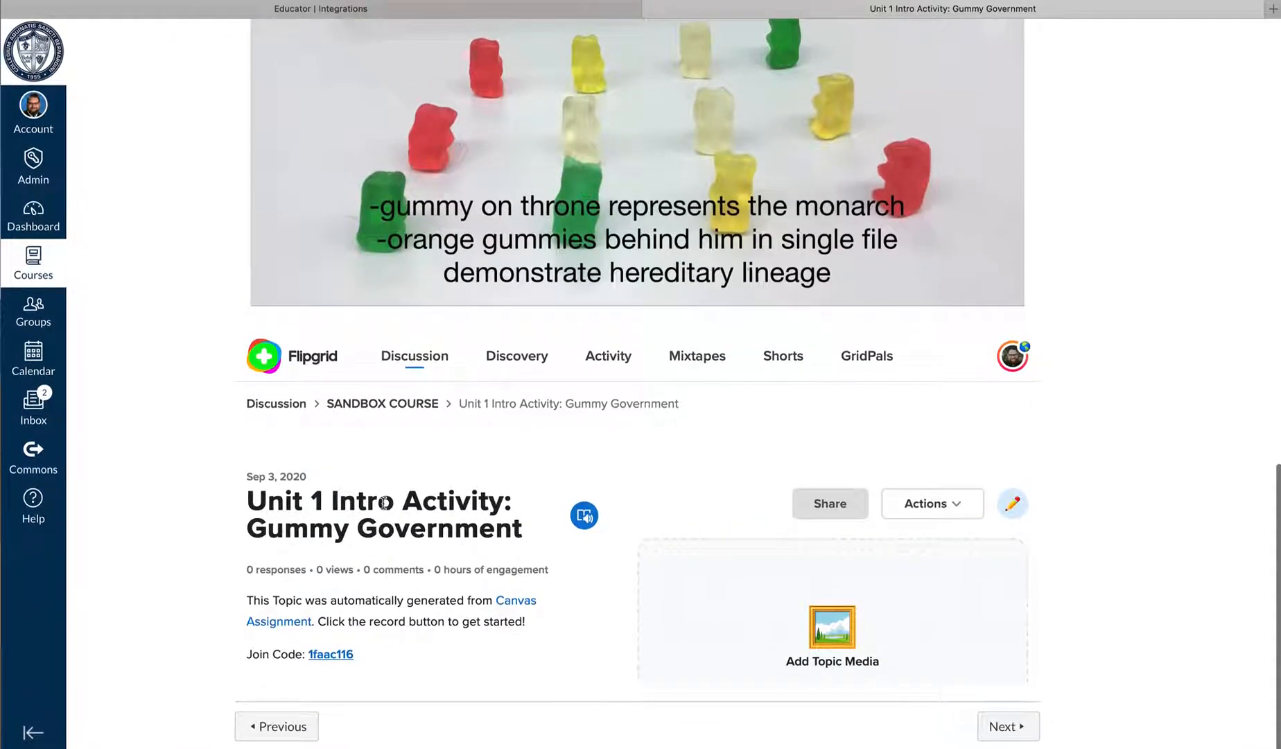
{"action": "scroll", "coordinate": [436, 510], "scroll_direction": "up", "scroll_amount": 20}
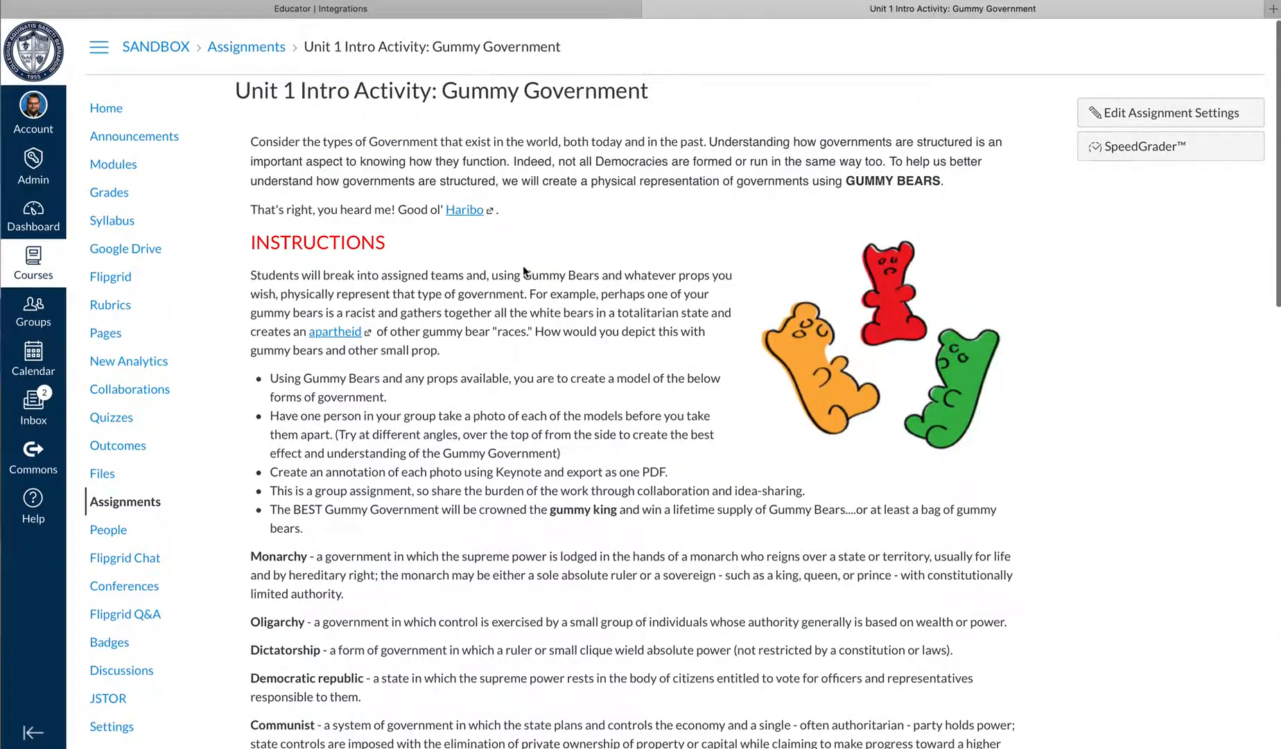
{"action": "scroll", "coordinate": [527, 221], "scroll_direction": "down", "scroll_amount": 20}
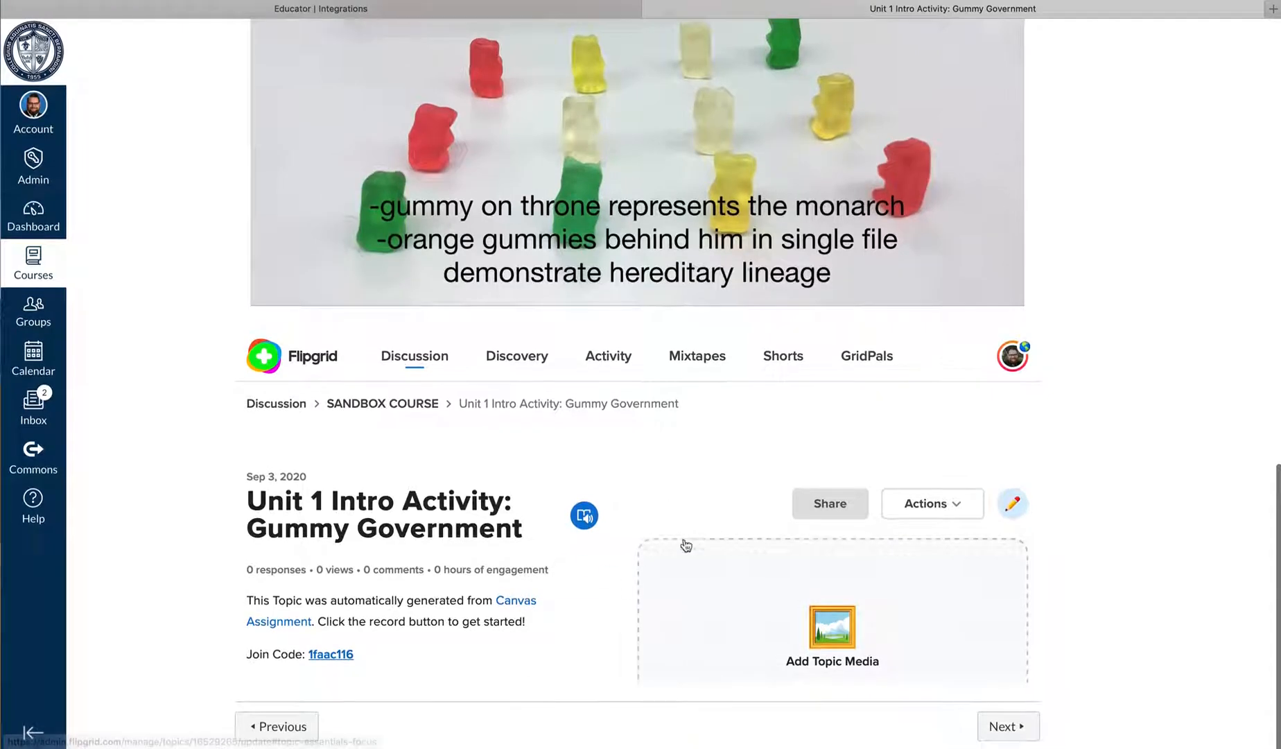
{"action": "scroll", "coordinate": [787, 565], "scroll_direction": "down", "scroll_amount": 1}
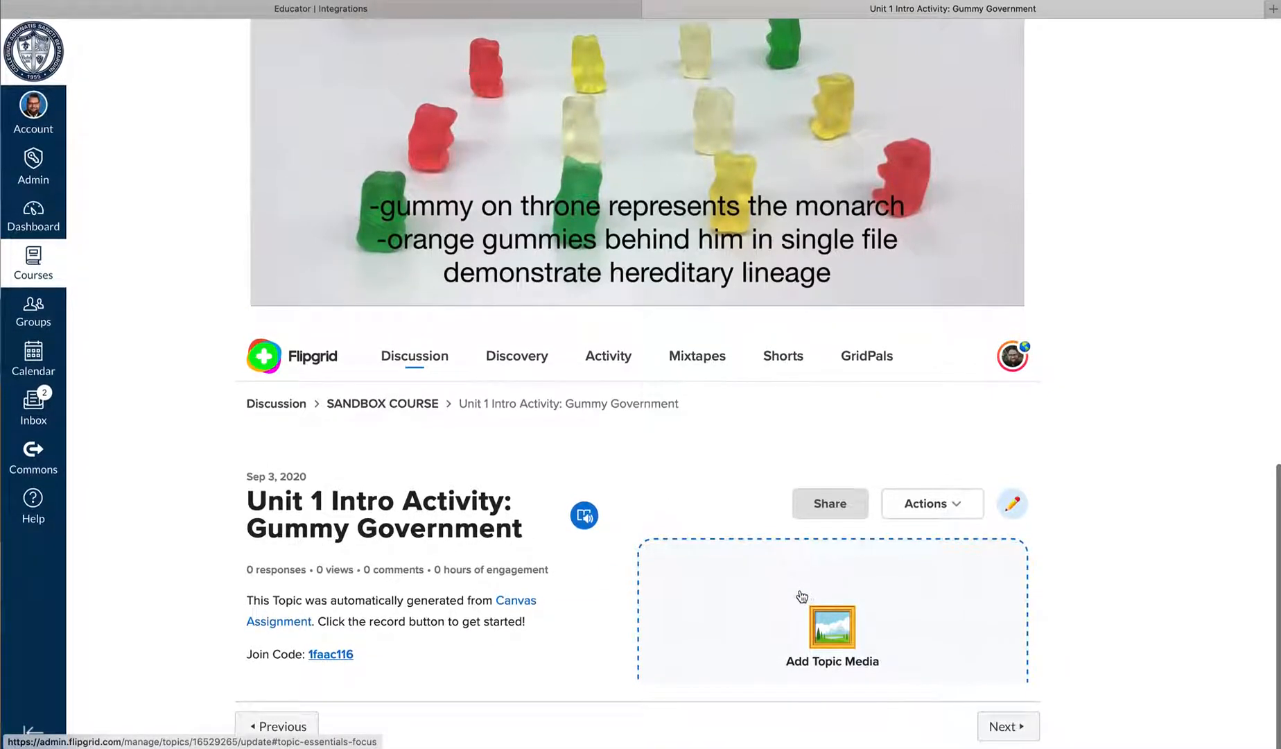
{"action": "left_click", "coordinate": [1011, 506]}
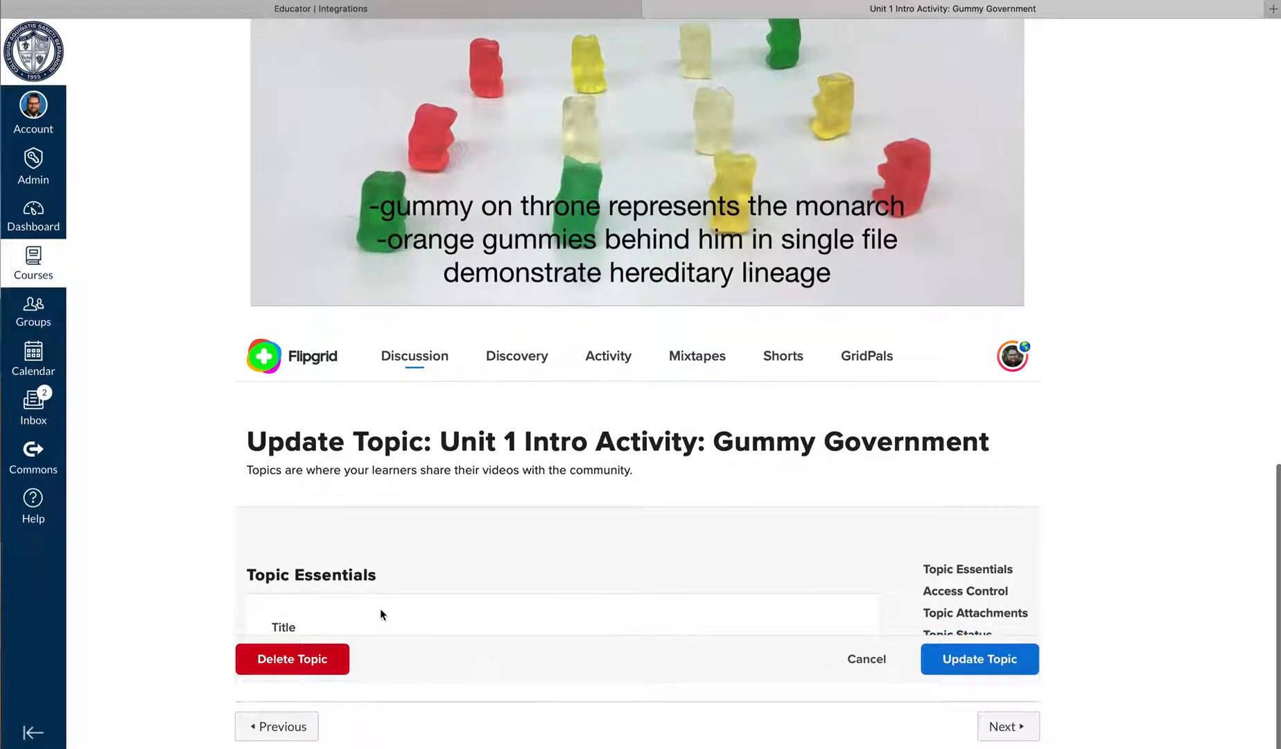
Review the topic's title, prompt and closed captions settings, and check the available recording time options
{"action": "scroll", "coordinate": [346, 619], "scroll_direction": "down", "scroll_amount": 3}
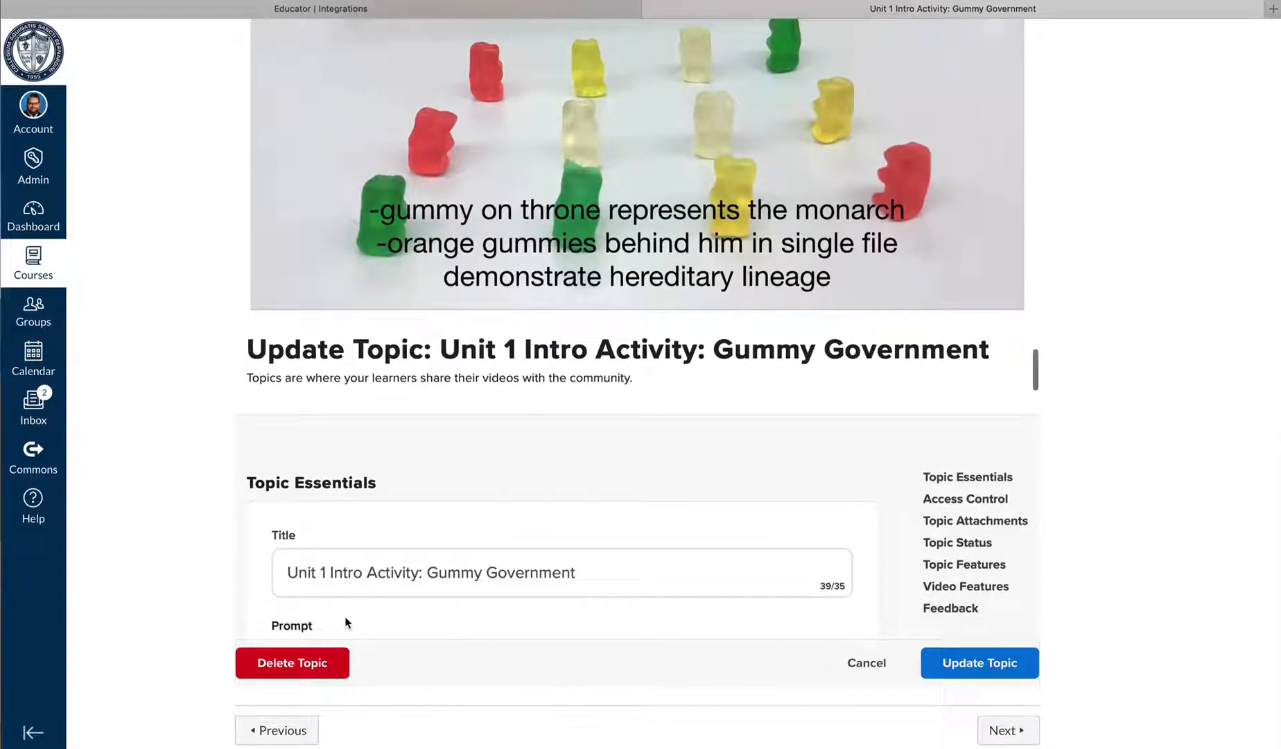
{"action": "scroll", "coordinate": [356, 578], "scroll_direction": "down", "scroll_amount": 5}
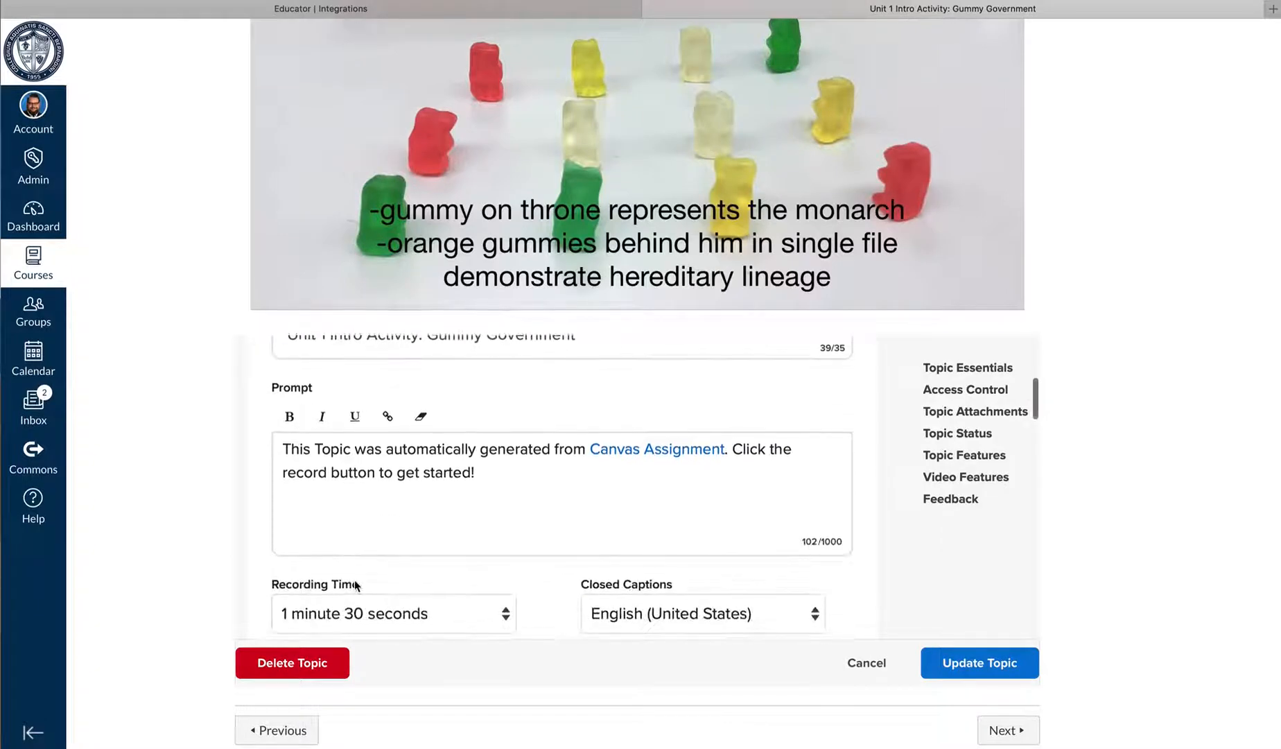
{"action": "scroll", "coordinate": [355, 581], "scroll_direction": "down", "scroll_amount": 1}
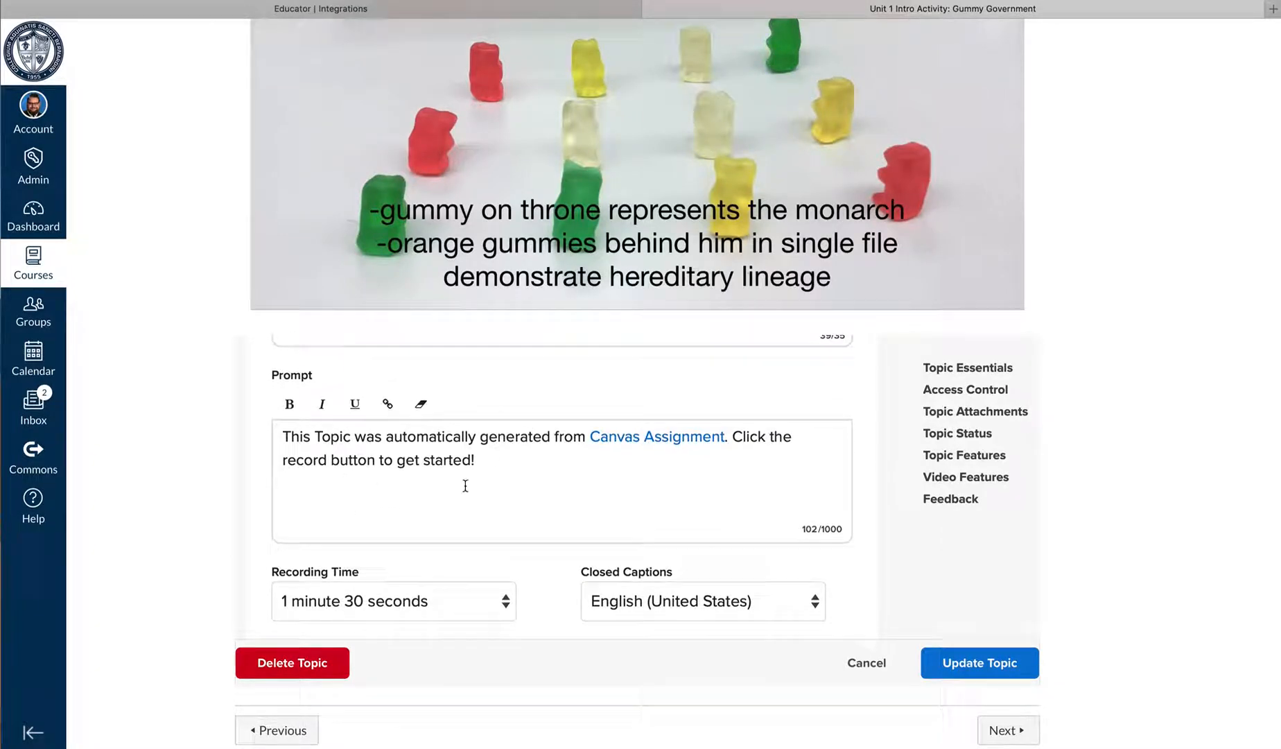
{"action": "scroll", "coordinate": [465, 485], "scroll_direction": "down", "scroll_amount": 2}
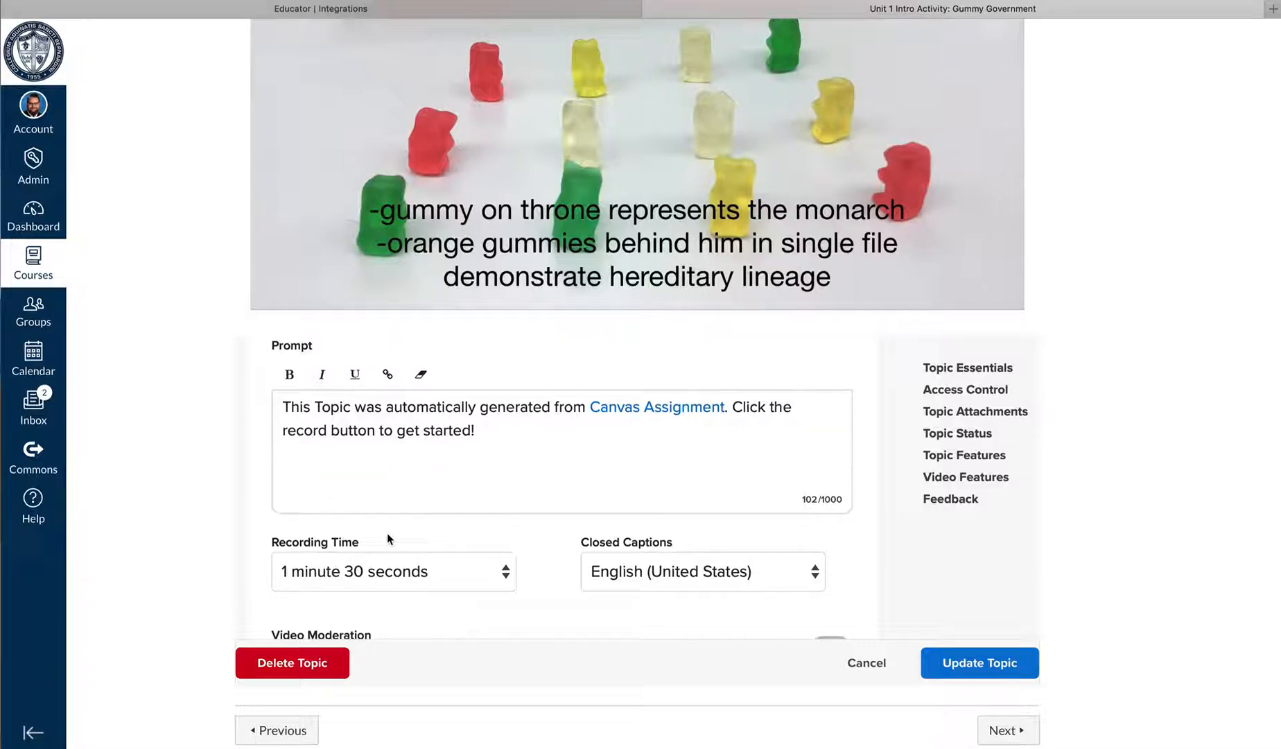
{"action": "scroll", "coordinate": [416, 538], "scroll_direction": "down", "scroll_amount": 2}
{"action": "left_click", "coordinate": [503, 541]}
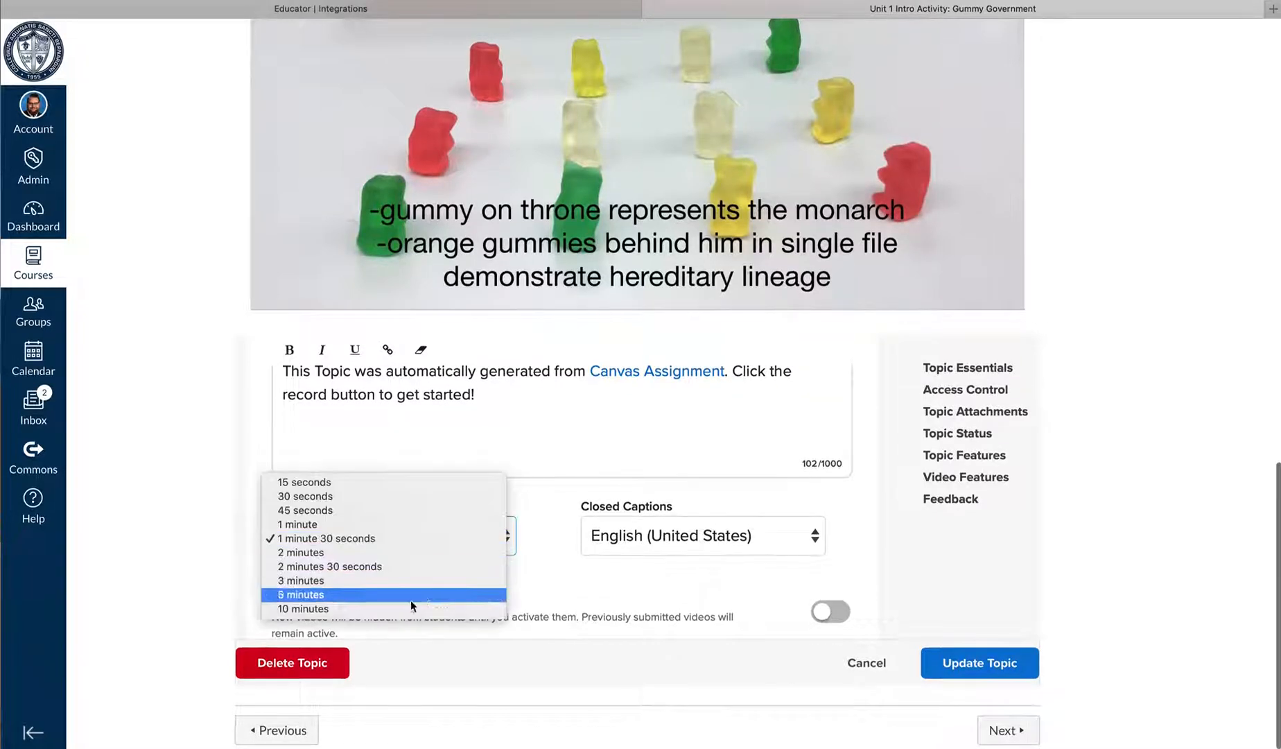
{"action": "left_click", "coordinate": [543, 533]}
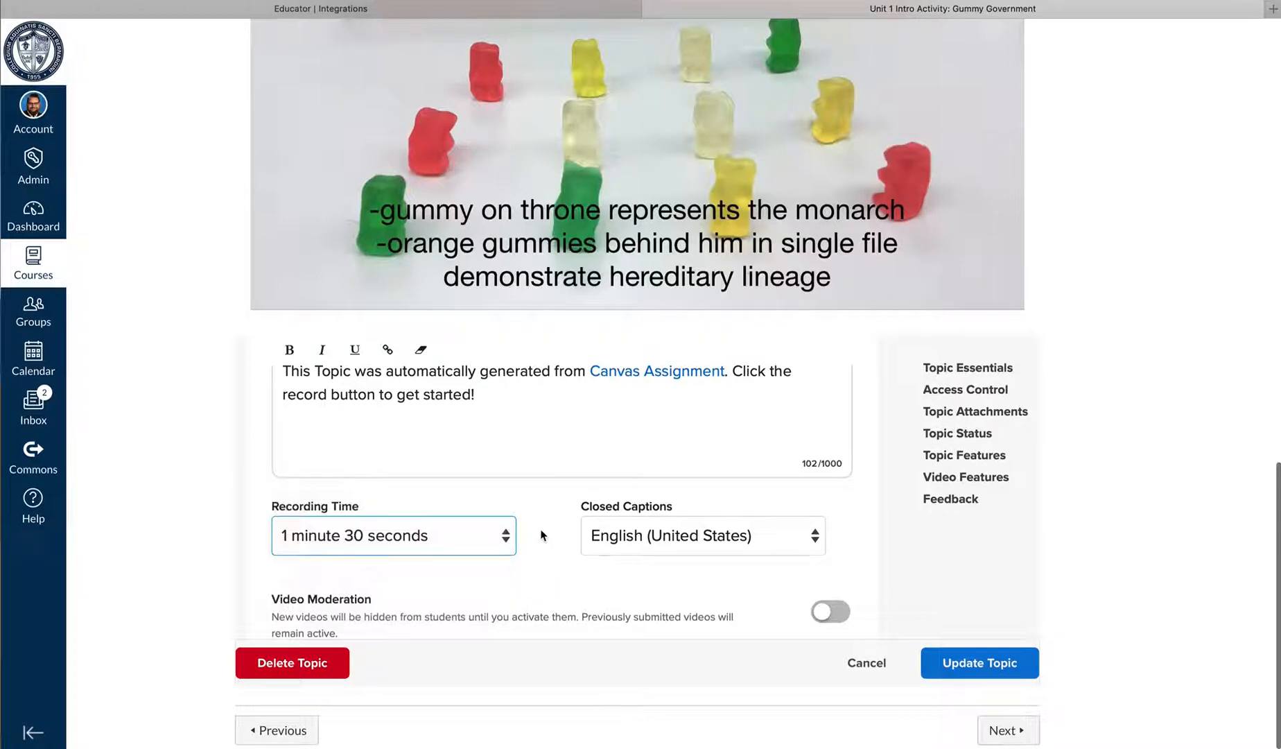
Search Giphy for a candy-themed GIF and add it as the topic's media resource
{"action": "scroll", "coordinate": [544, 558], "scroll_direction": "down", "scroll_amount": 5}
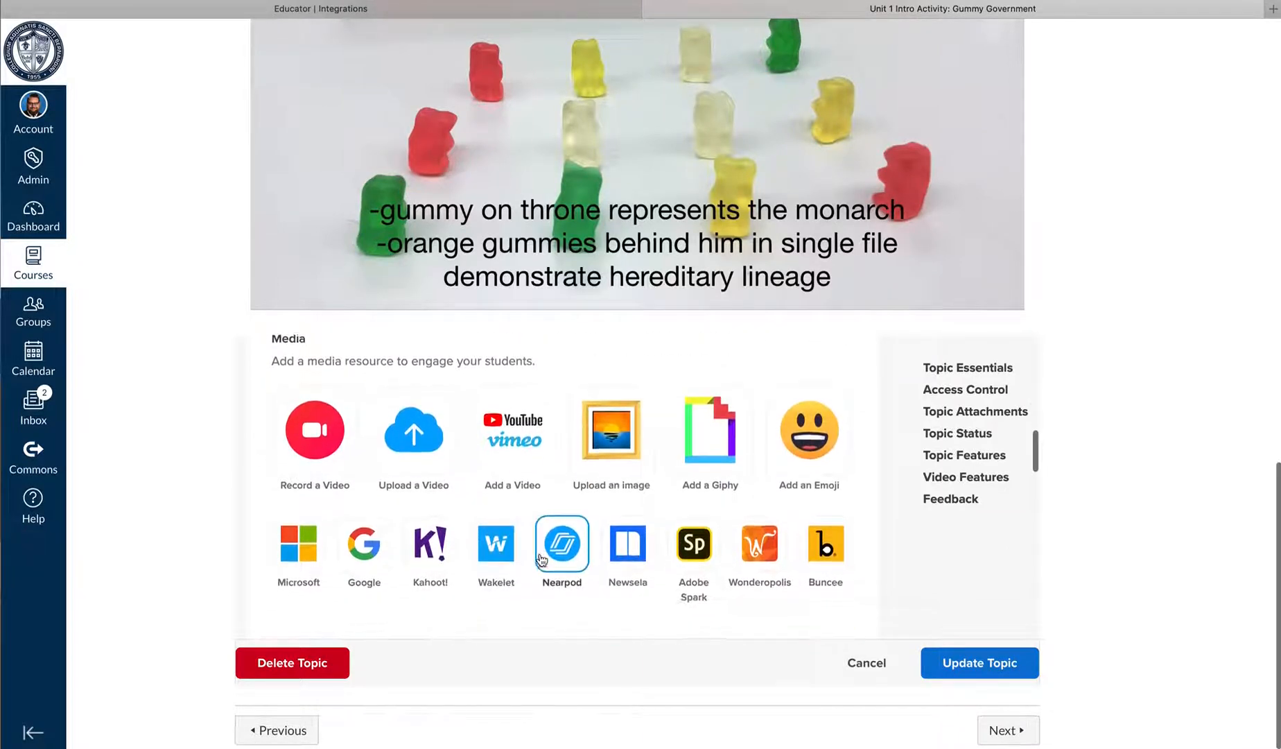
{"action": "left_click", "coordinate": [726, 451]}
{"action": "left_click", "coordinate": [551, 500]}
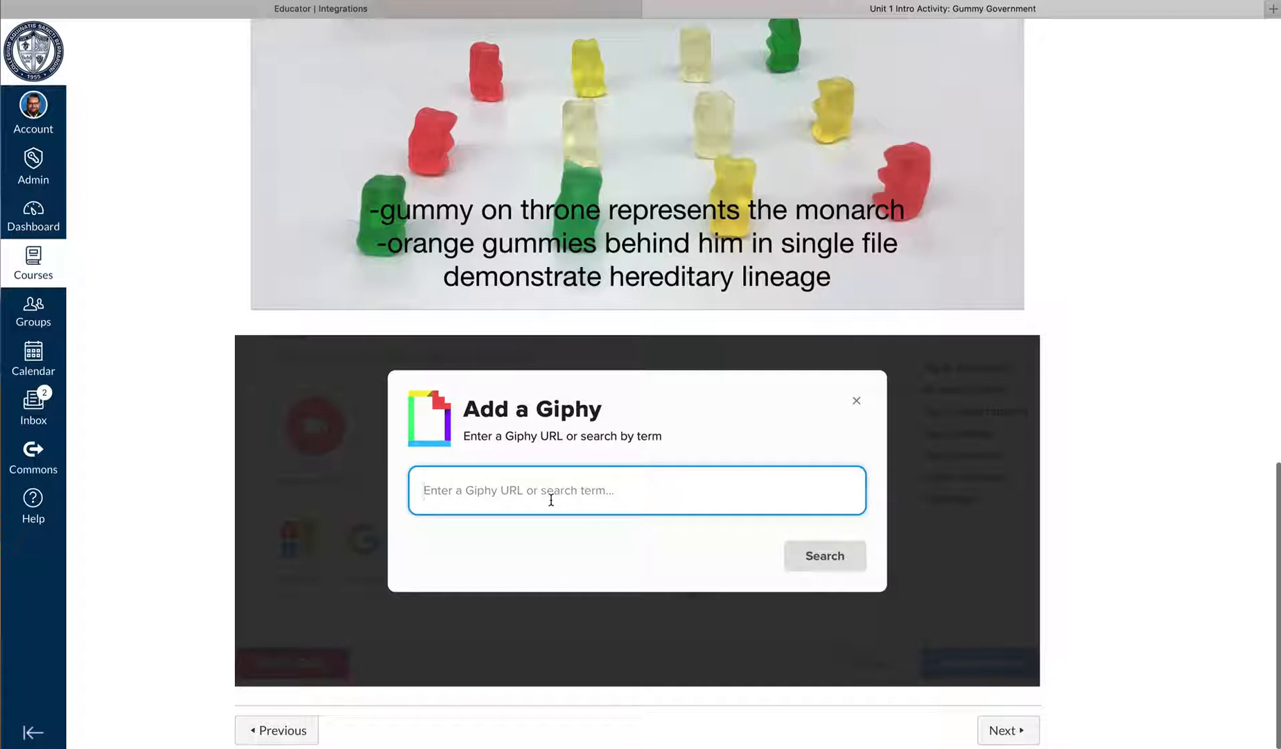
{"action": "type", "text": "candy"}
{"action": "key", "text": "Return"}
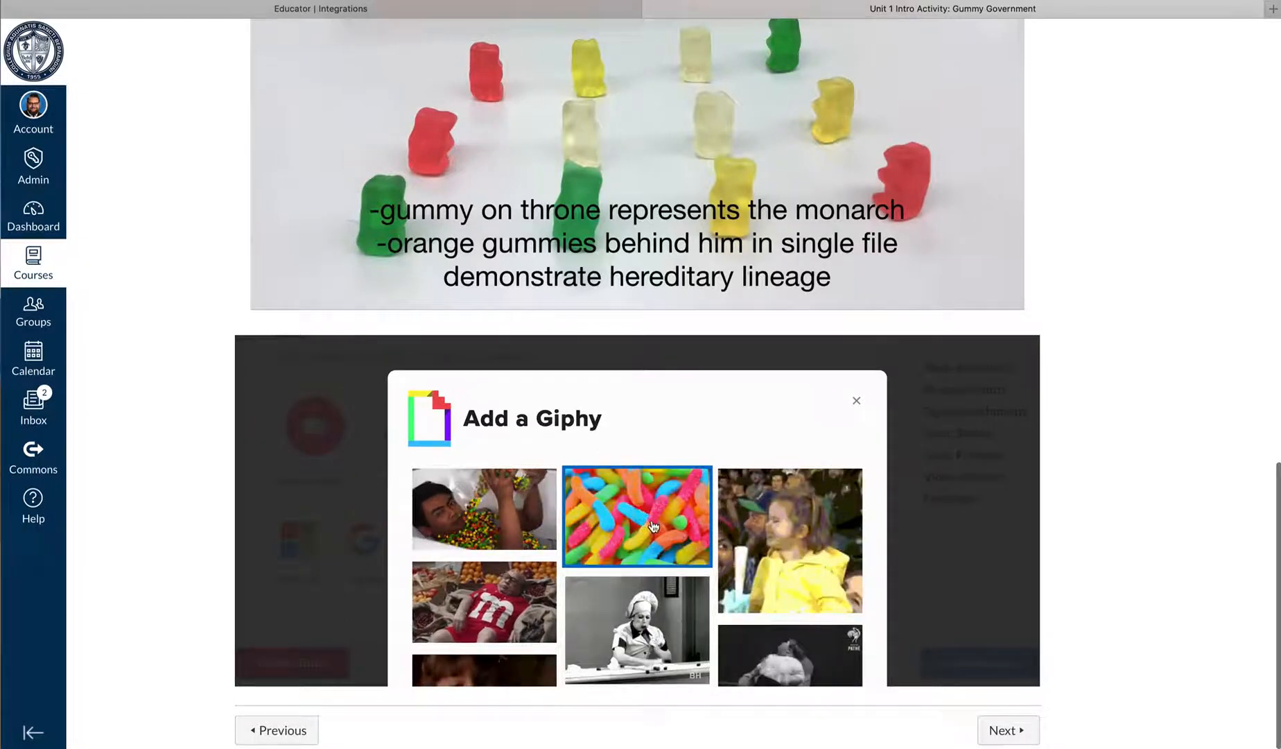
{"action": "scroll", "coordinate": [766, 420], "scroll_direction": "down", "scroll_amount": 5}
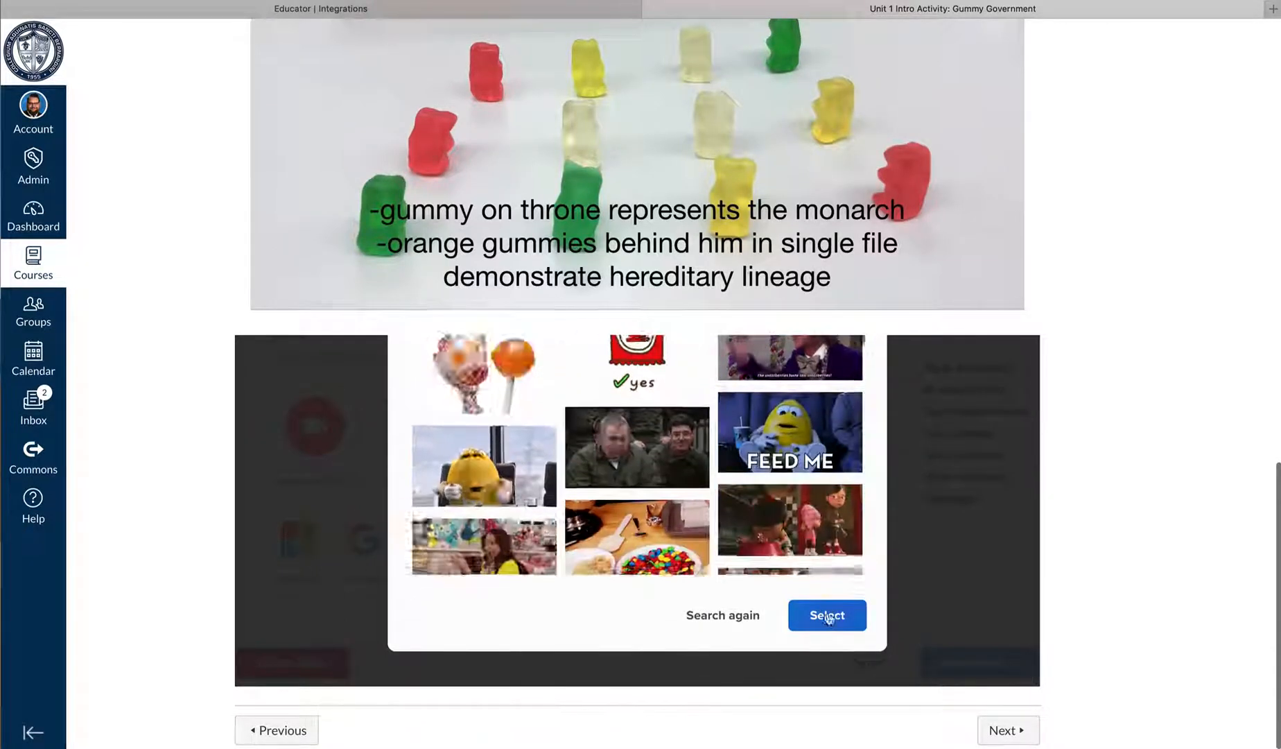
{"action": "left_click", "coordinate": [827, 615]}
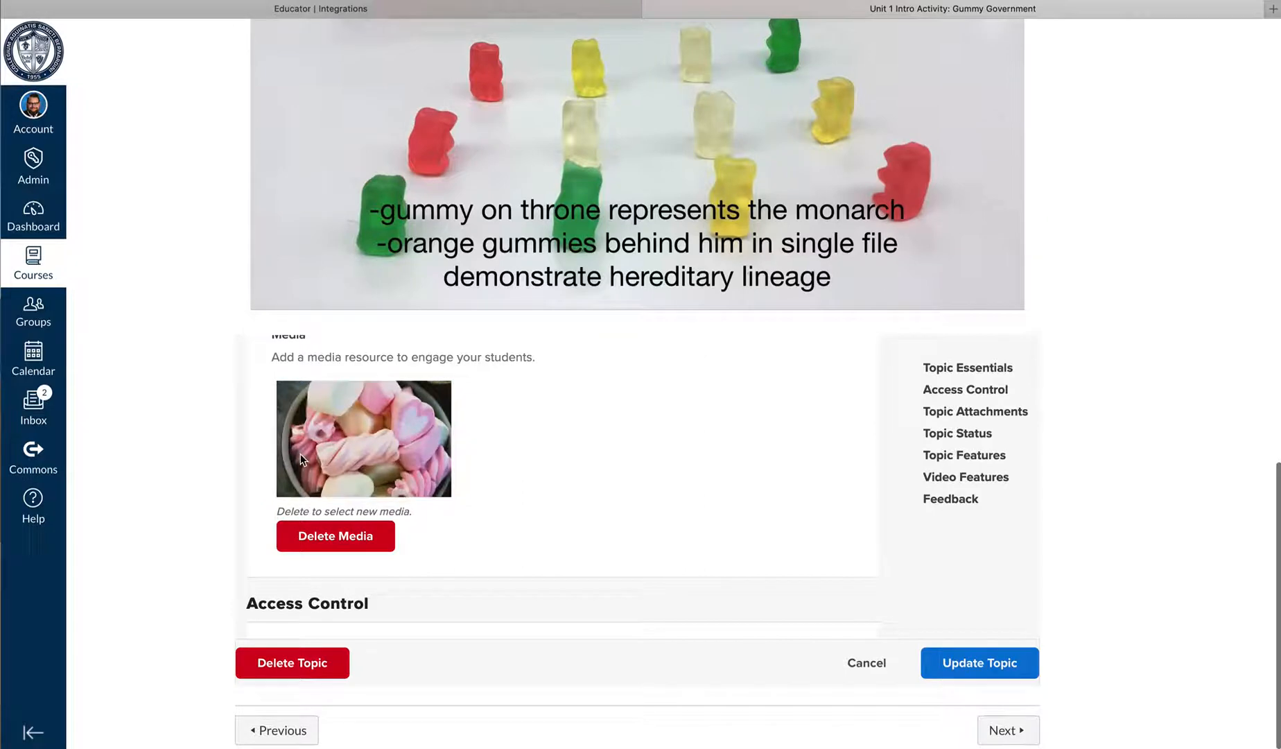
Check the topic's access control, attachment, status and video feature settings, and save the topic update
{"action": "scroll", "coordinate": [622, 463], "scroll_direction": "down", "scroll_amount": 2}
{"action": "scroll", "coordinate": [622, 471], "scroll_direction": "down", "scroll_amount": 5}
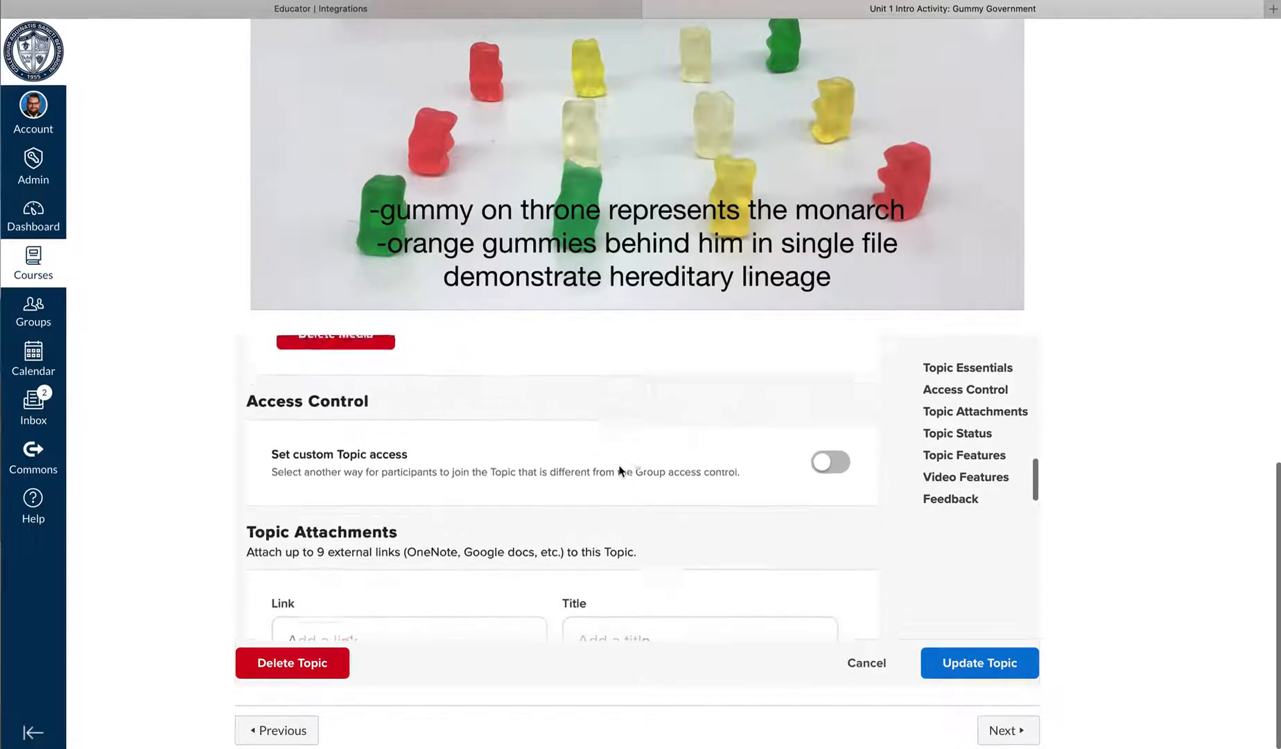
{"action": "scroll", "coordinate": [613, 474], "scroll_direction": "down", "scroll_amount": 10}
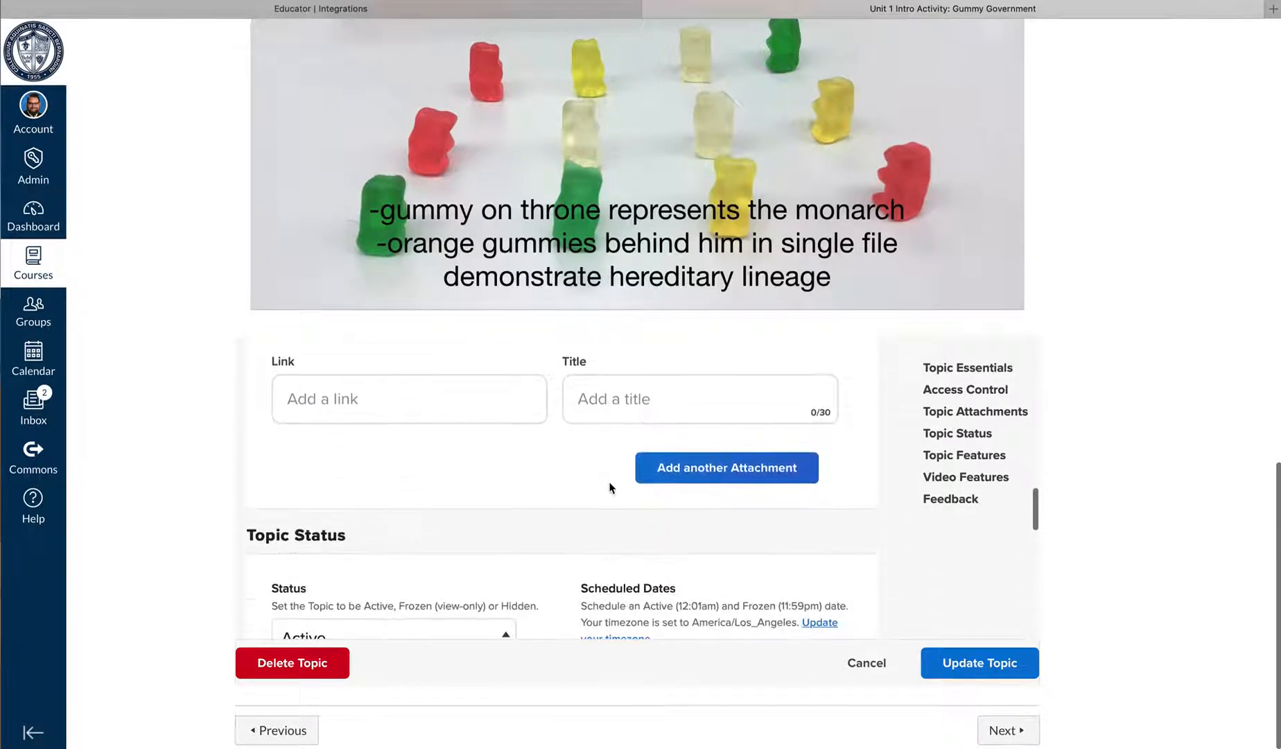
{"action": "scroll", "coordinate": [610, 490], "scroll_direction": "down", "scroll_amount": 5}
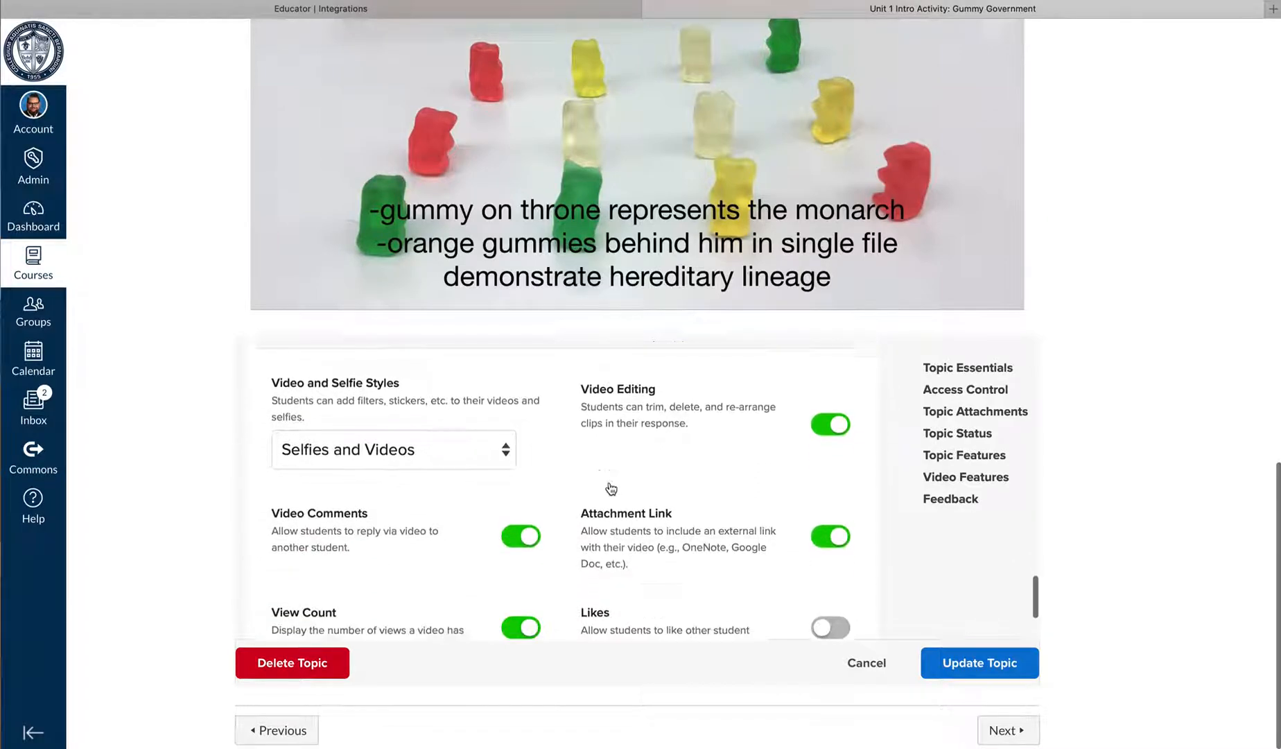
{"action": "left_click", "coordinate": [956, 664]}
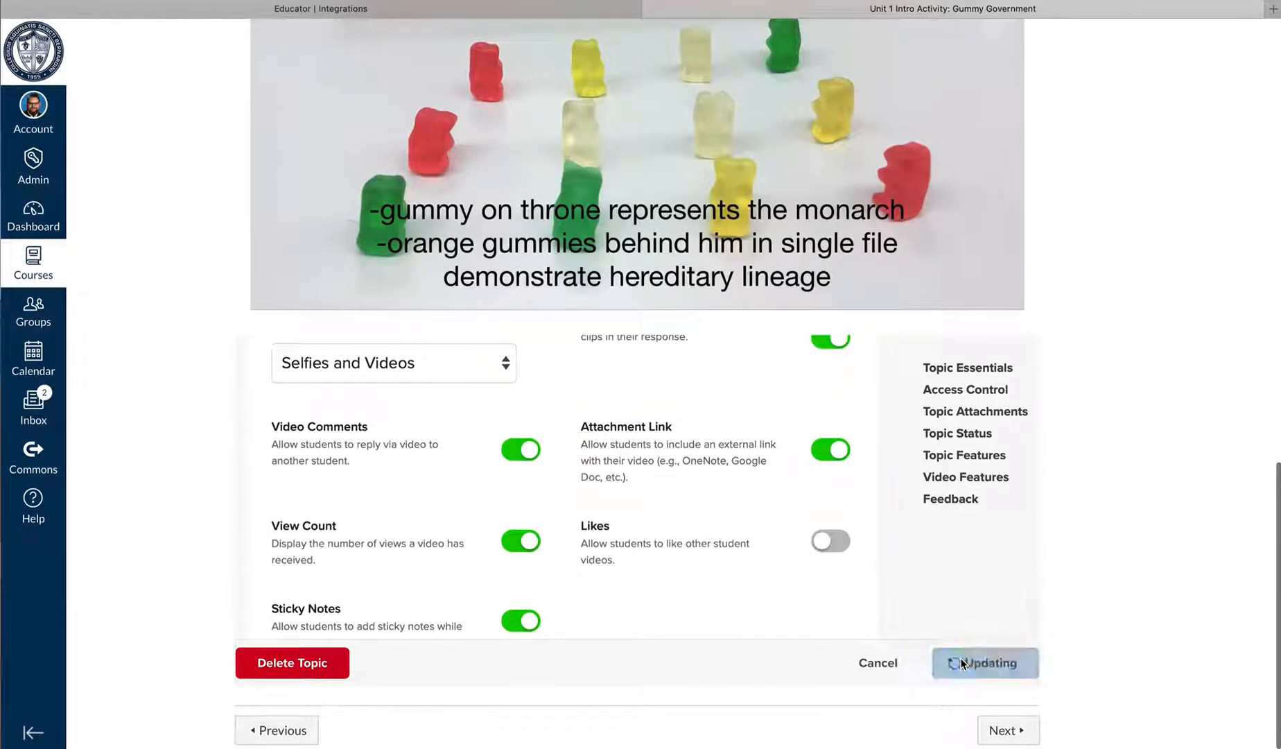
Examine the updated topic's media, prompt and Responses section within the Canvas assignment
{"action": "scroll", "coordinate": [553, 456], "scroll_direction": "down", "scroll_amount": 3}
{"action": "scroll", "coordinate": [552, 455], "scroll_direction": "down", "scroll_amount": 6}
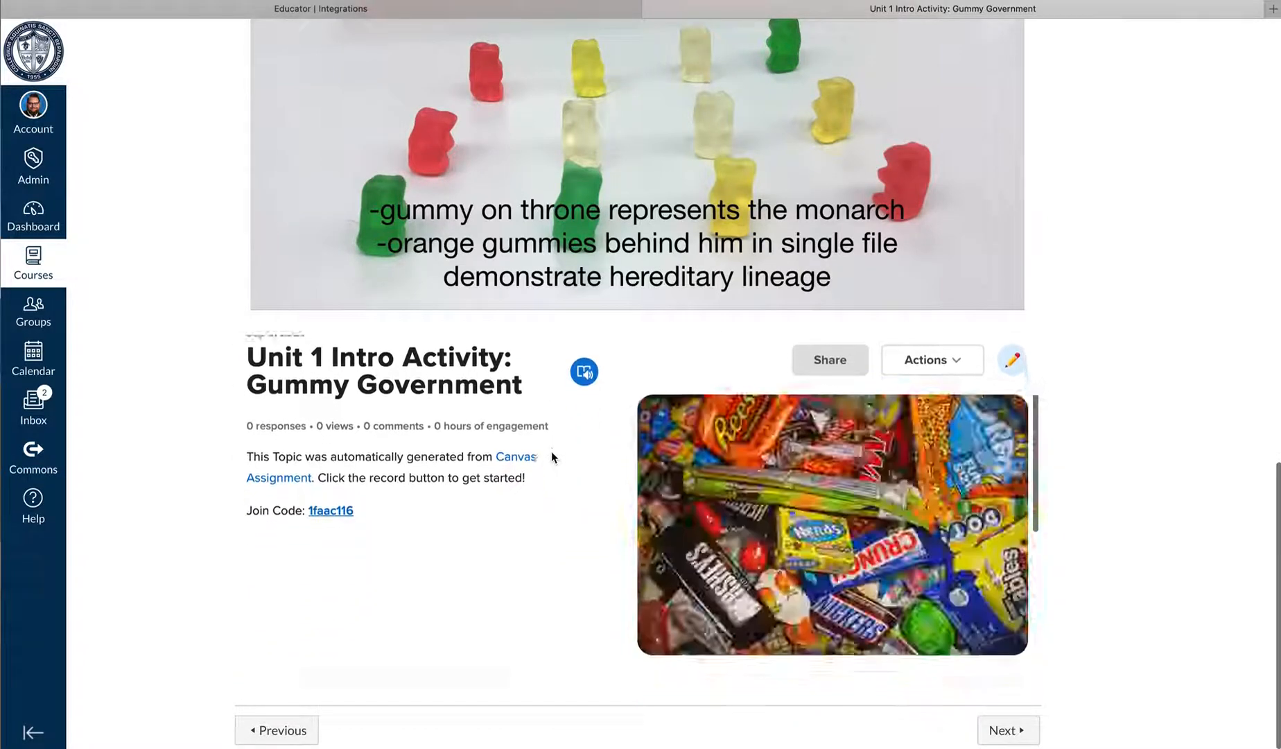
{"action": "scroll", "coordinate": [552, 456], "scroll_direction": "down", "scroll_amount": 3}
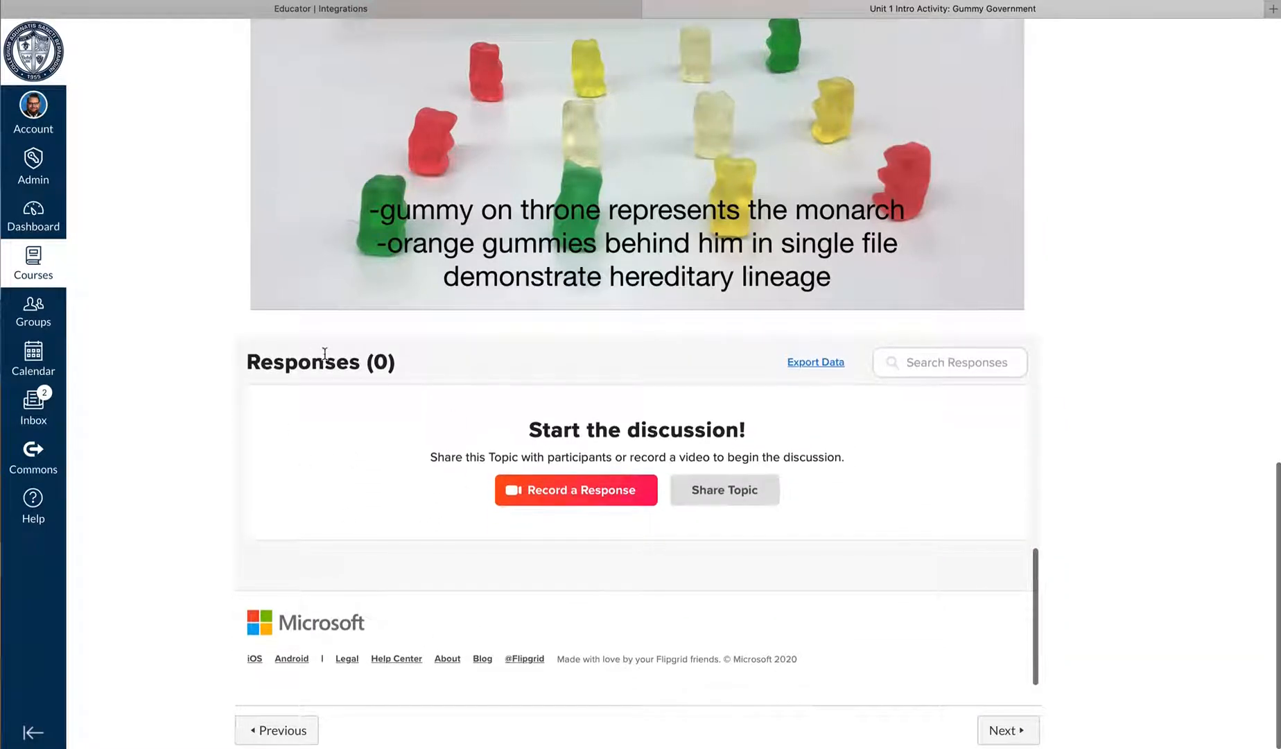
{"action": "scroll", "coordinate": [440, 451], "scroll_direction": "up", "scroll_amount": 3}
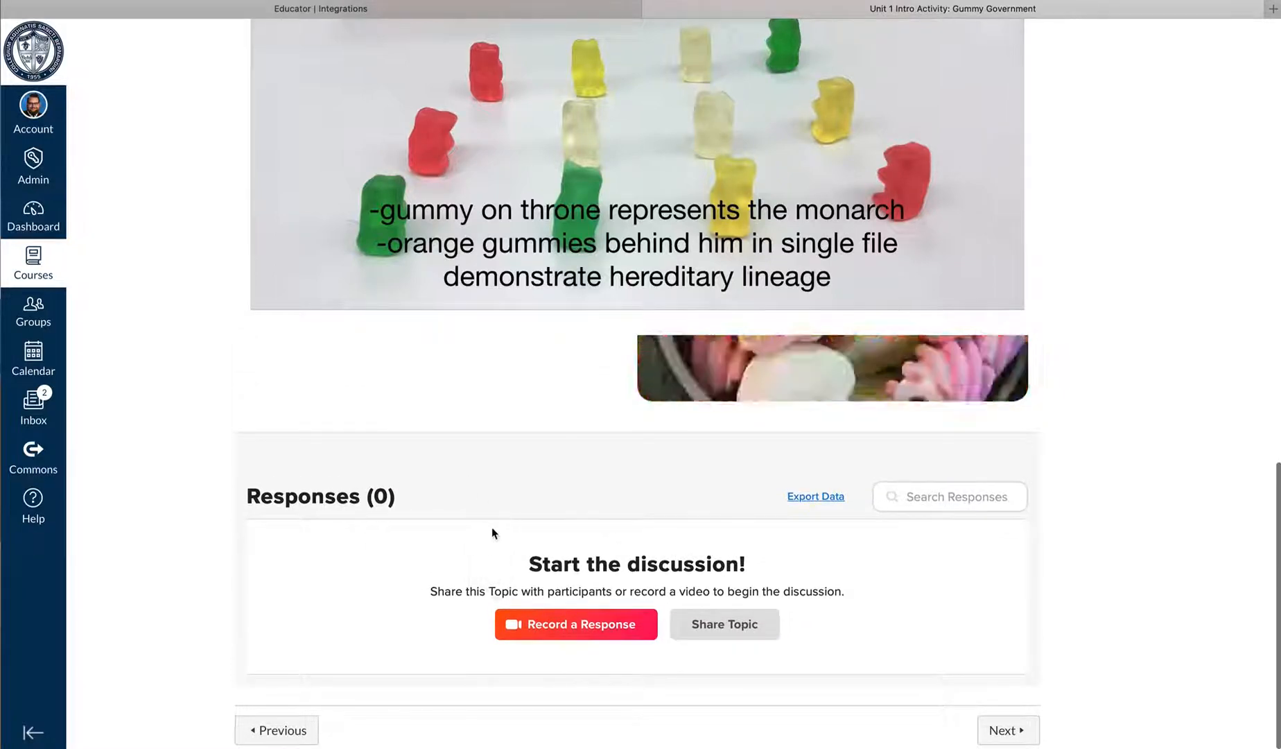
{"action": "scroll", "coordinate": [466, 474], "scroll_direction": "up", "scroll_amount": 5}
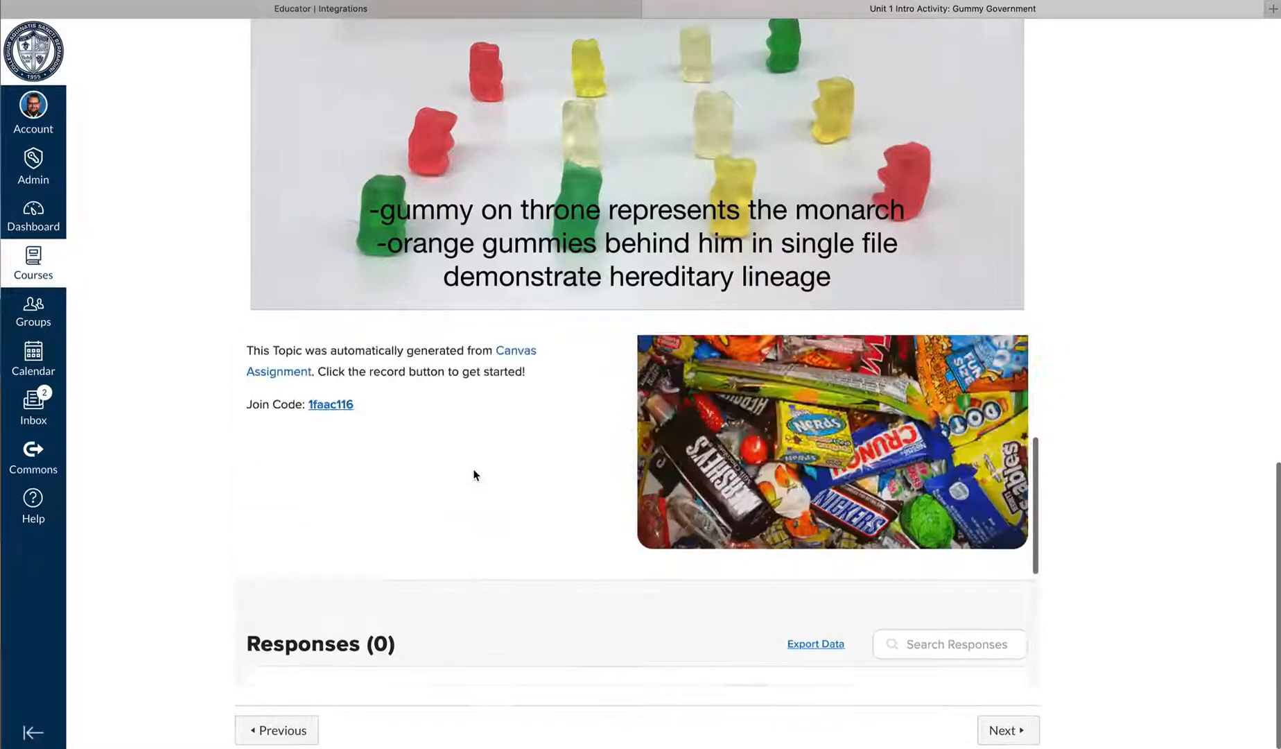
{"action": "scroll", "coordinate": [475, 474], "scroll_direction": "down", "scroll_amount": 5}
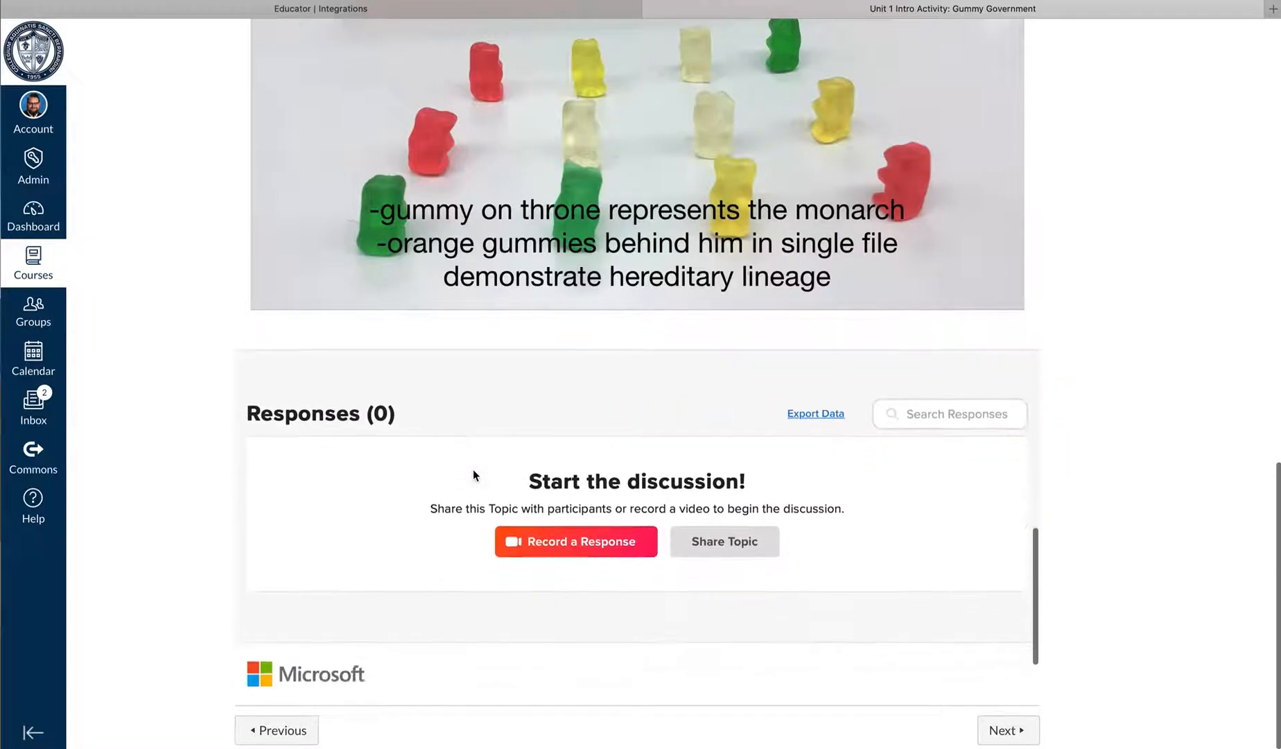
{"action": "scroll", "coordinate": [477, 477], "scroll_direction": "down", "scroll_amount": 1}
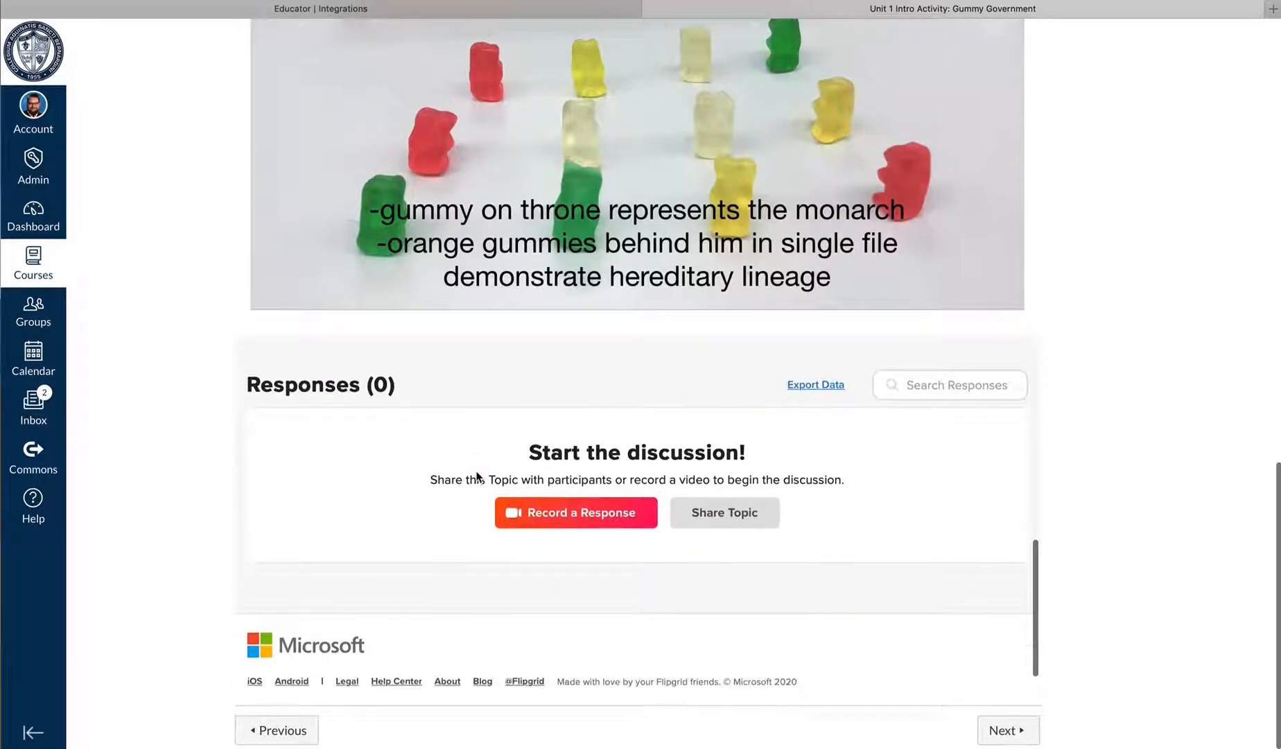
Open the Unit 1 Intro Activity: Gummy Government assignment in SpeedGrader to check the test student's submission and grading area
{"action": "scroll", "coordinate": [460, 469], "scroll_direction": "up", "scroll_amount": 1}
{"action": "scroll", "coordinate": [478, 498], "scroll_direction": "up", "scroll_amount": 4}
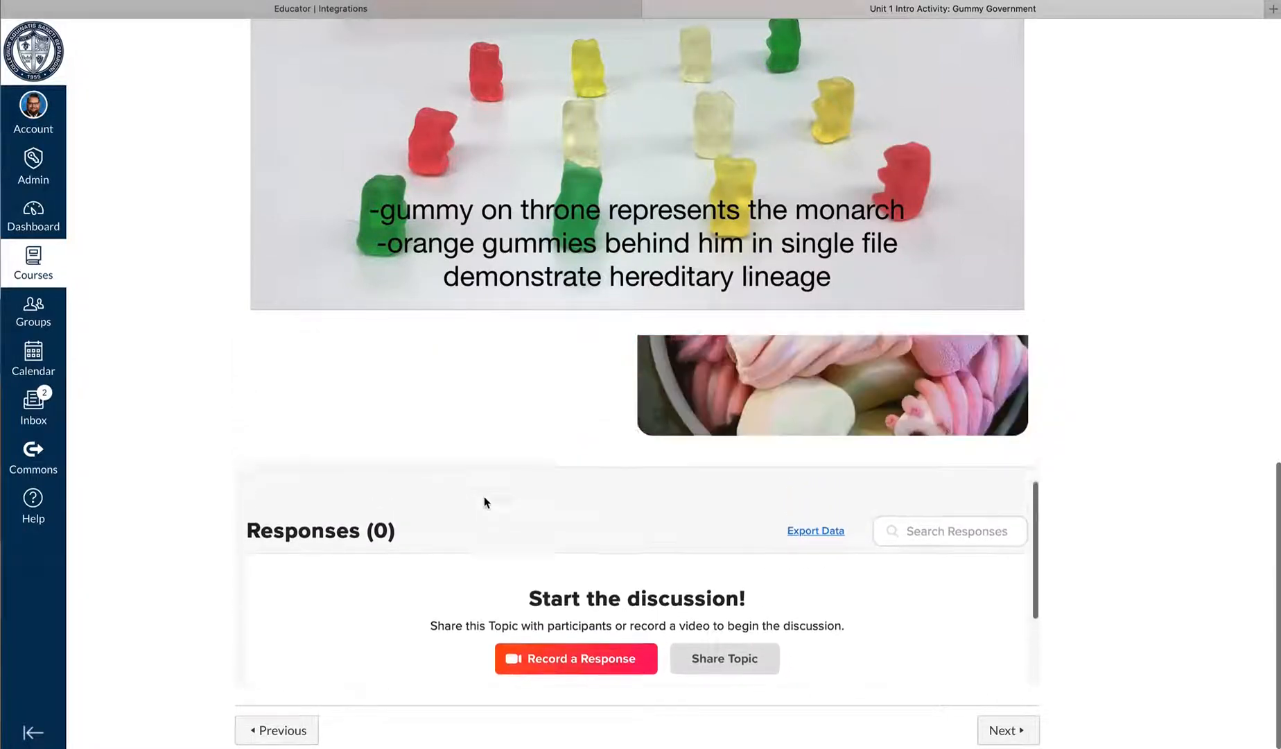
{"action": "scroll", "coordinate": [484, 498], "scroll_direction": "up", "scroll_amount": 4}
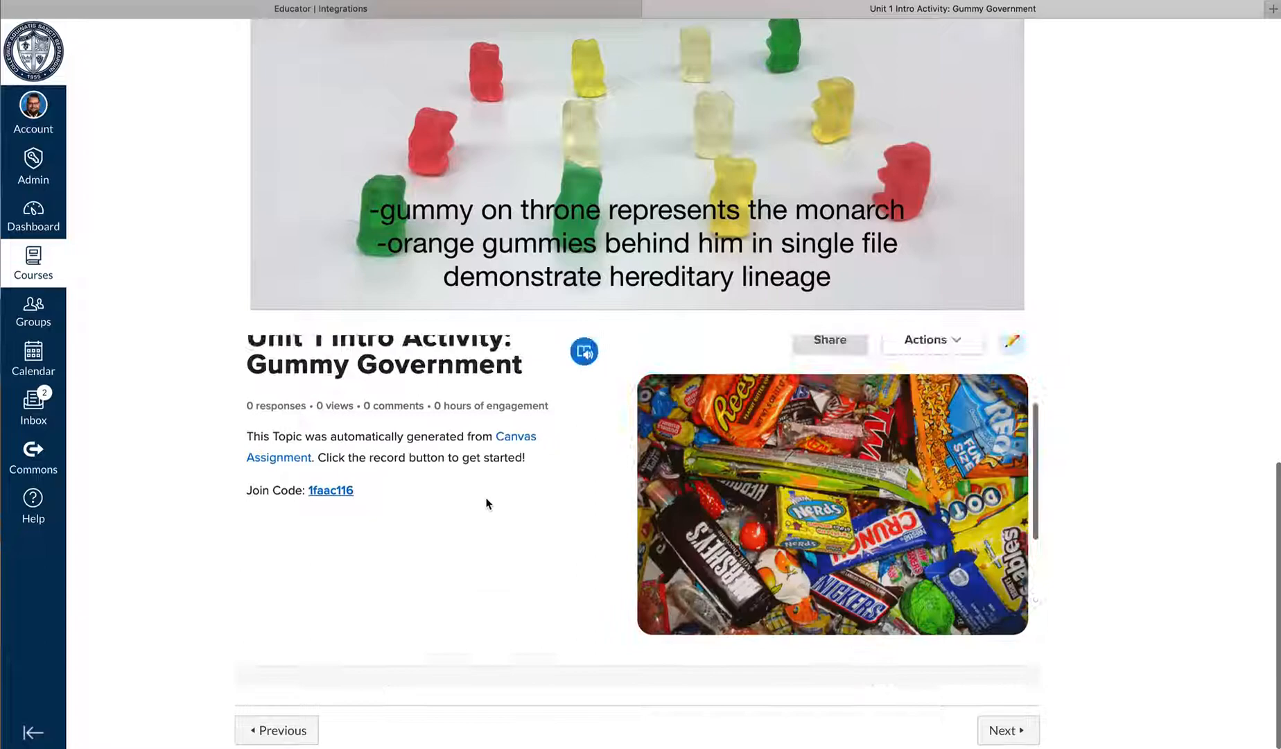
{"action": "scroll", "coordinate": [488, 502], "scroll_direction": "down", "scroll_amount": 8}
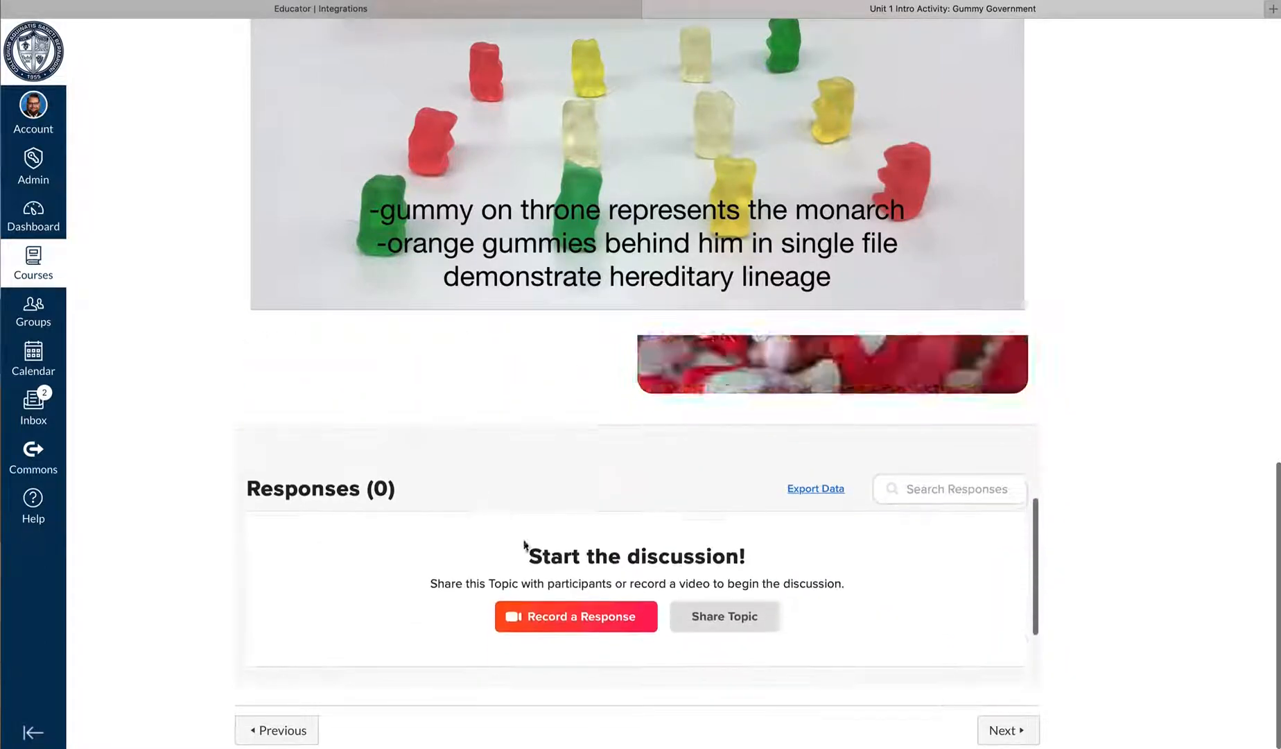
{"action": "scroll", "coordinate": [527, 546], "scroll_direction": "up", "scroll_amount": 15}
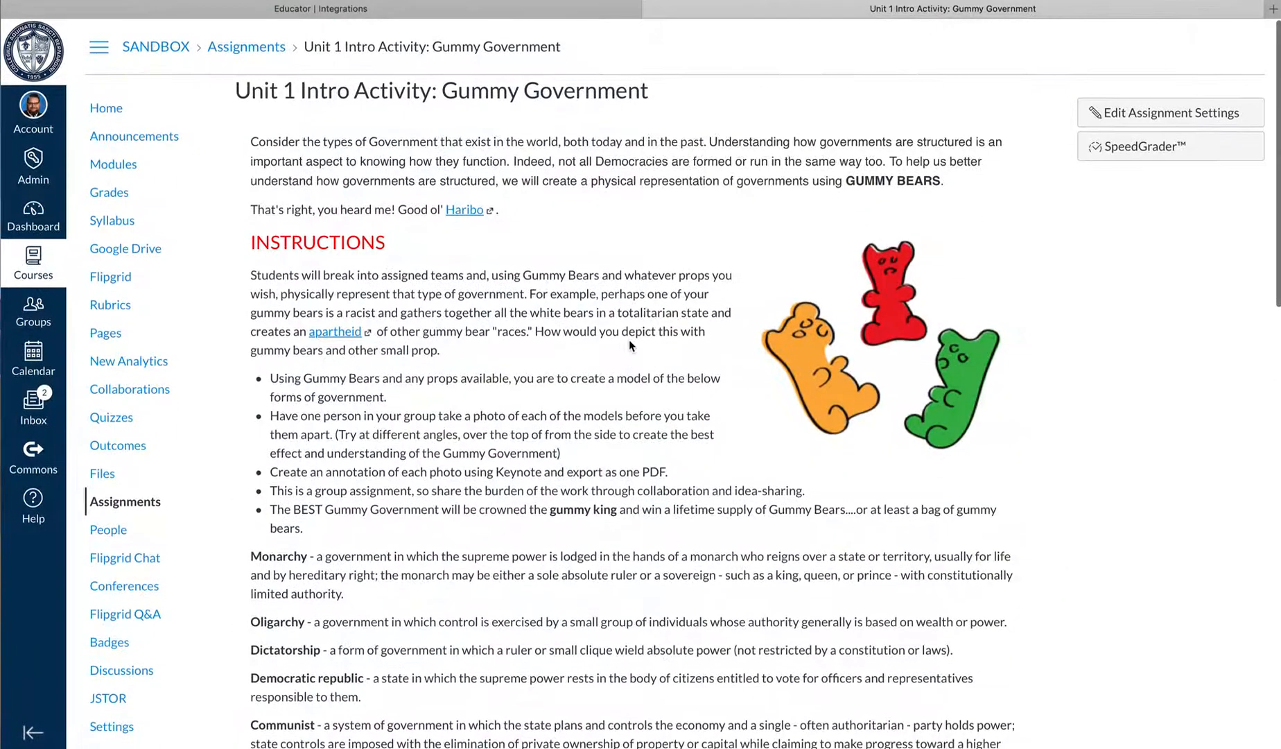
{"action": "left_click", "coordinate": [1132, 147]}
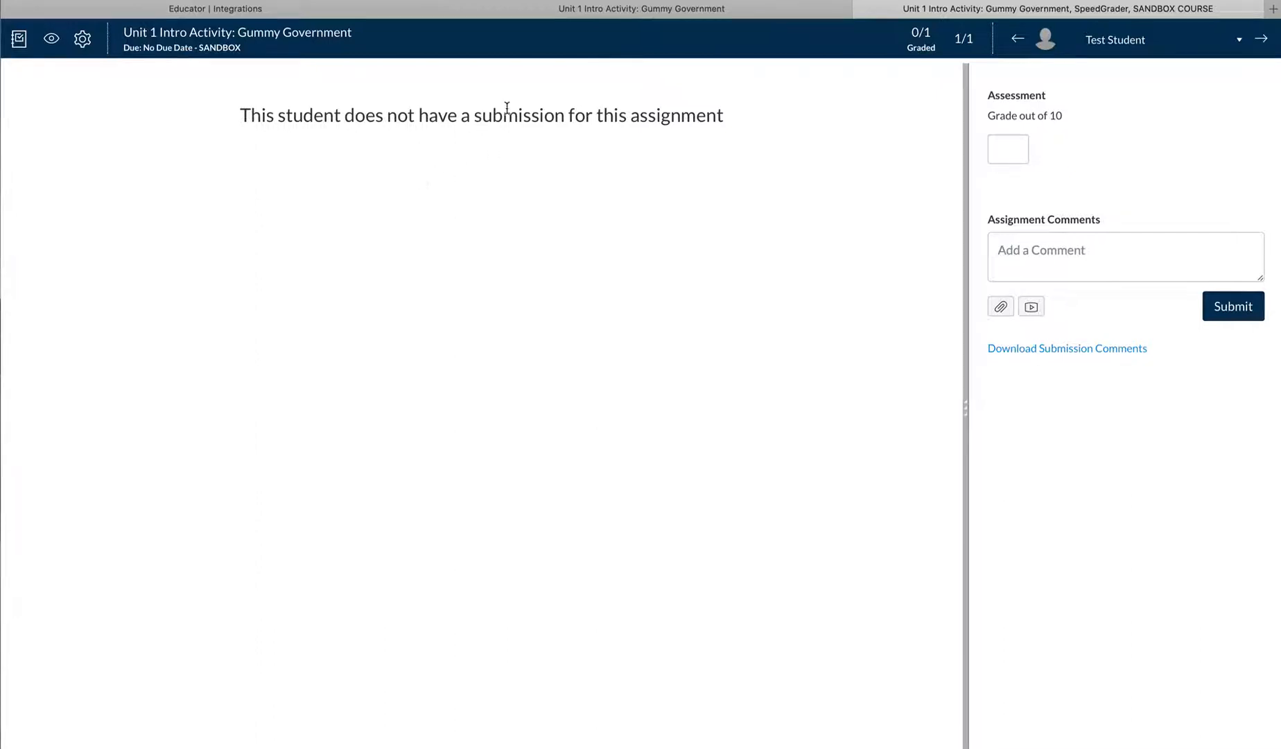
Return to the assignment, open the course's Flipgrid group, and examine the Gummy Government topic's details and Responses section
{"action": "left_click", "coordinate": [610, 9]}
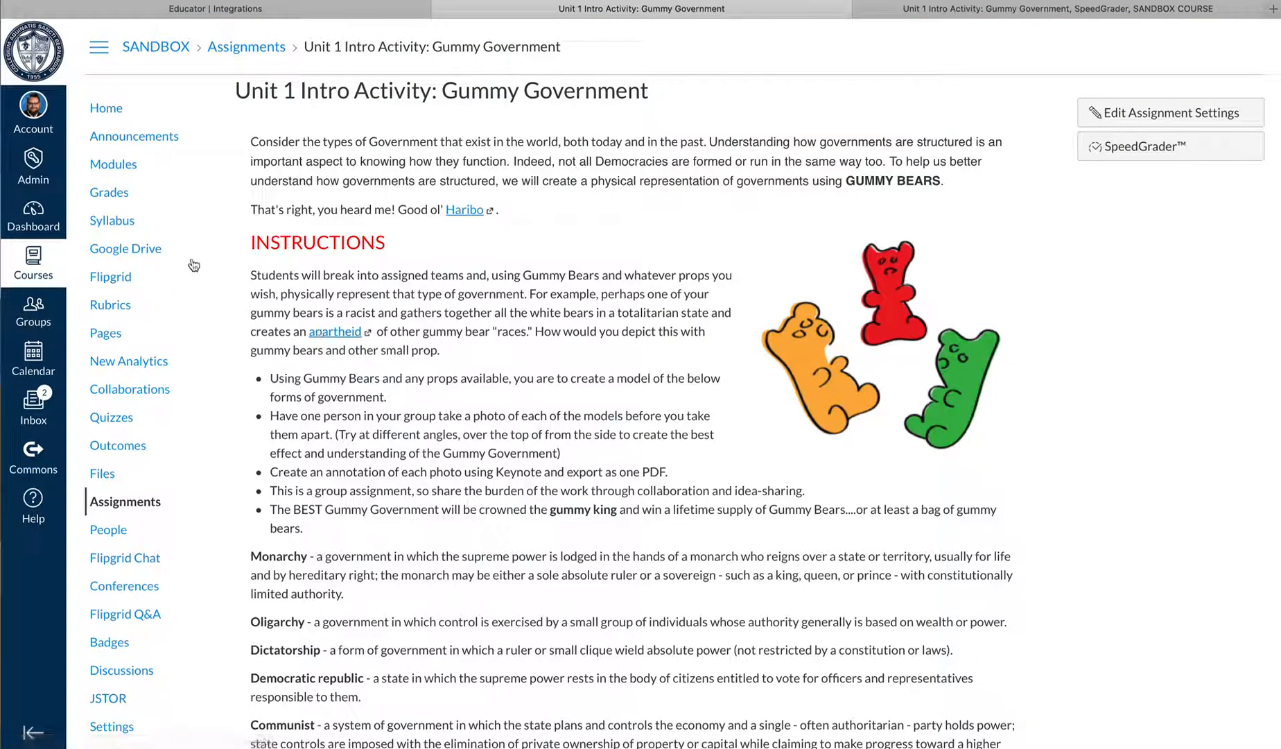
{"action": "left_click", "coordinate": [109, 284]}
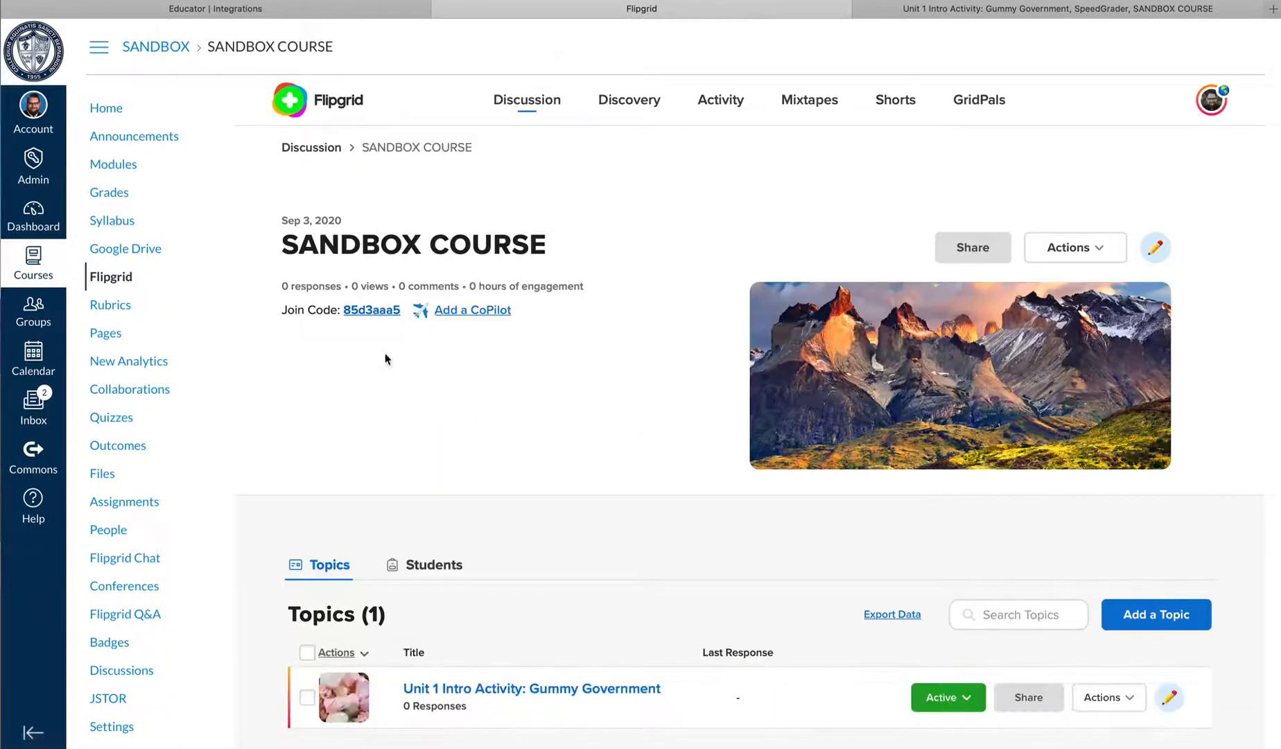
{"action": "scroll", "coordinate": [607, 402], "scroll_direction": "down", "scroll_amount": 2}
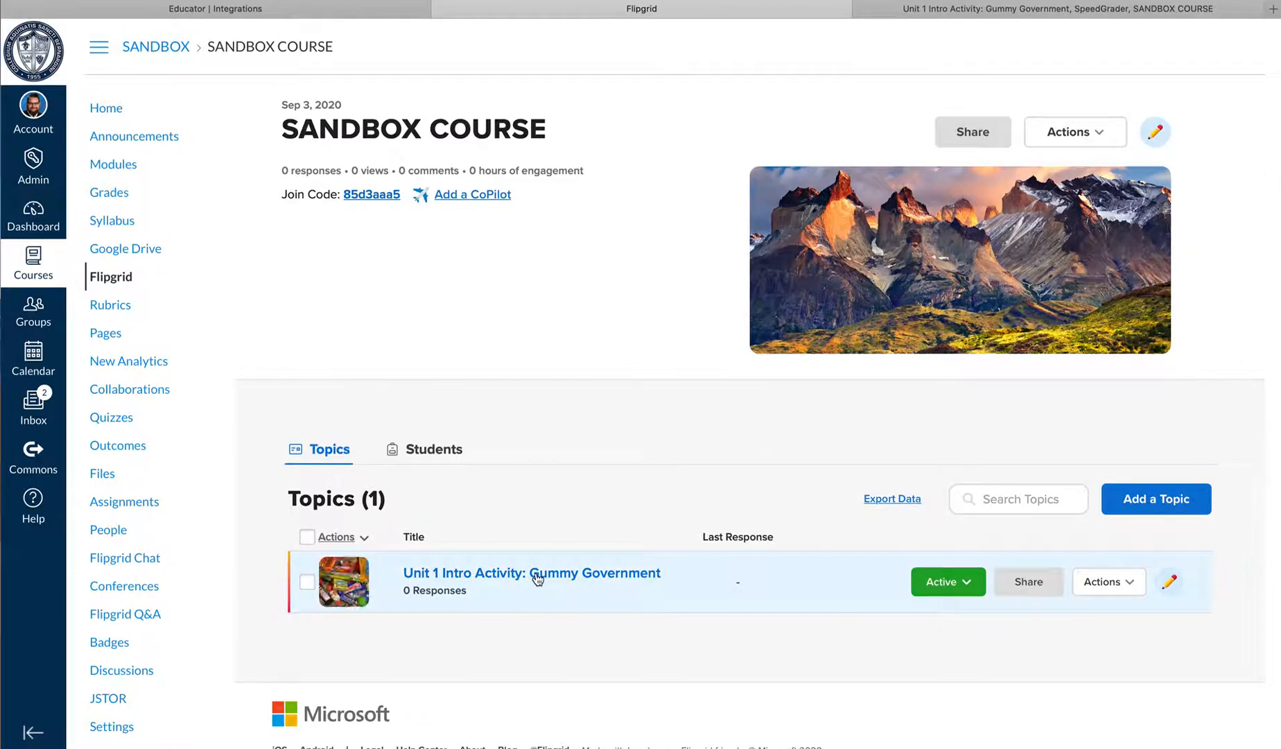
{"action": "left_click", "coordinate": [538, 575]}
{"action": "scroll", "coordinate": [525, 469], "scroll_direction": "down", "scroll_amount": 3}
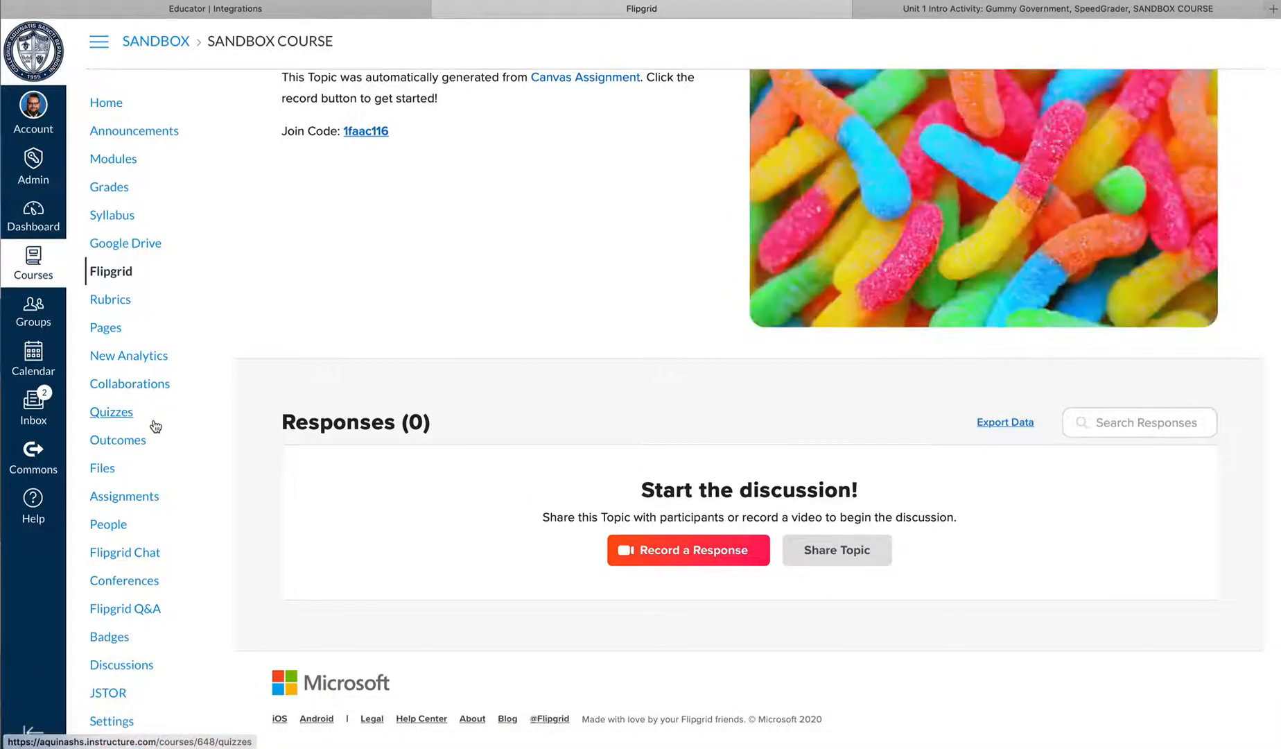
{"action": "scroll", "coordinate": [507, 449], "scroll_direction": "up", "scroll_amount": 4}
{"action": "scroll", "coordinate": [506, 450], "scroll_direction": "up", "scroll_amount": 1}
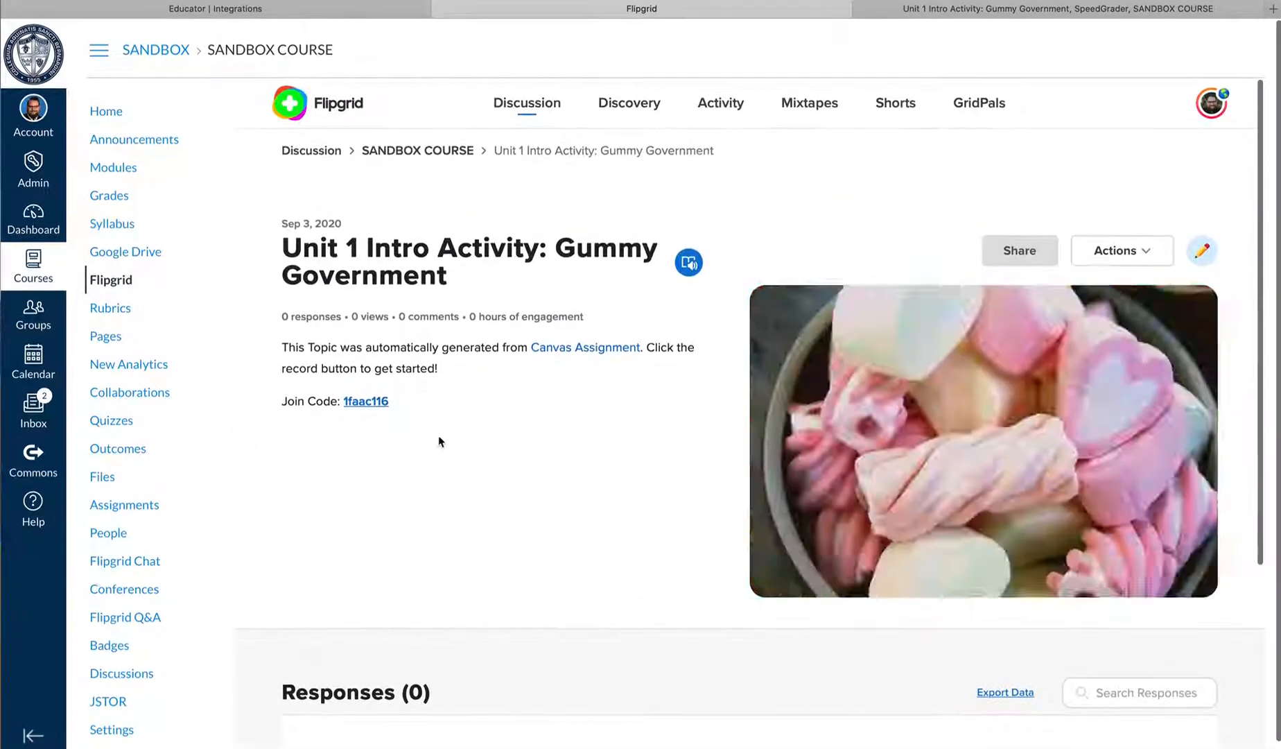